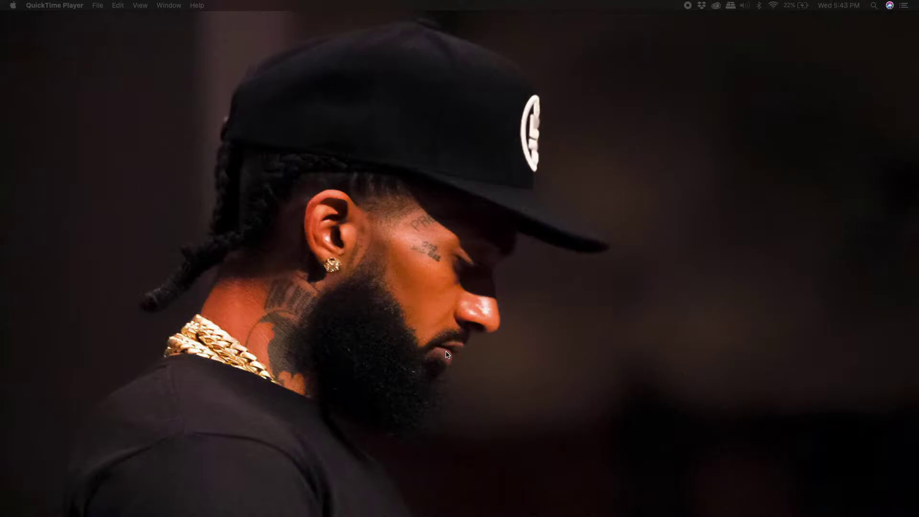
- Bring the Chrome window showing Facebook's News Feed to the front from the Dock
mouse_move(387, 515)
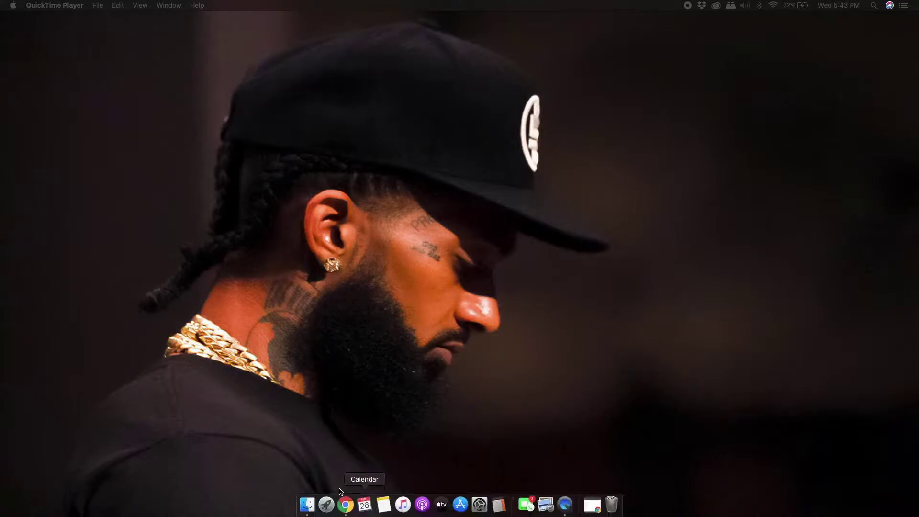
left_click(345, 505)
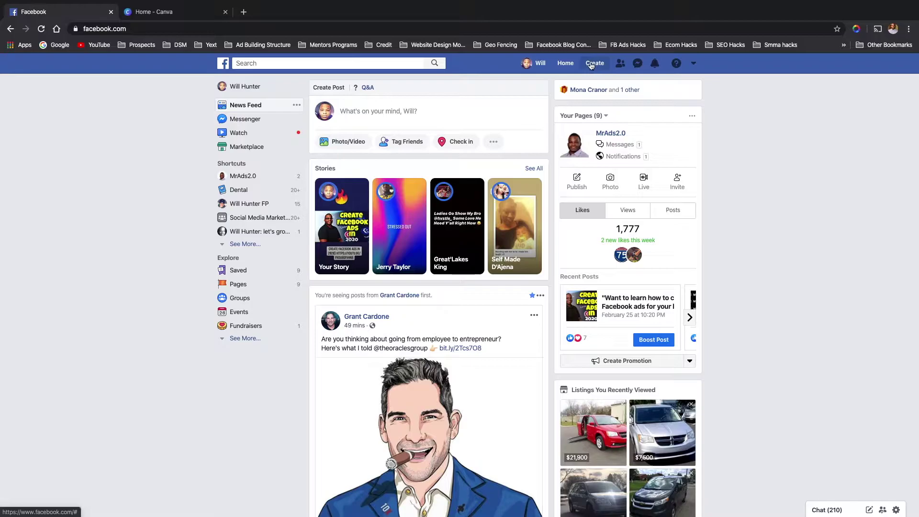
- Open Facebook's Create menu listing Page, Ad, Group, Event, Marketplace listing and Fundraiser
left_click(594, 66)
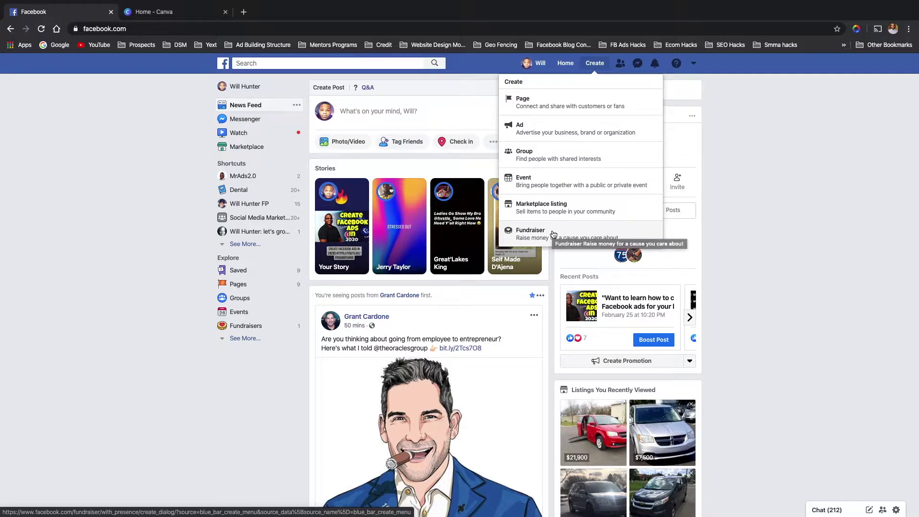
- Choose Page from the Create menu to reach the page-type choice screen
left_click(565, 103)
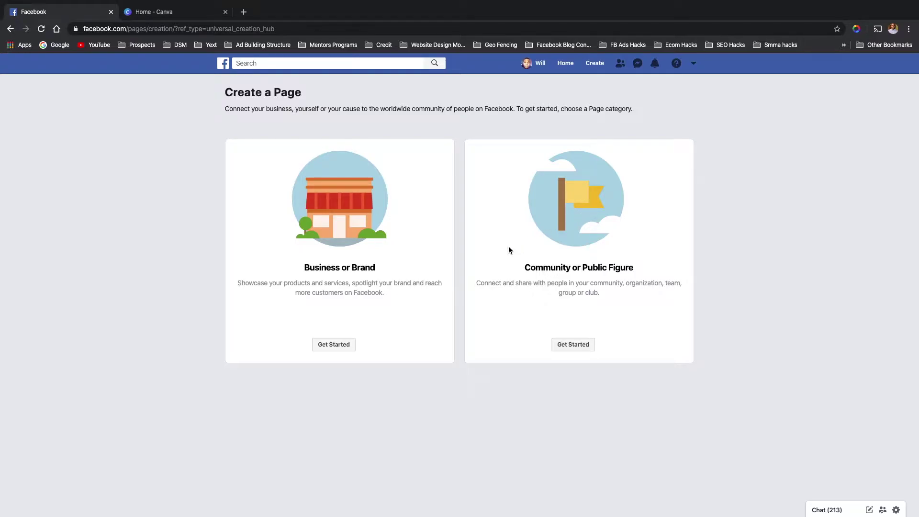
- Begin a Business or Brand page named 'Count Dental' with category Cosmetic Dentist
left_click(327, 347)
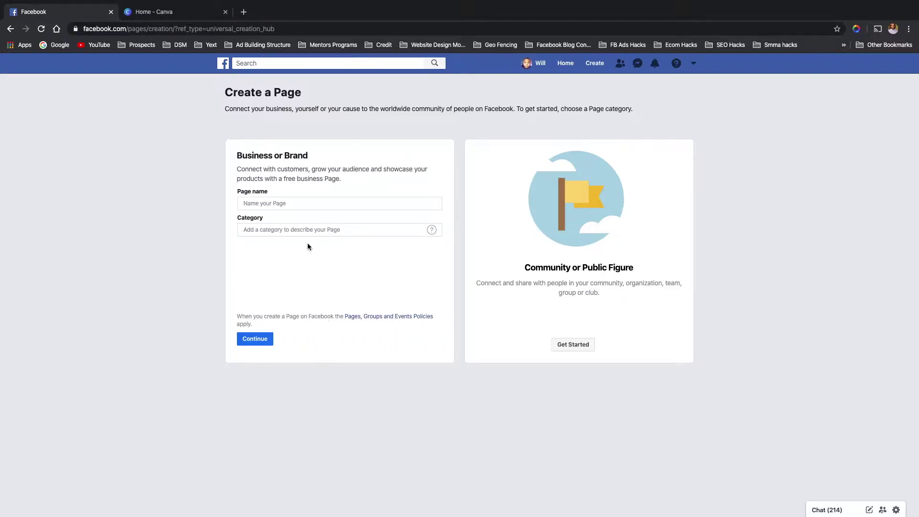
left_click(307, 199)
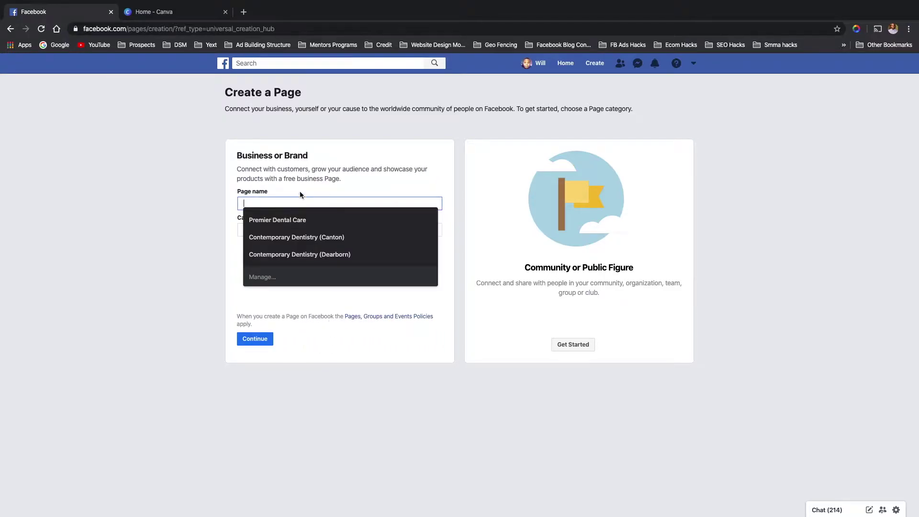
left_click(301, 190)
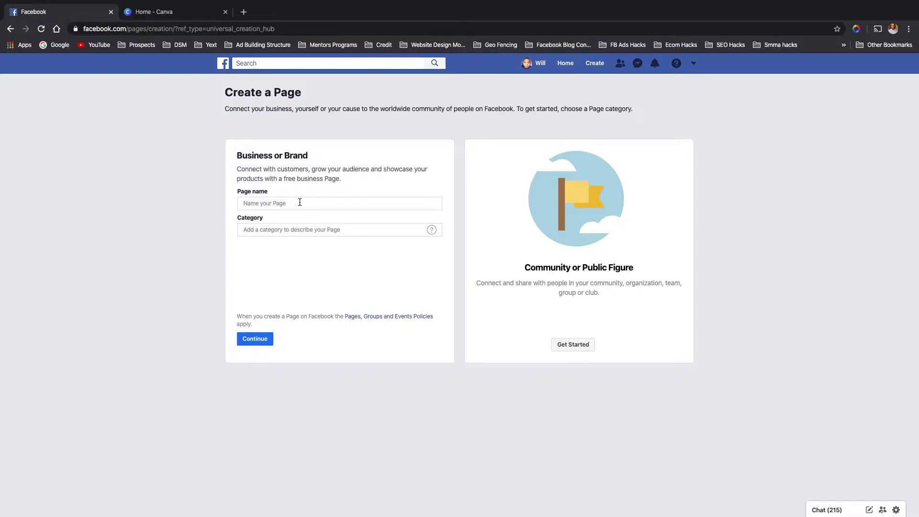
left_click(299, 203)
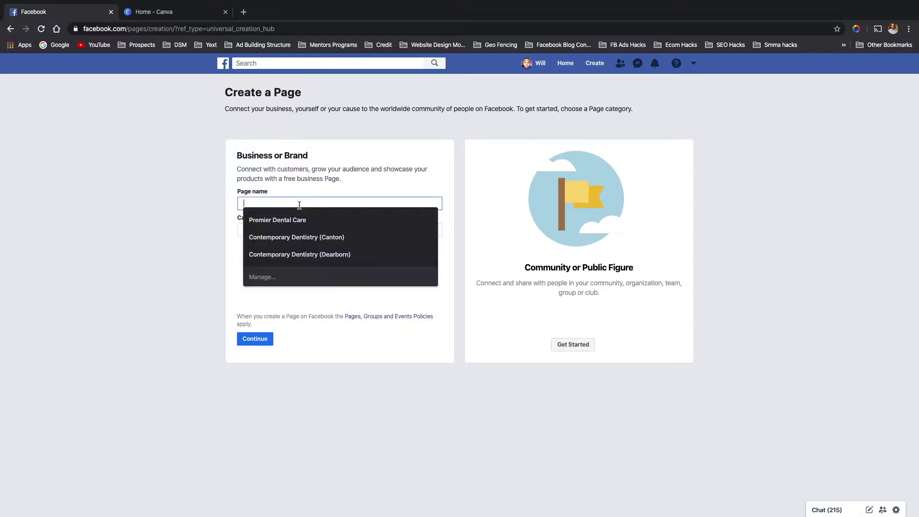
type("count")
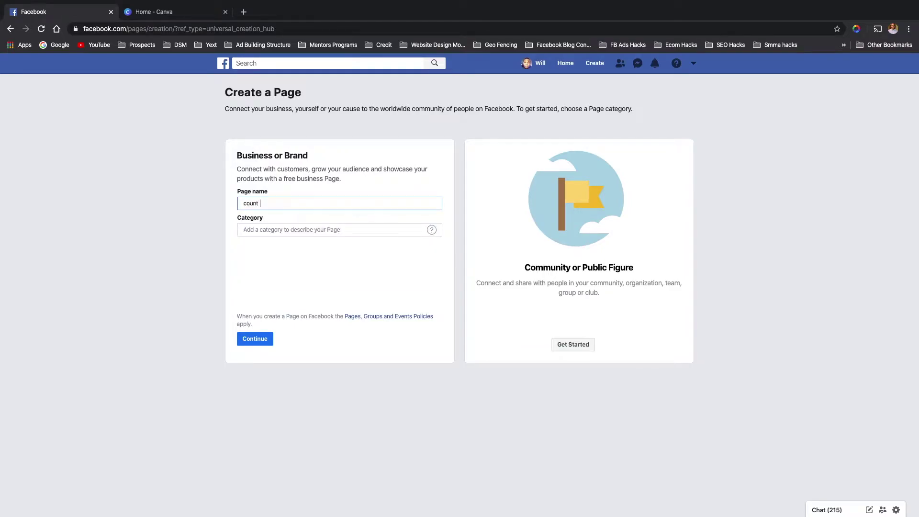
type("n")
key("BackSpace")
key("BackSpace")
key("BackSpace")
key("BackSpace")
type("Count Dental")
left_click(299, 231)
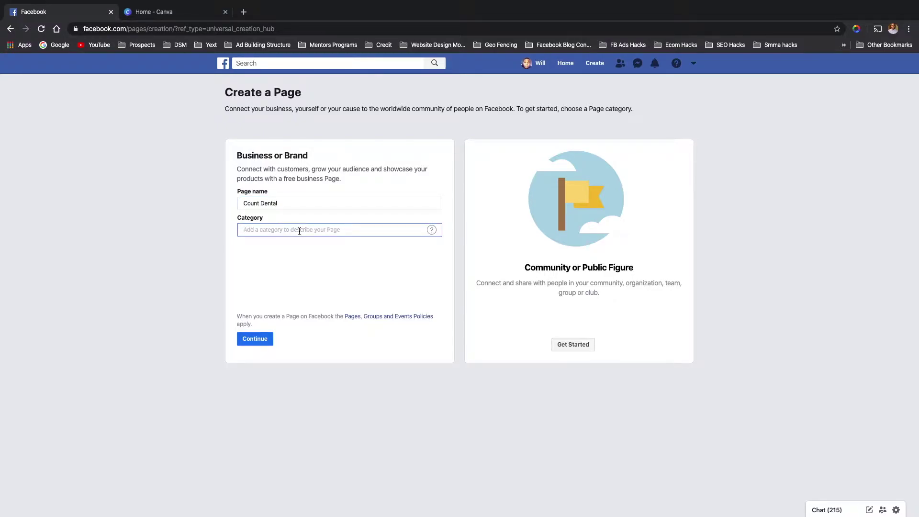
type("de")
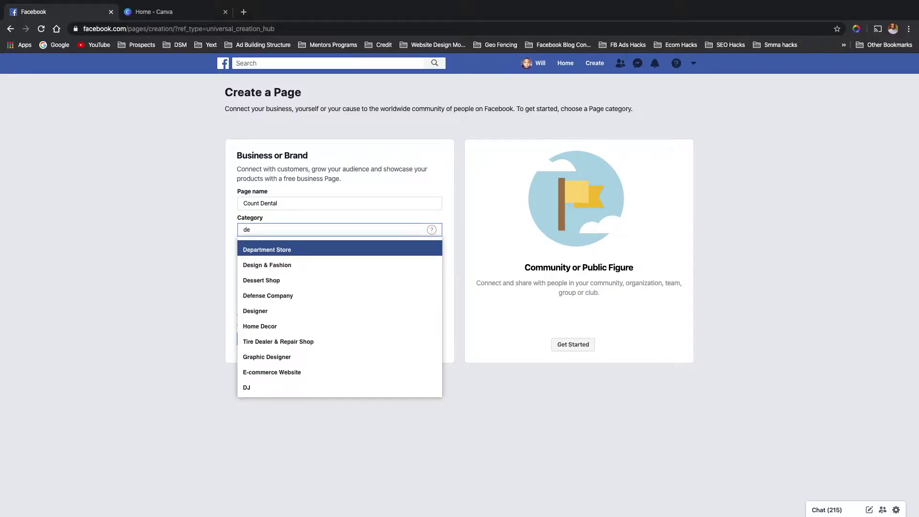
type("n")
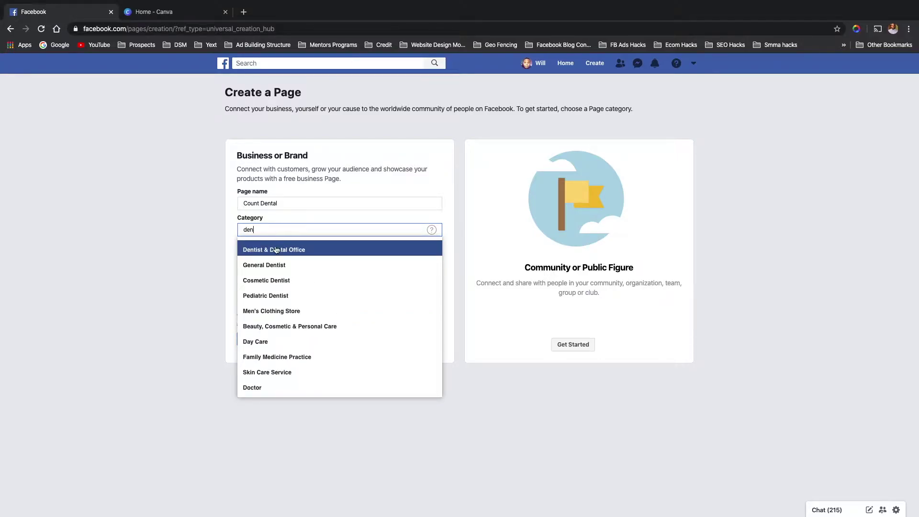
left_click(271, 281)
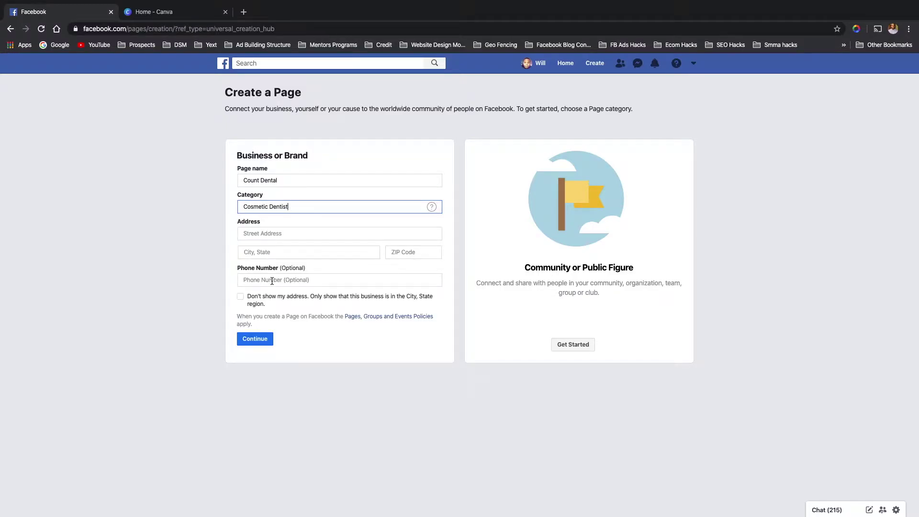
- Enter the practice's street address, pick the suggested city and state, and type the ZIP code
left_click(278, 233)
type("123")
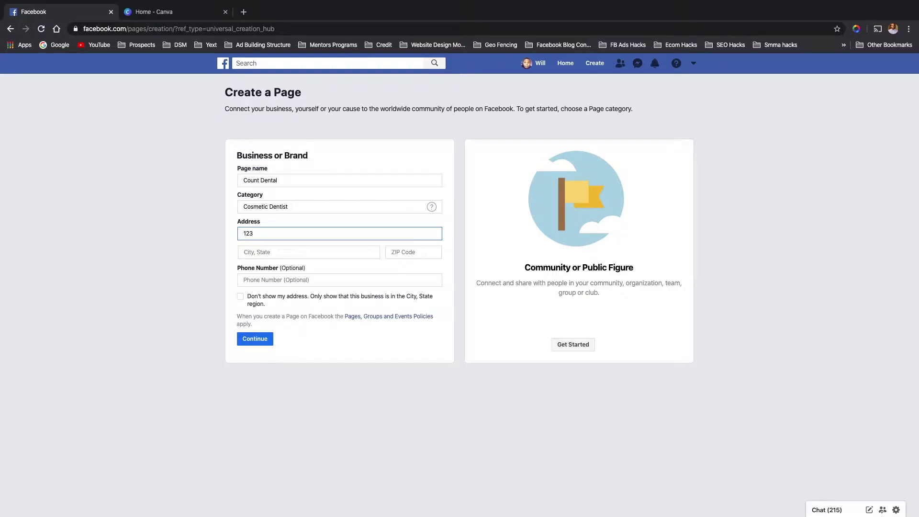
type(" sesame Street")
left_click(269, 253)
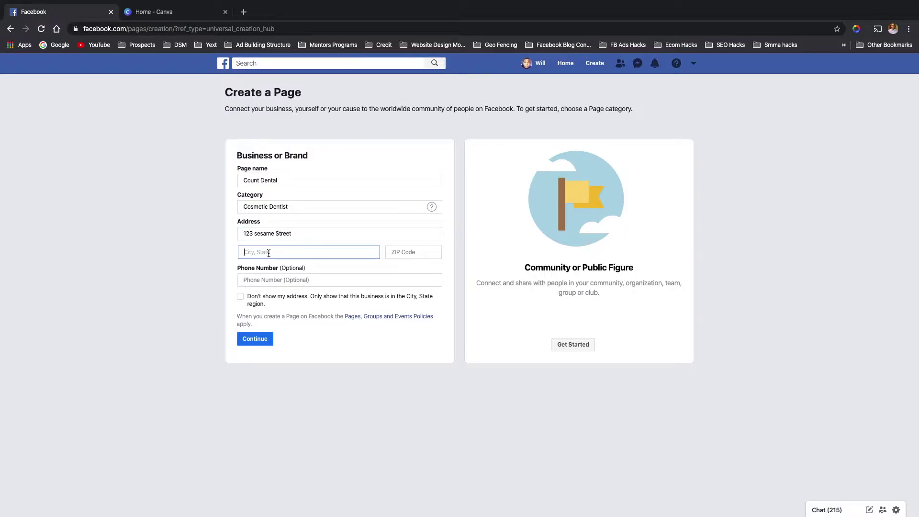
type("Novi")
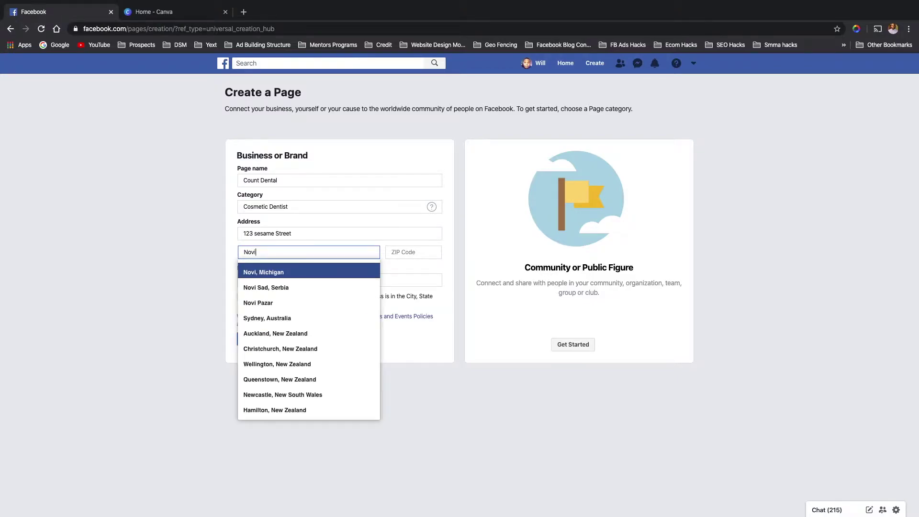
left_click(263, 272)
left_click(401, 251)
type("481")
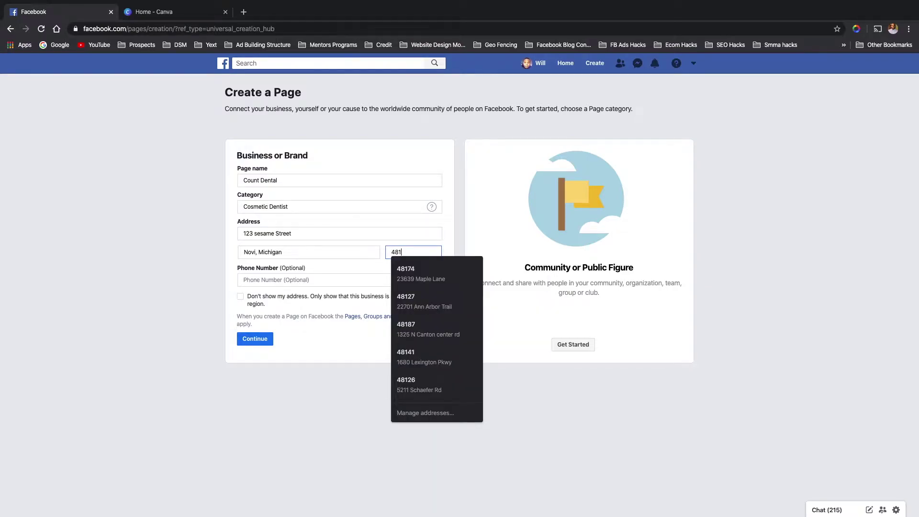
type("67")
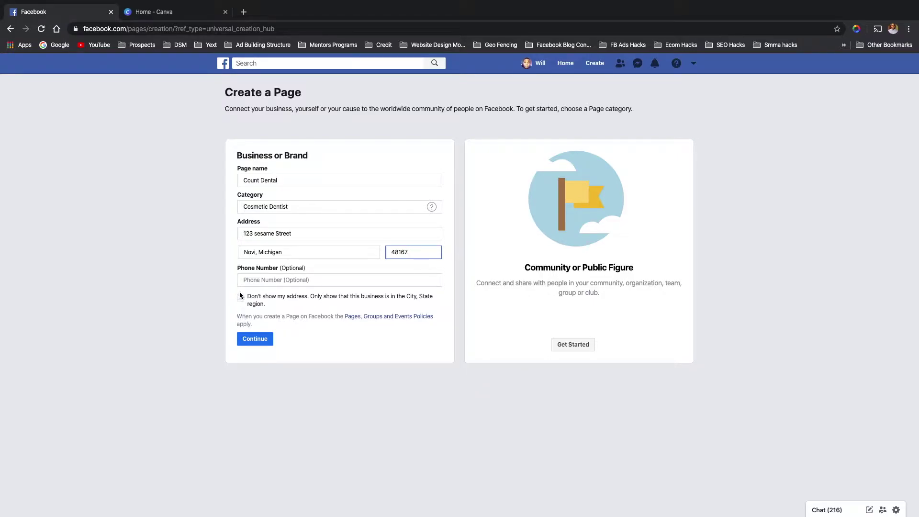
- Submit the Count Dental page details, then switch to the Canva home tab
left_click(256, 343)
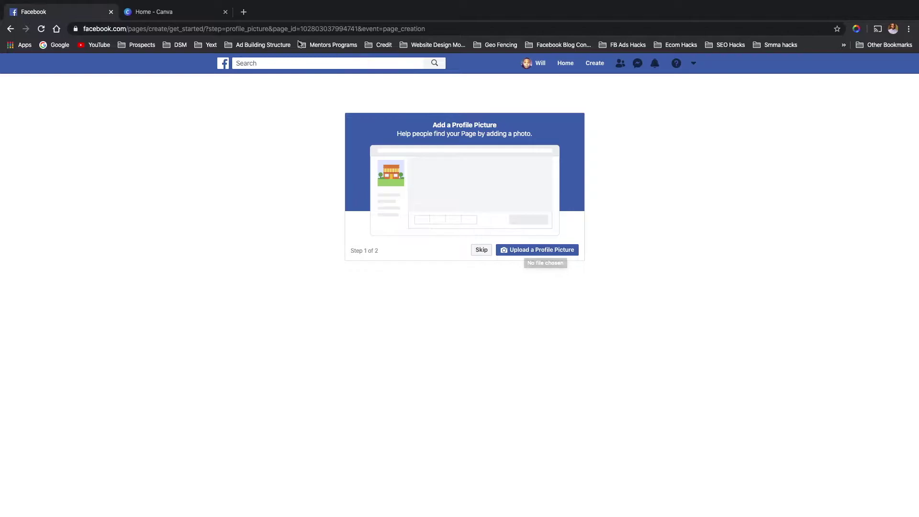
left_click(174, 14)
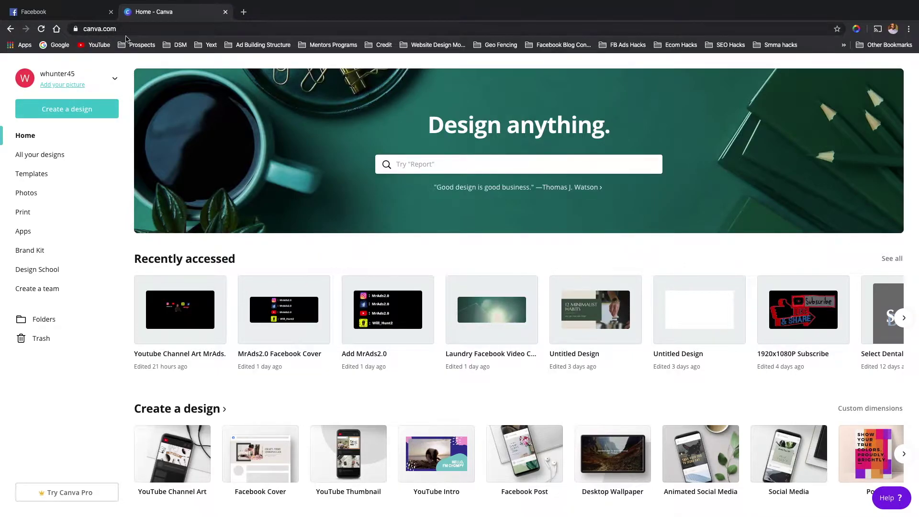
- Enter custom Canva design dimensions of 180 px width and 180 px height
left_click(85, 110)
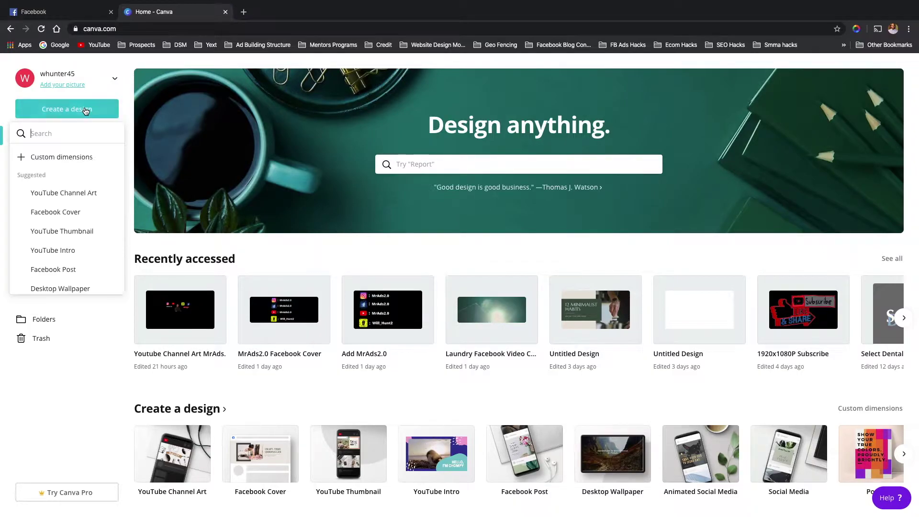
left_click(48, 156)
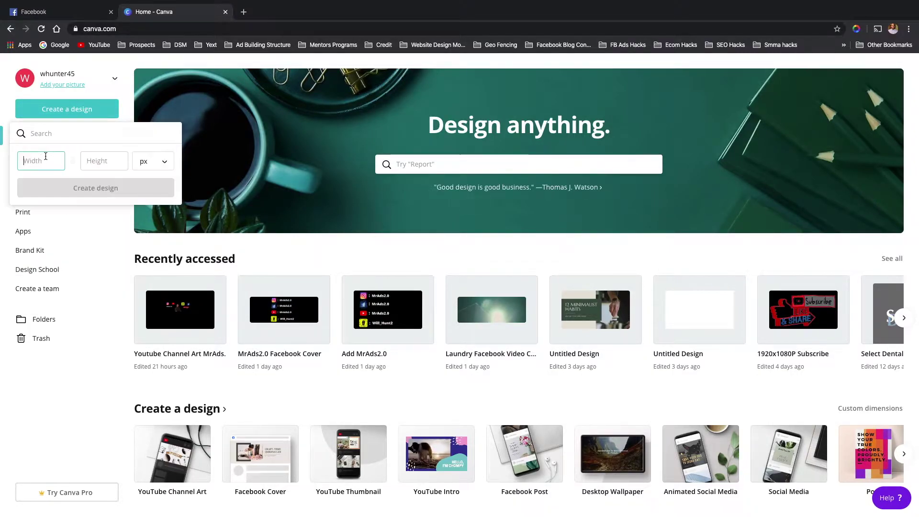
type("180")
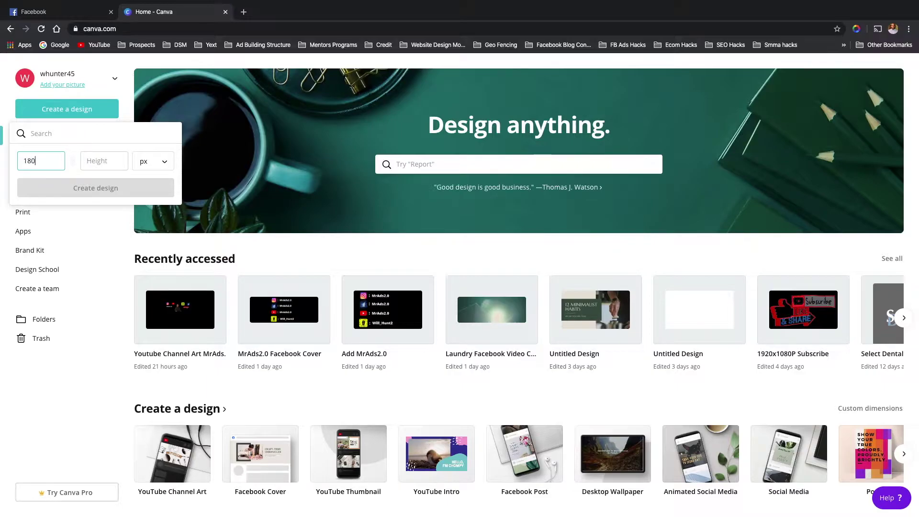
key("Tab")
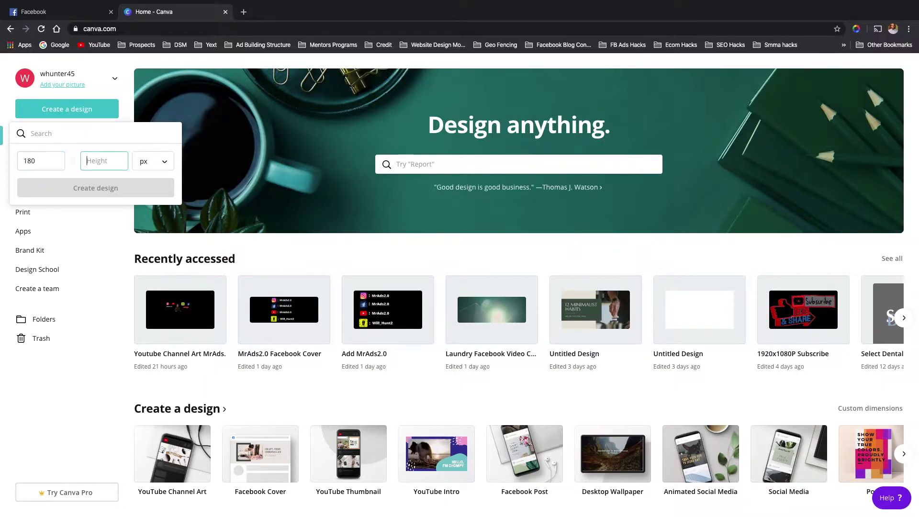
type("180")
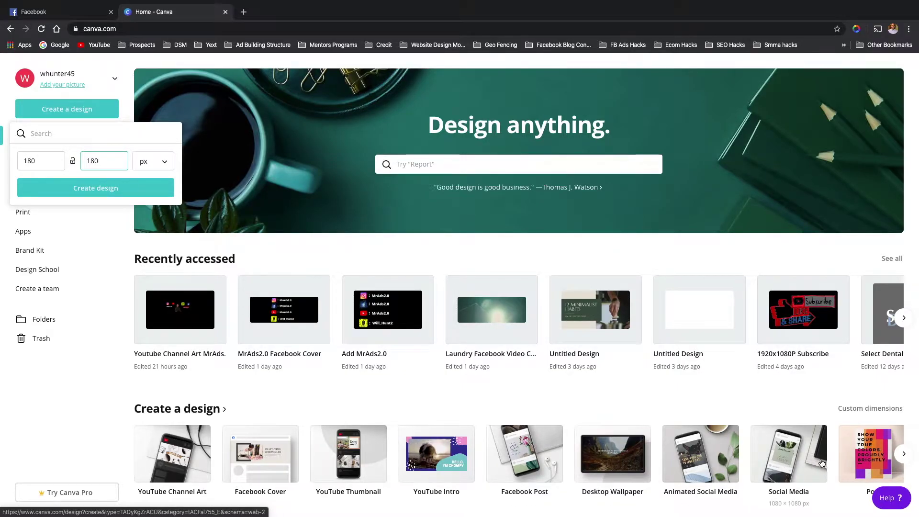
scroll(821, 463, "right", 3)
scroll(821, 463, "right", 10)
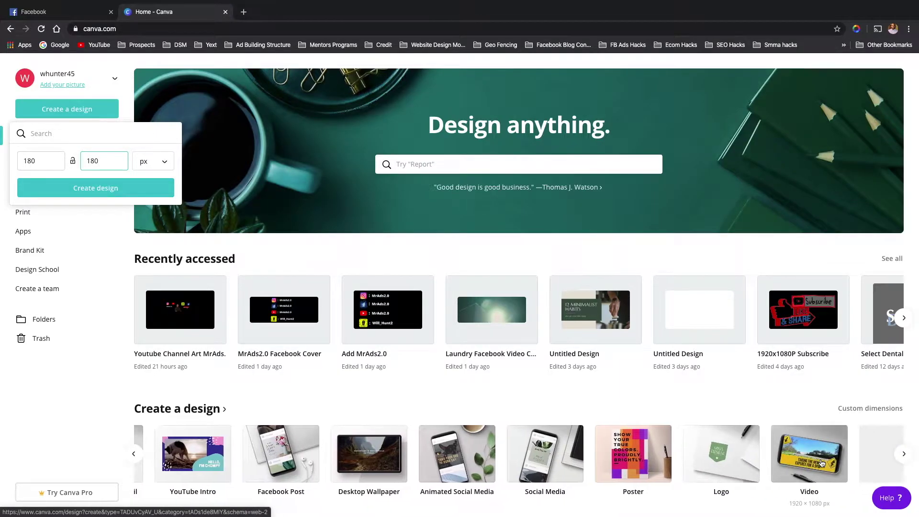
scroll(821, 463, "right", 8)
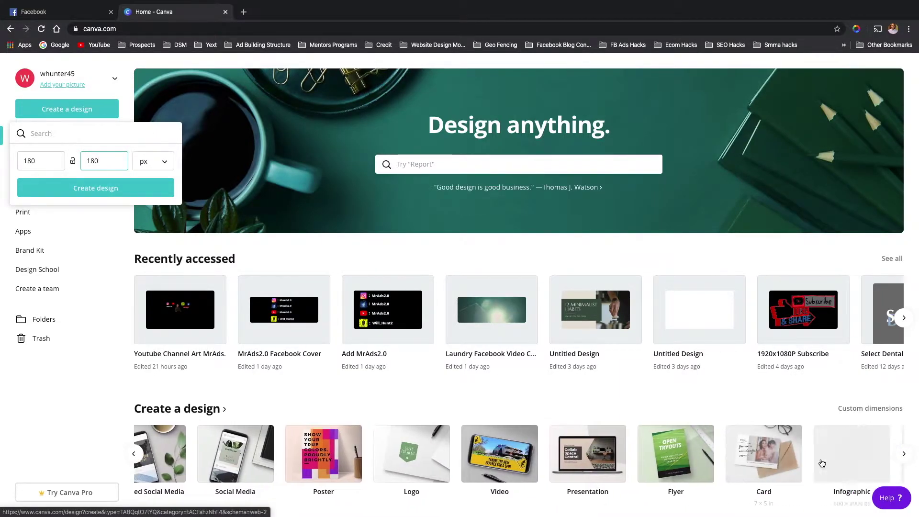
scroll(821, 462, "right", 6)
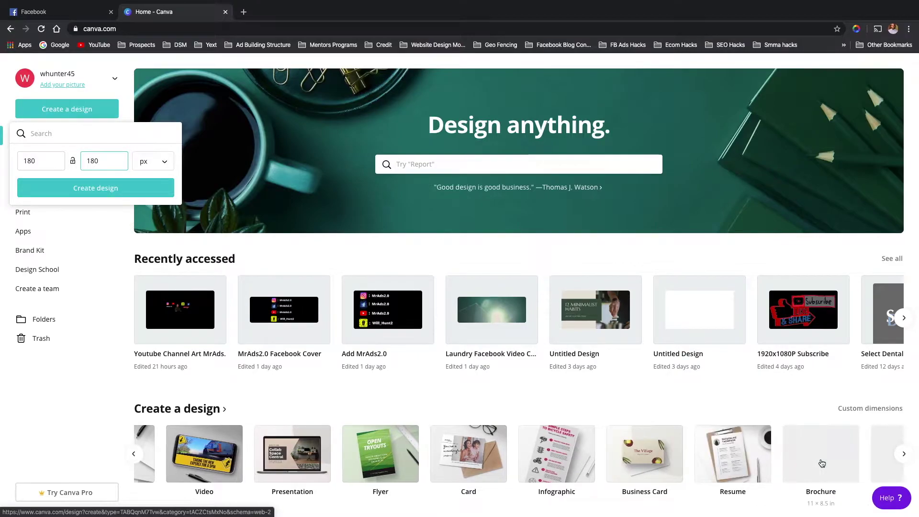
scroll(821, 463, "right", 7)
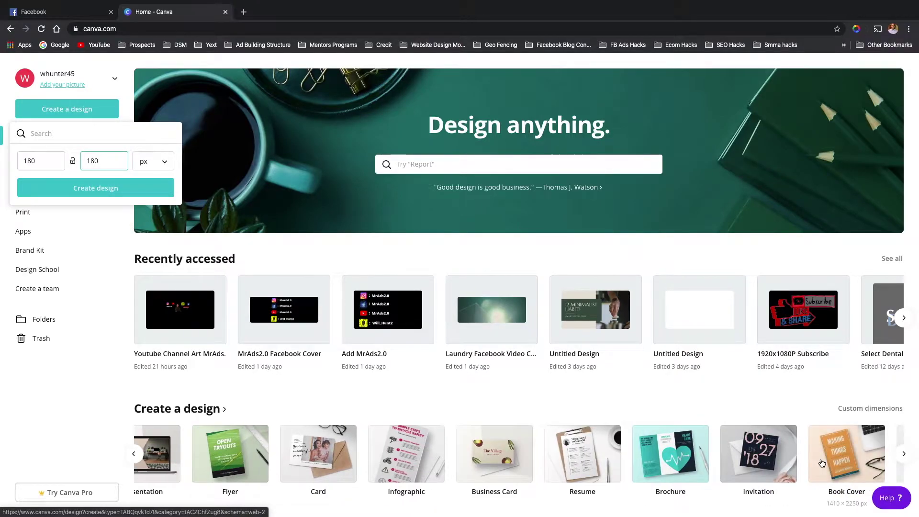
scroll(821, 463, "right", 6)
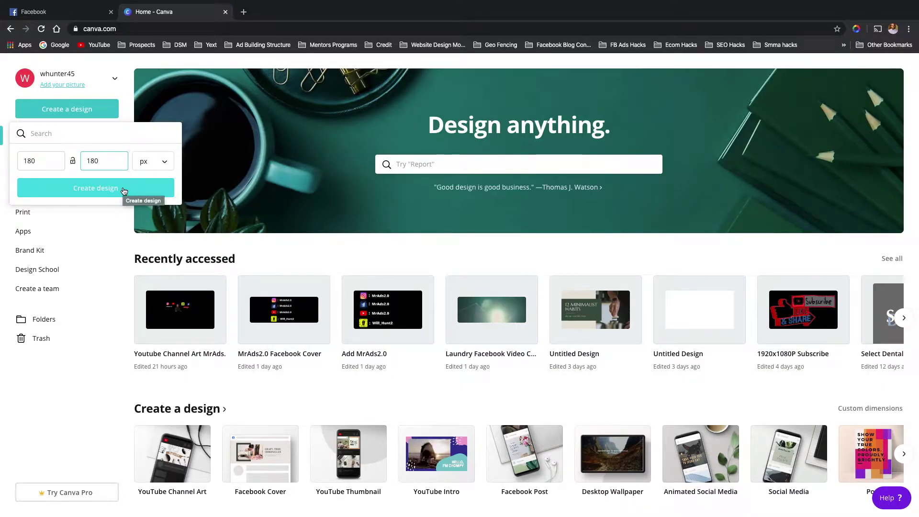
- Create the 180 × 180 px design and upload Dental Logo Png.png from the computer
left_click(123, 190)
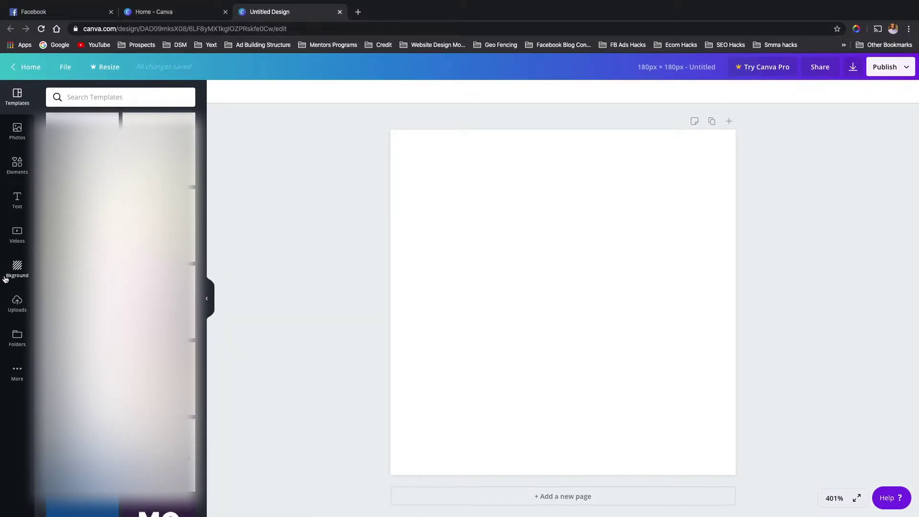
left_click(16, 300)
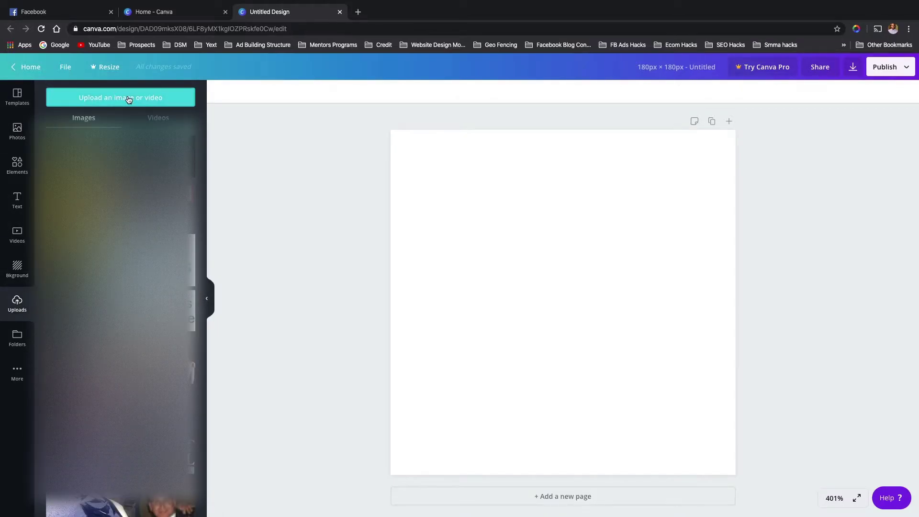
left_click(129, 98)
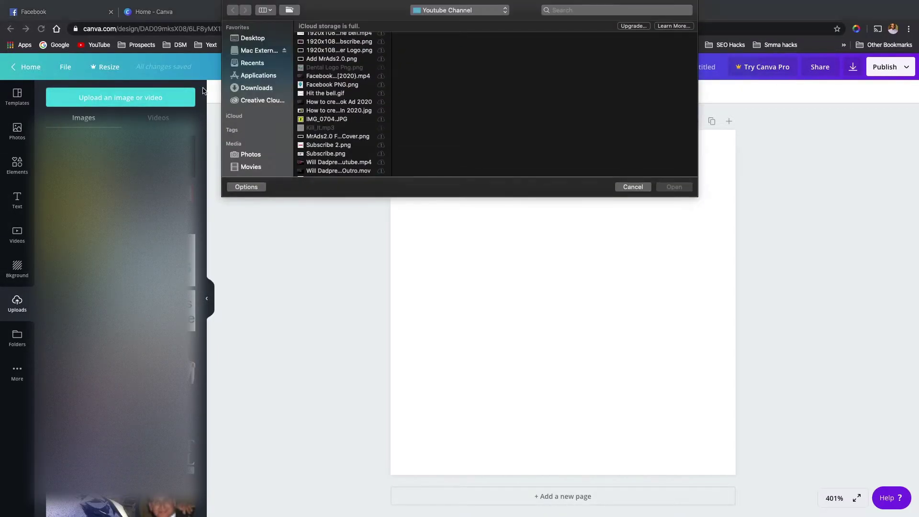
scroll(343, 86, "up", 3)
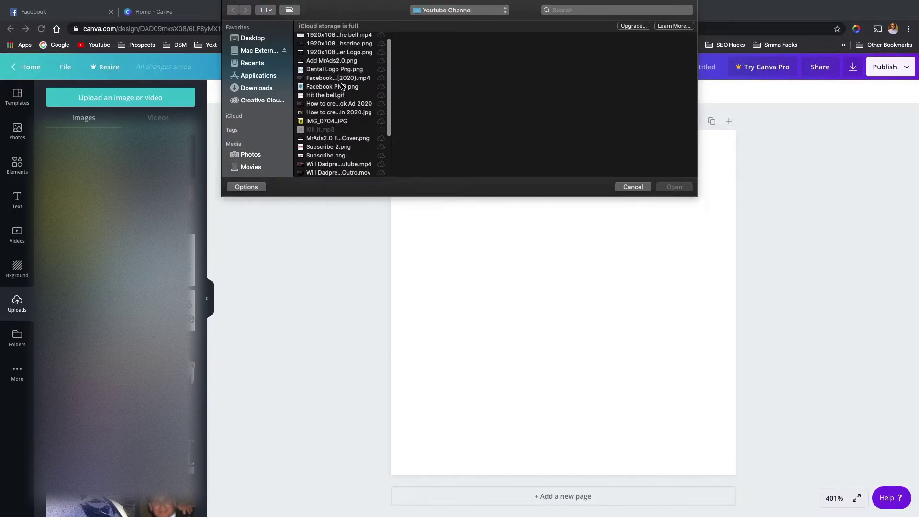
scroll(342, 86, "down", 5)
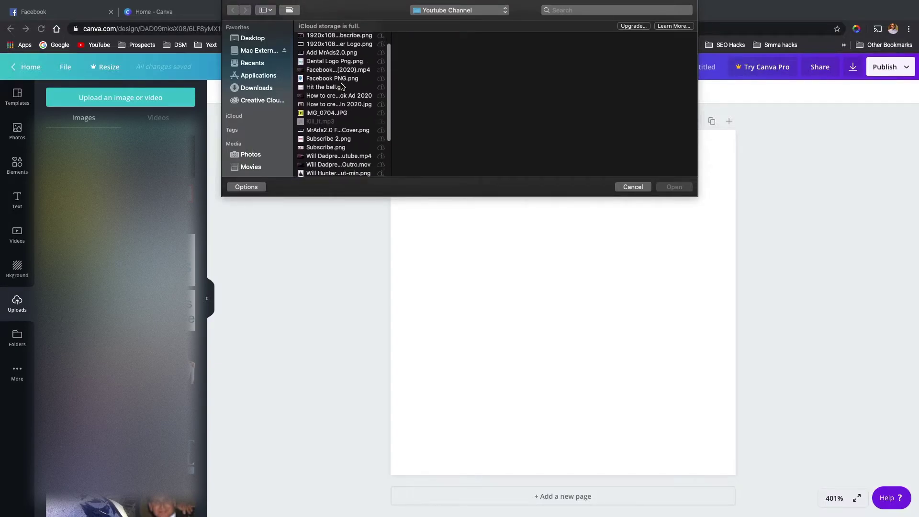
scroll(342, 86, "down", 2)
scroll(343, 86, "up", 4)
scroll(341, 89, "up", 2)
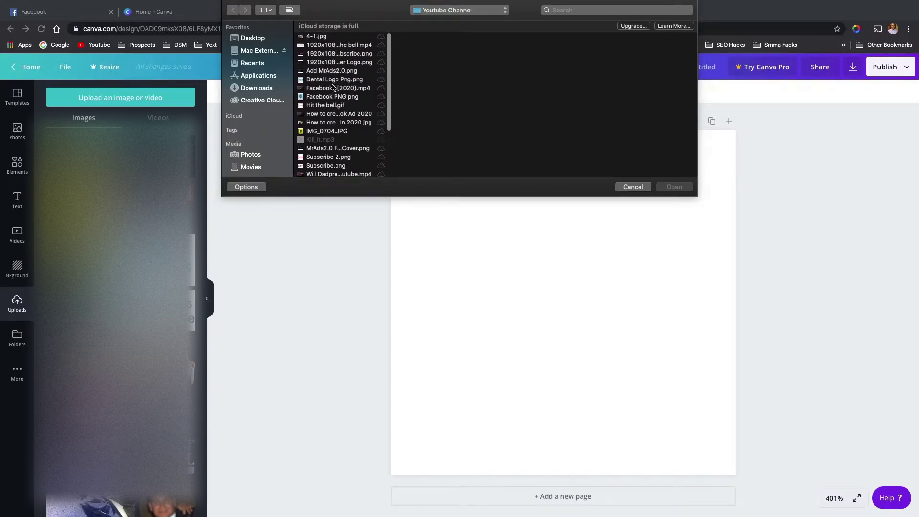
left_click(335, 80)
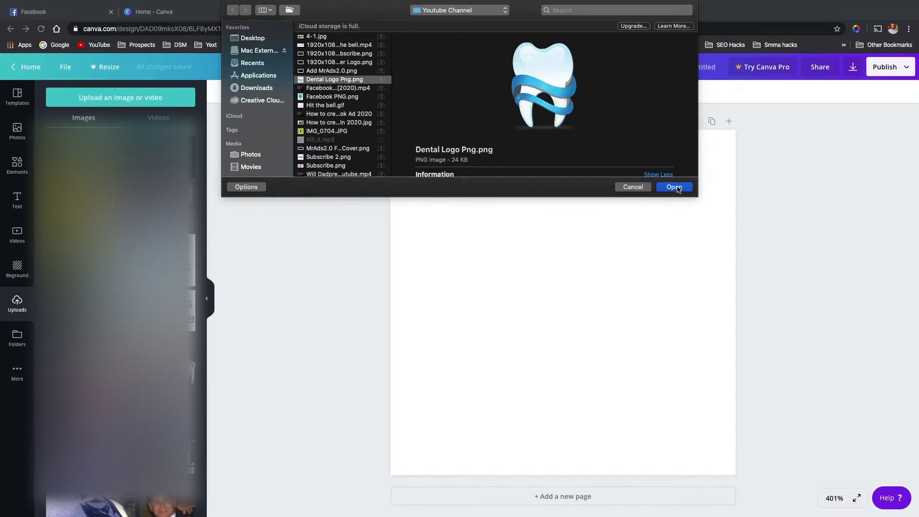
left_click(680, 188)
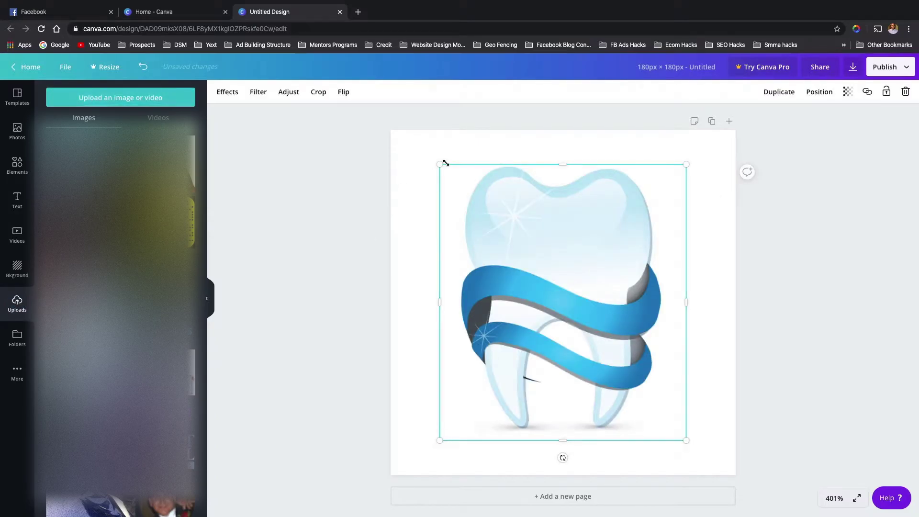
- Shrink the tooth logo and centre it on the canvas, then start typing the design title
left_click_drag(439, 165, 538, 275)
left_click_drag(605, 336, 556, 281)
left_click_drag(488, 220, 525, 258)
left_click_drag(580, 302, 564, 281)
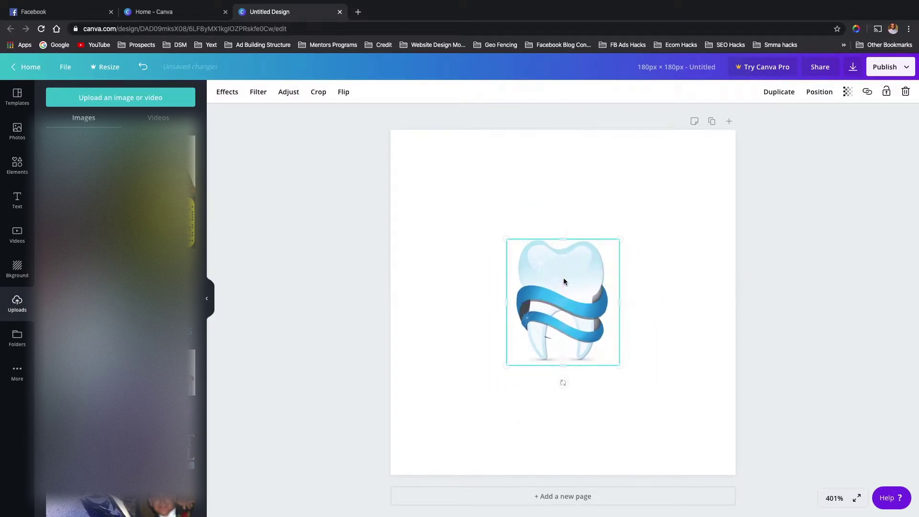
left_click_drag(507, 239, 496, 227)
left_click_drag(550, 265, 554, 272)
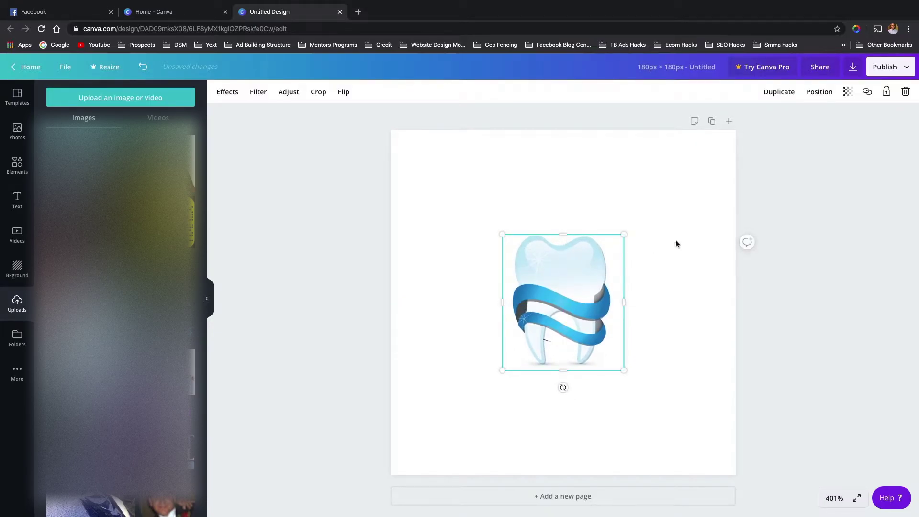
left_click(692, 72)
type("FA")
type("Dental")
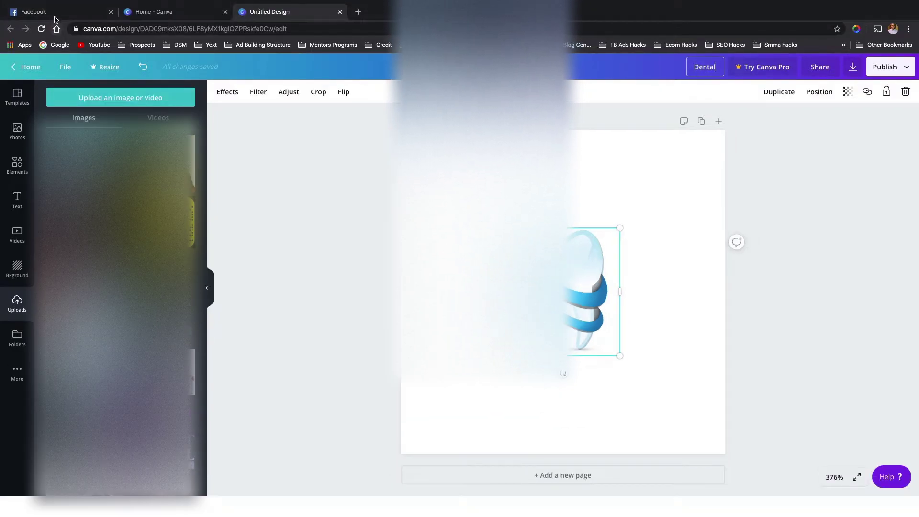
- Finish titling the design 'Dental Fb Profile Pic'
left_click(56, 15)
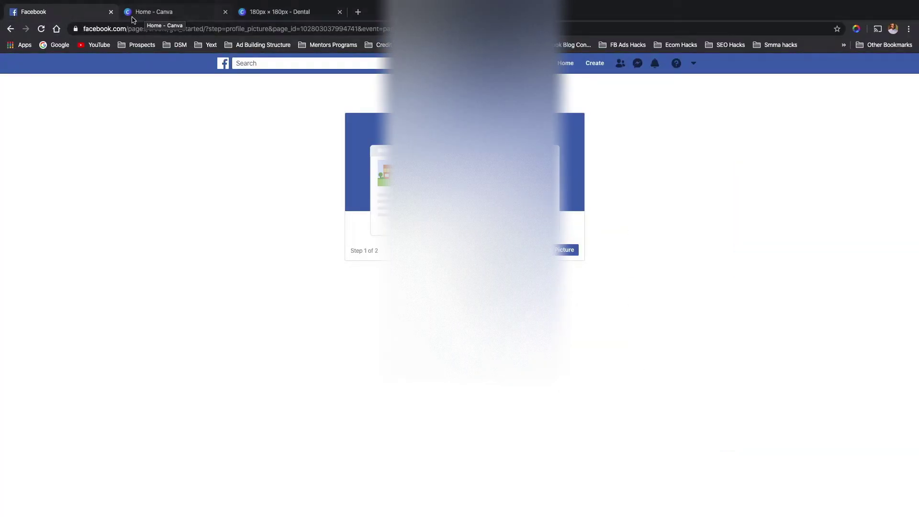
left_click(182, 12)
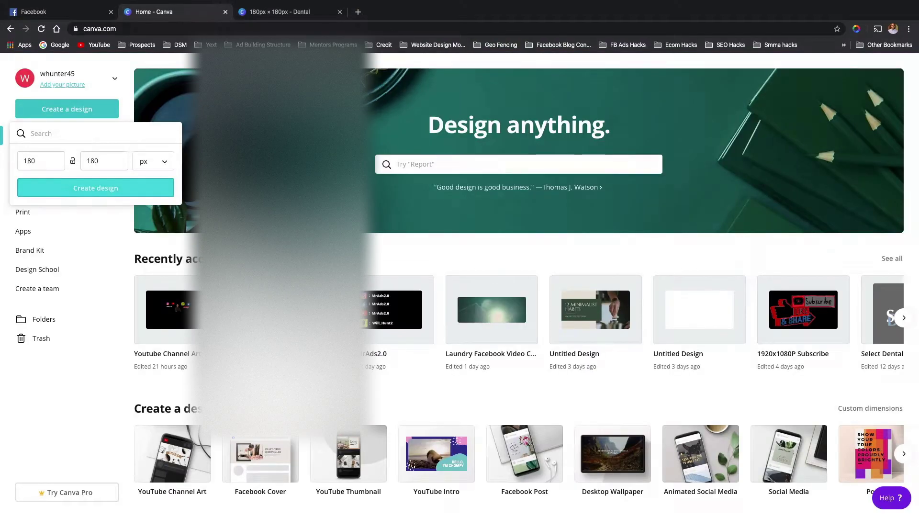
left_click(287, 13)
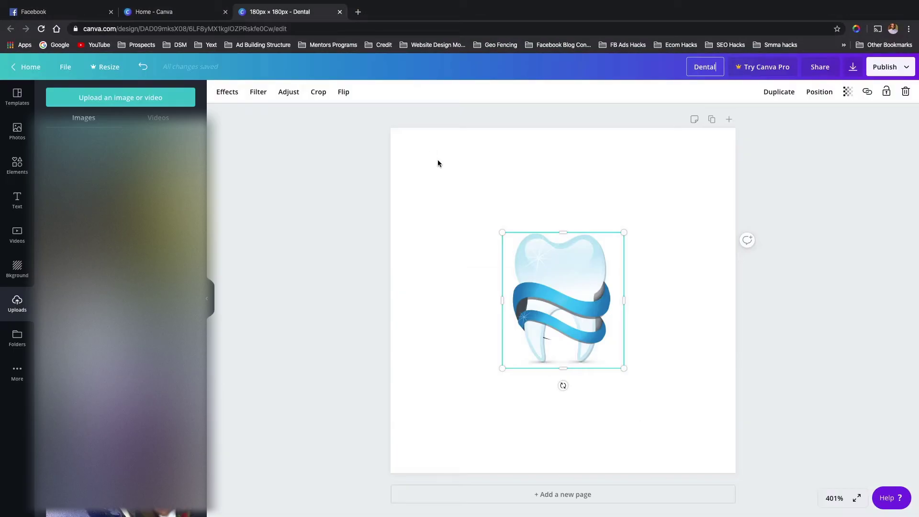
type("Fb Profile Pic")
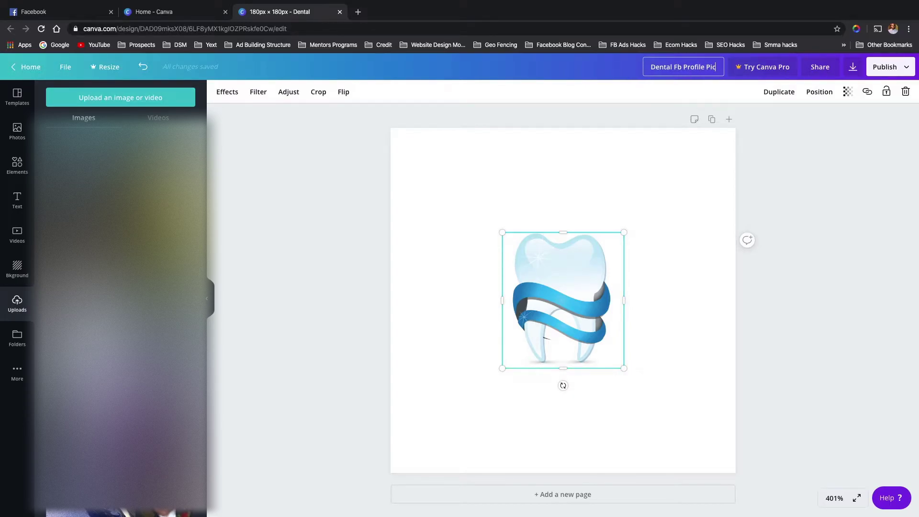
- Download the design as a PNG, dismiss the Canva Pro offer, and close the design
left_click(852, 70)
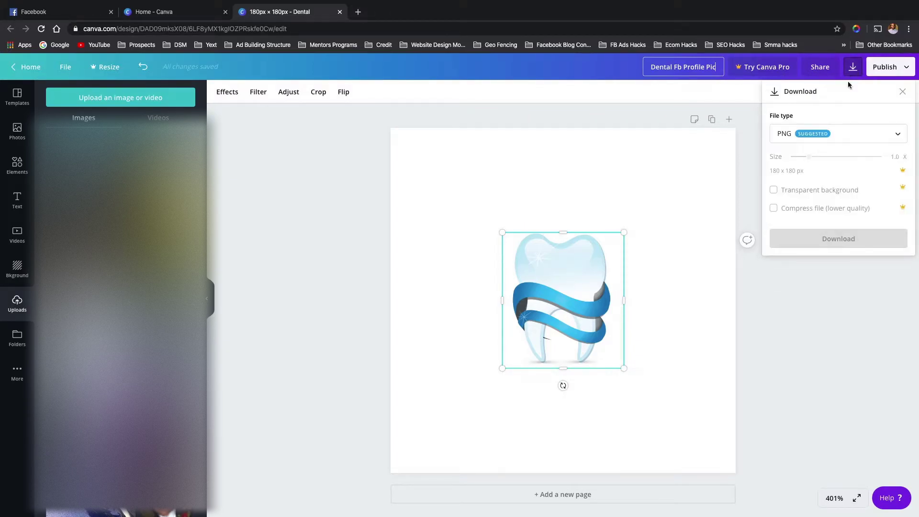
left_click(831, 245)
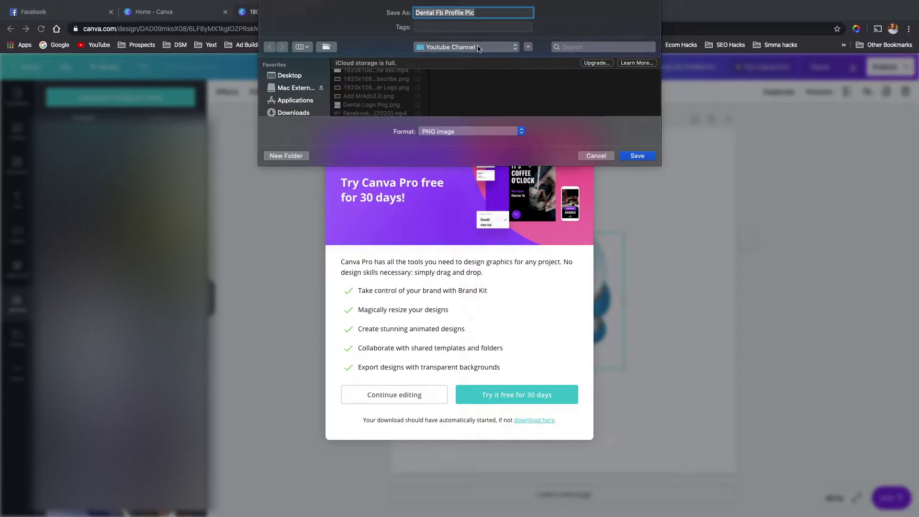
left_click(636, 155)
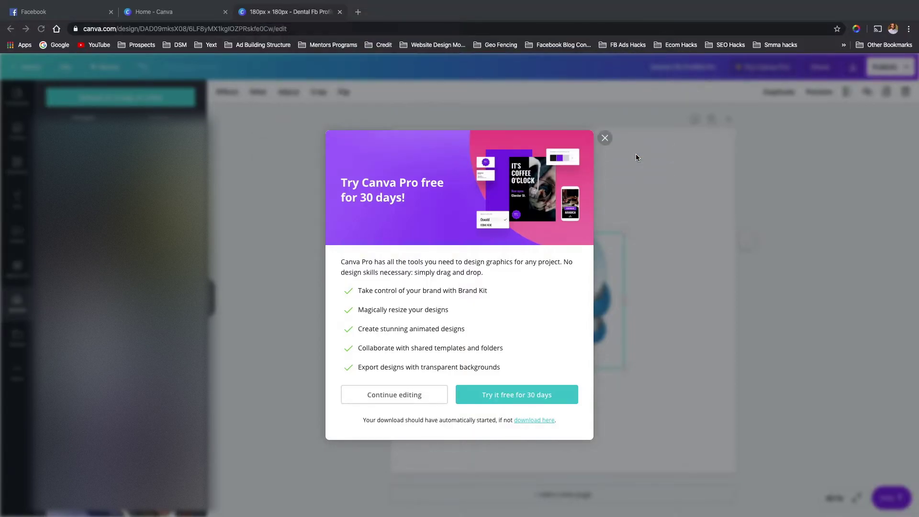
left_click(605, 127)
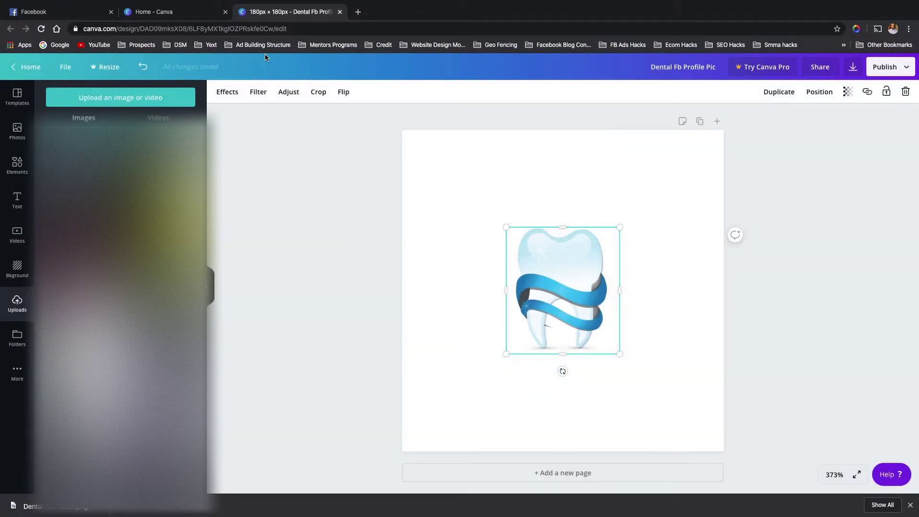
left_click(339, 12)
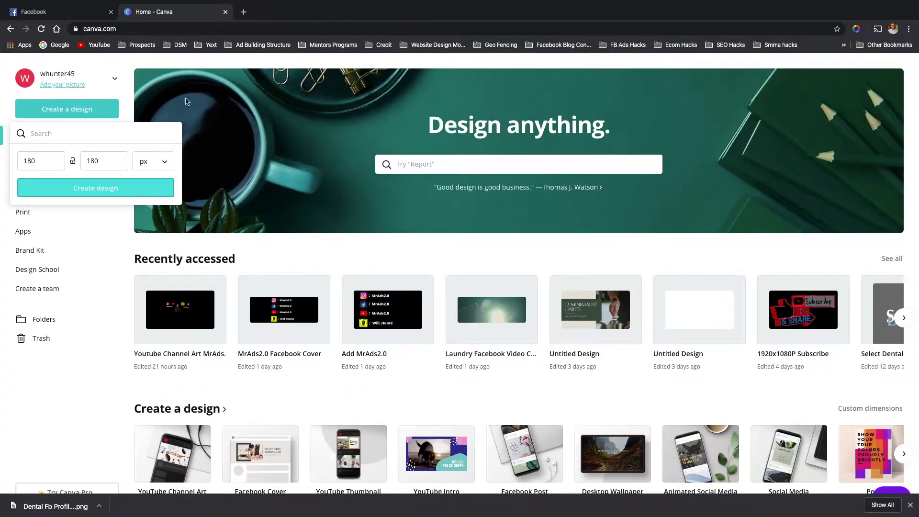
- Start a new Facebook Cover design in Canva and begin uploading an image from the computer
scroll(320, 438, "down", 2)
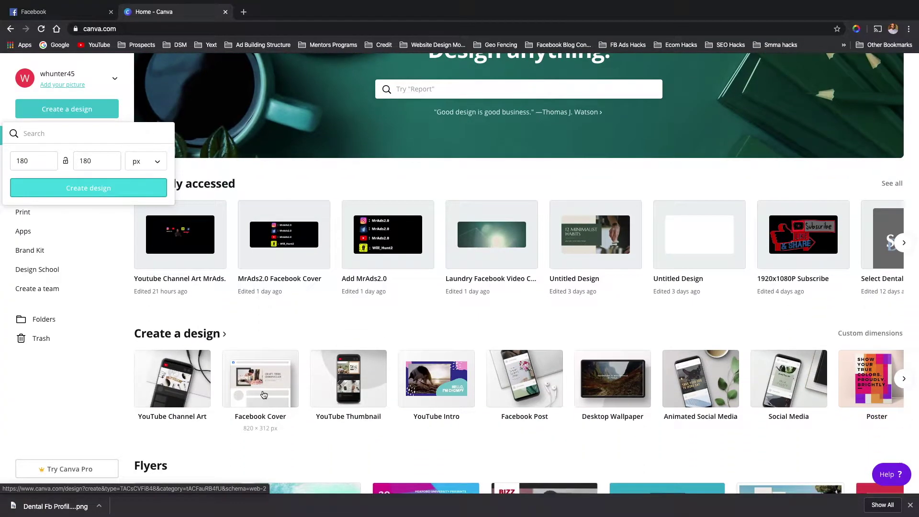
left_click(264, 394)
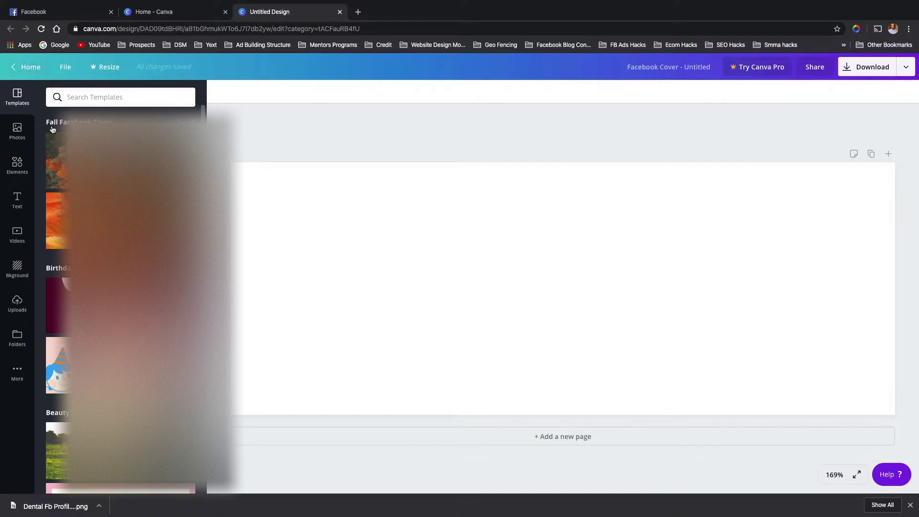
left_click(16, 306)
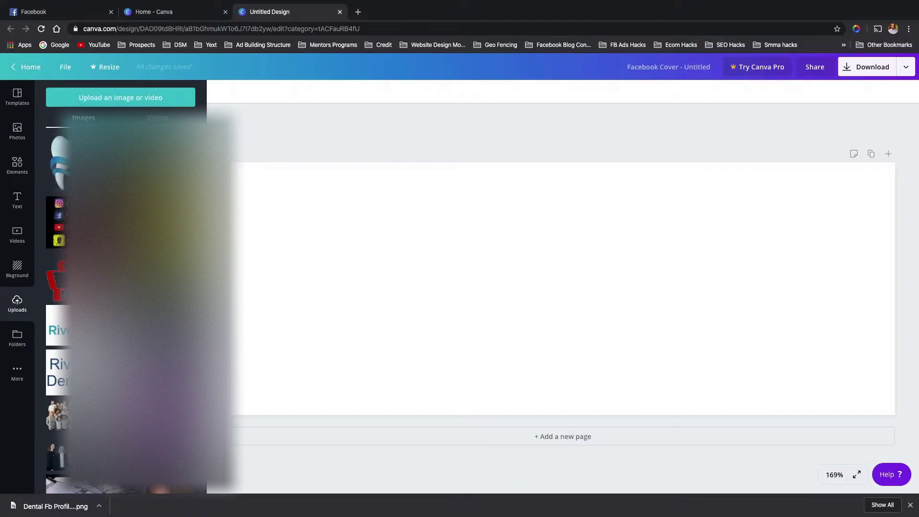
left_click(121, 101)
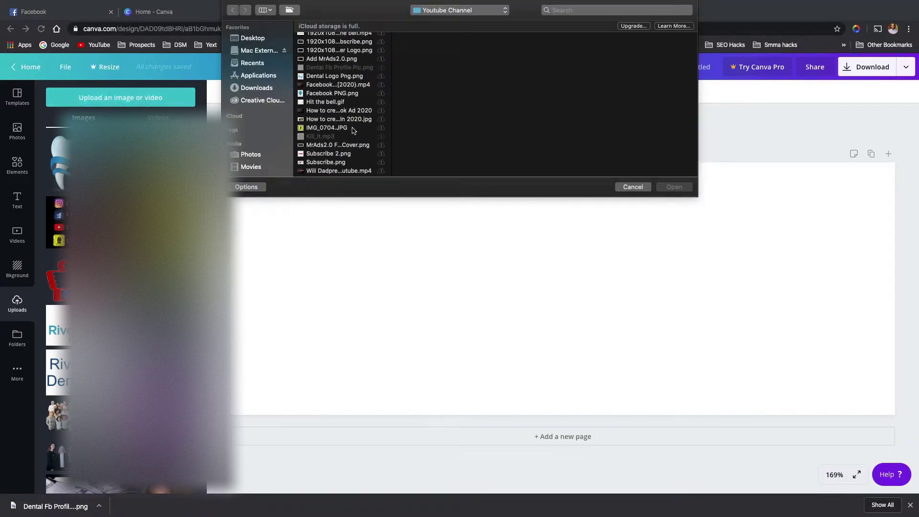
- Upload the 4-1.jpg family photo and place it on the cover
scroll(334, 138, "down", 5)
scroll(331, 95, "up", 10)
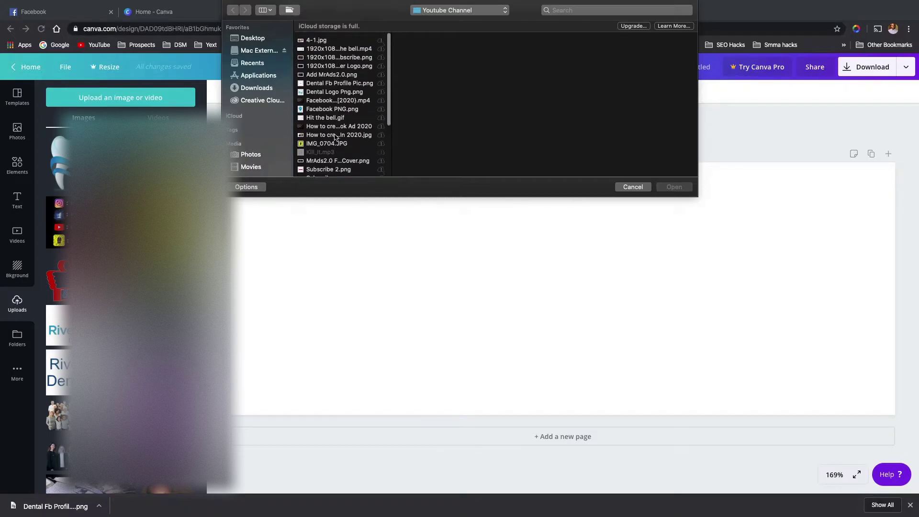
left_click(319, 37)
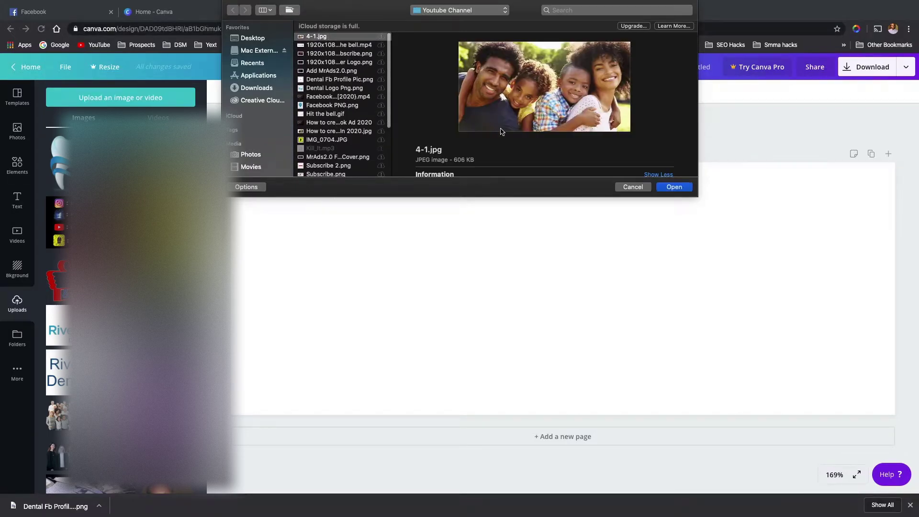
left_click(674, 187)
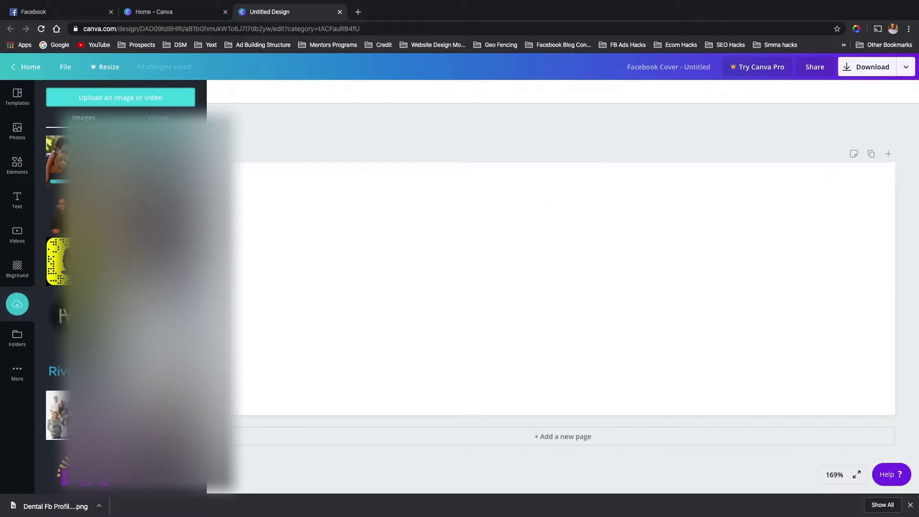
left_click(96, 160)
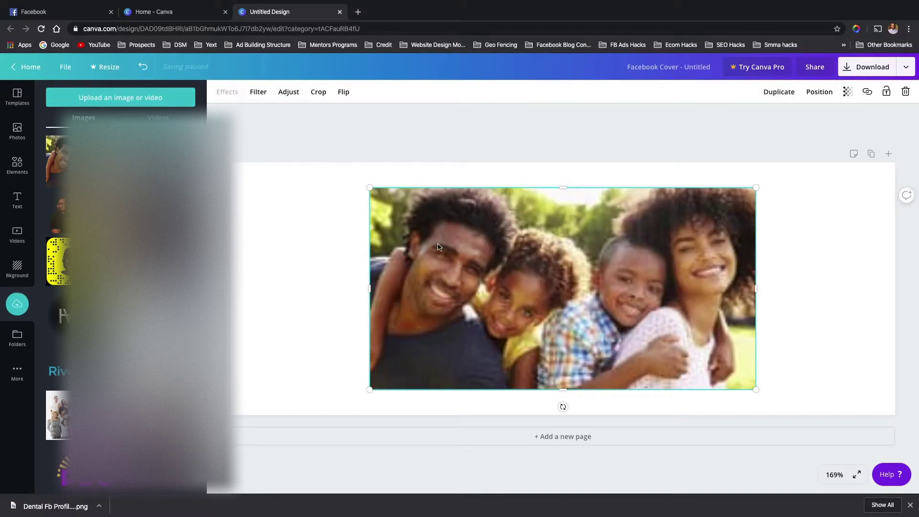
- Resize and reposition the 4-1.jpg photo until it covers the cover edge to edge
mouse_move(370, 293)
left_mouse_down()
mouse_move(254, 273)
mouse_move(359, 283)
left_mouse_up()
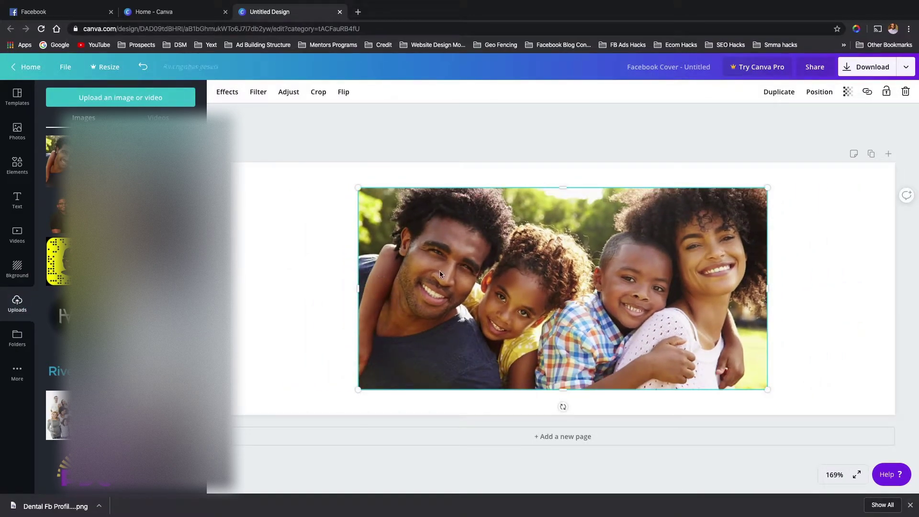
left_click_drag(457, 263, 431, 261)
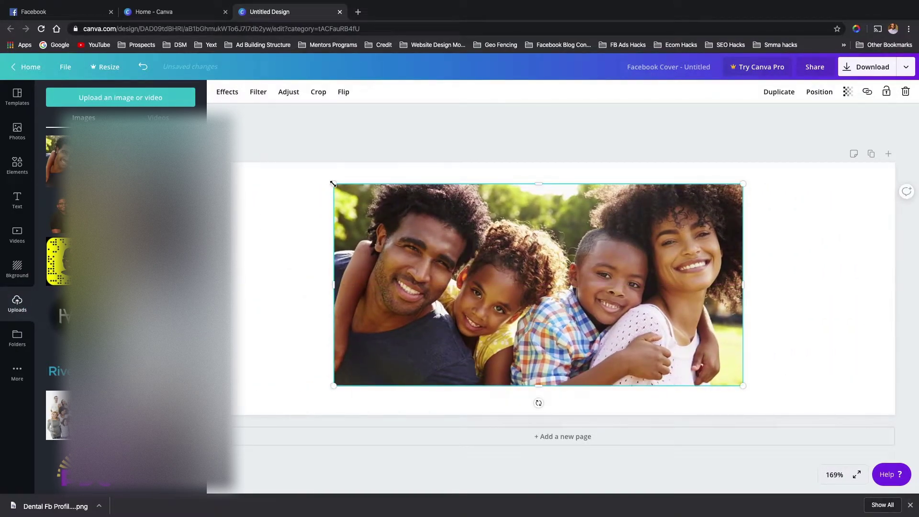
left_click_drag(326, 185, 208, 160)
left_click_drag(744, 388, 802, 415)
left_click_drag(805, 273, 894, 287)
left_click_drag(764, 261, 759, 301)
mouse_move(556, 172)
left_mouse_down()
mouse_move(555, 155)
mouse_move(555, 162)
left_mouse_up()
mouse_move(554, 209)
left_mouse_down()
mouse_move(554, 232)
mouse_move(554, 220)
left_mouse_up()
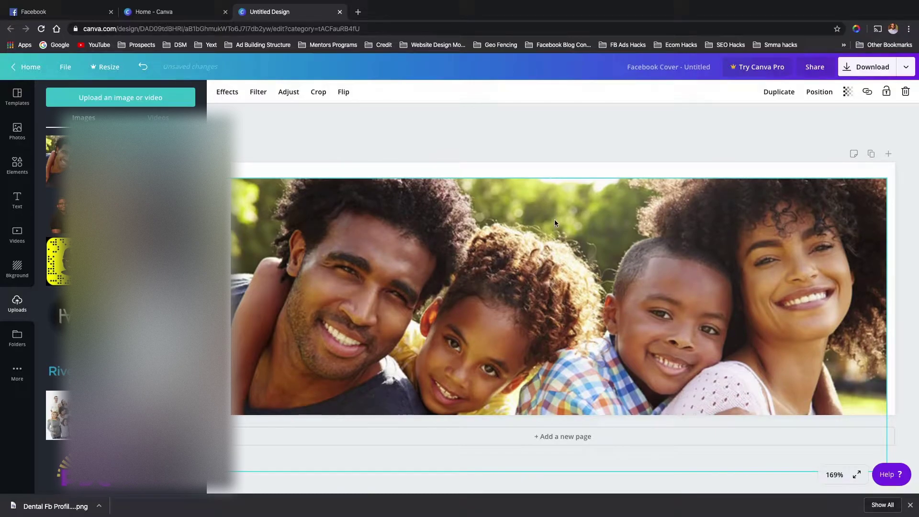
left_click_drag(553, 180, 553, 162)
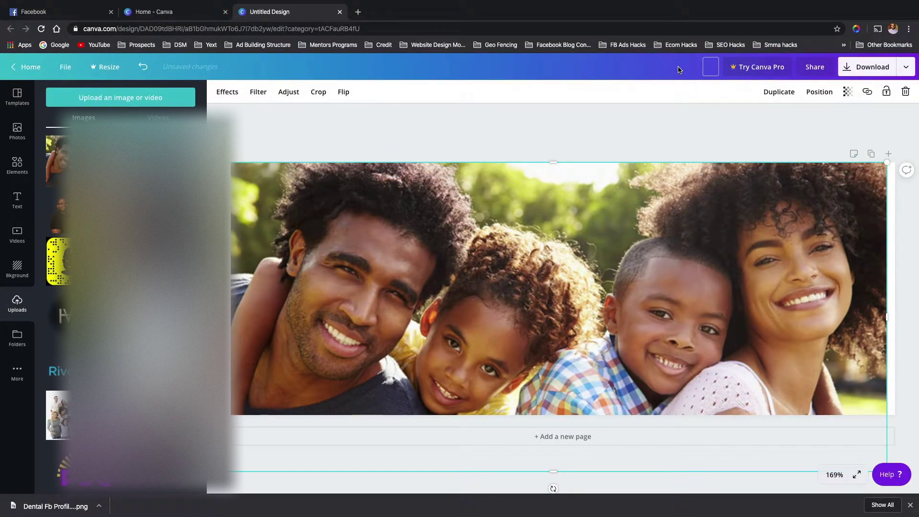
- Title the design 'Dental Facebook Cover Photo', correcting the typos along the way
type("Dental Facebook Cover P")
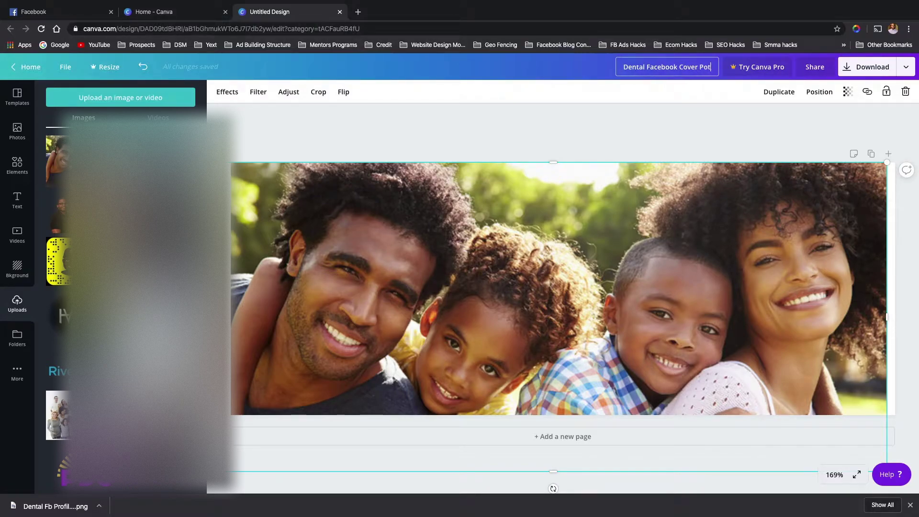
type("hoto")
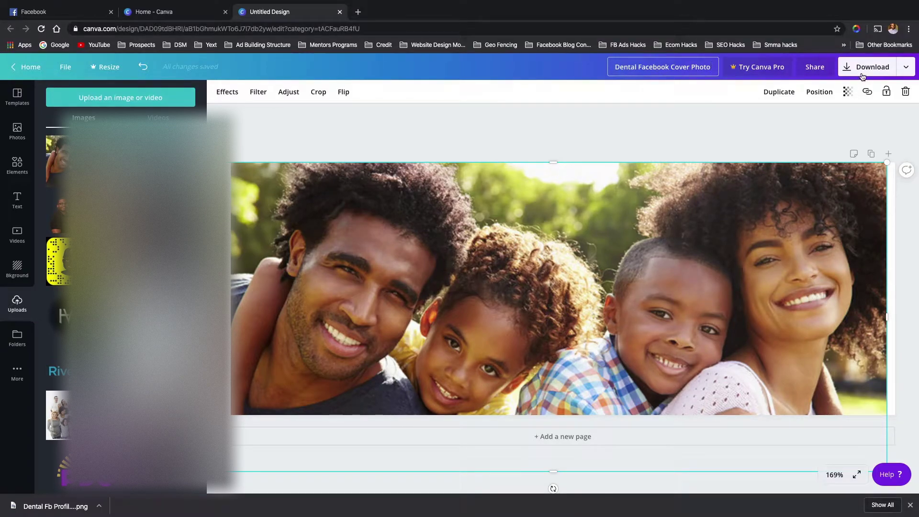
triple_click(674, 67)
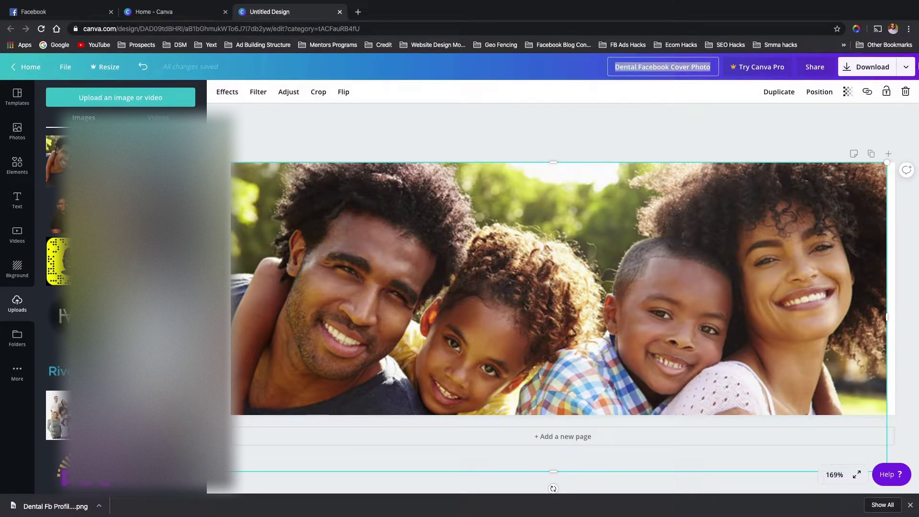
- Download the design as a PNG file, save it, and return to Facebook
left_click(874, 68)
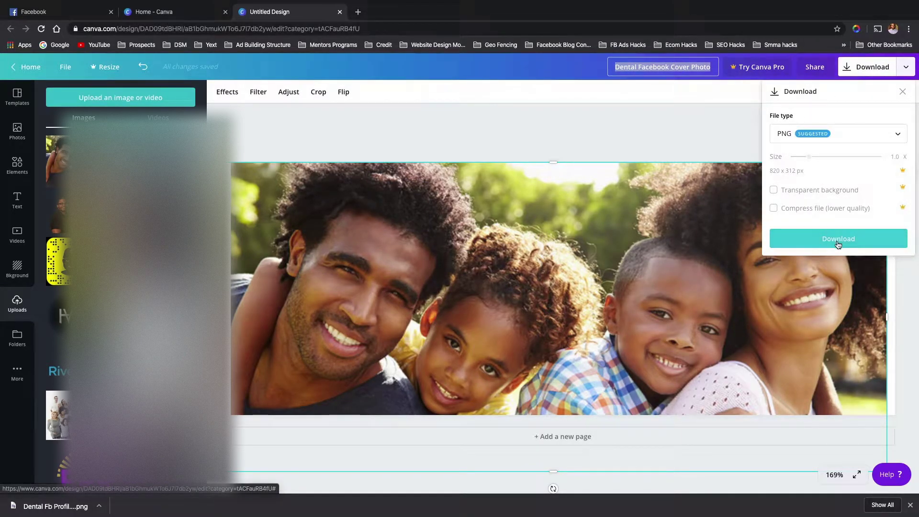
left_click(838, 239)
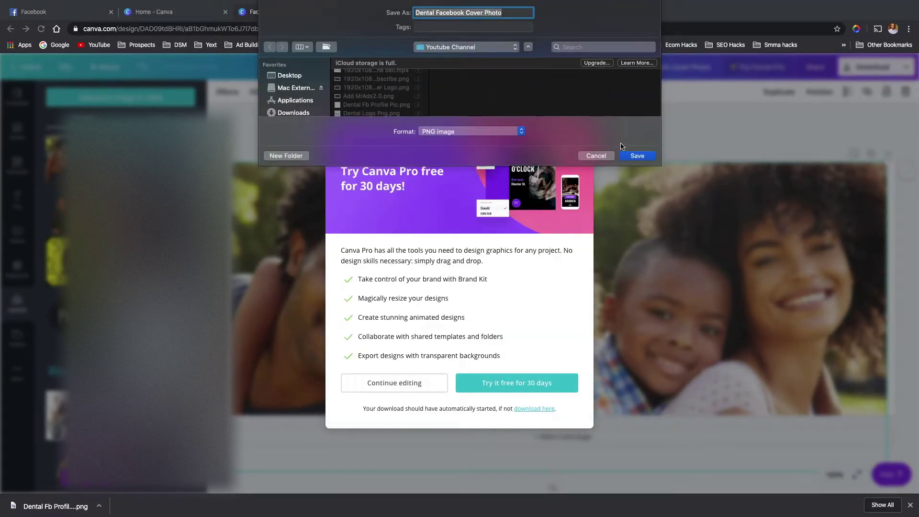
left_click(635, 156)
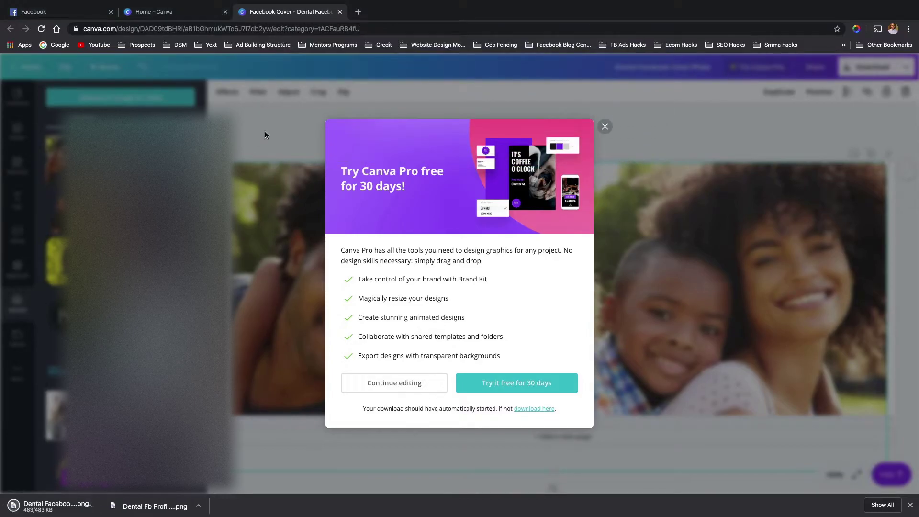
left_click(68, 13)
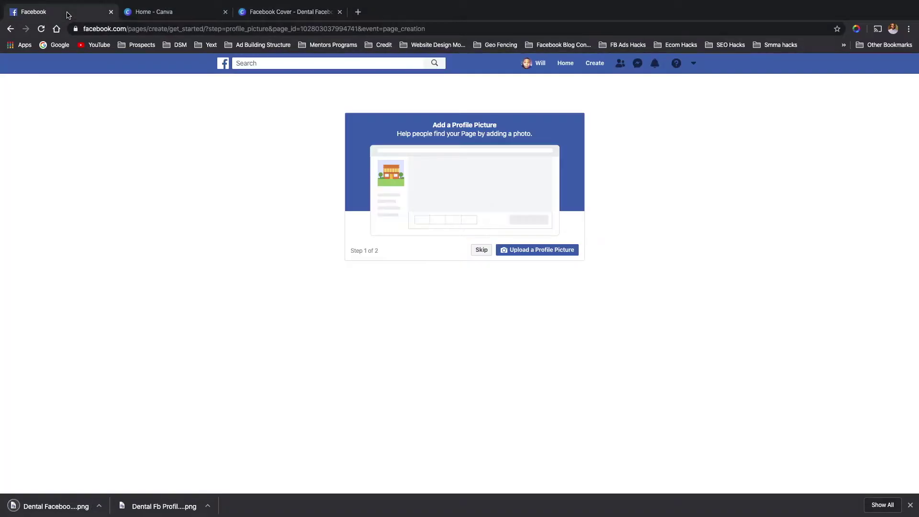
- Upload Dental Fb Profile Pic.png as the page's profile picture
left_click(520, 251)
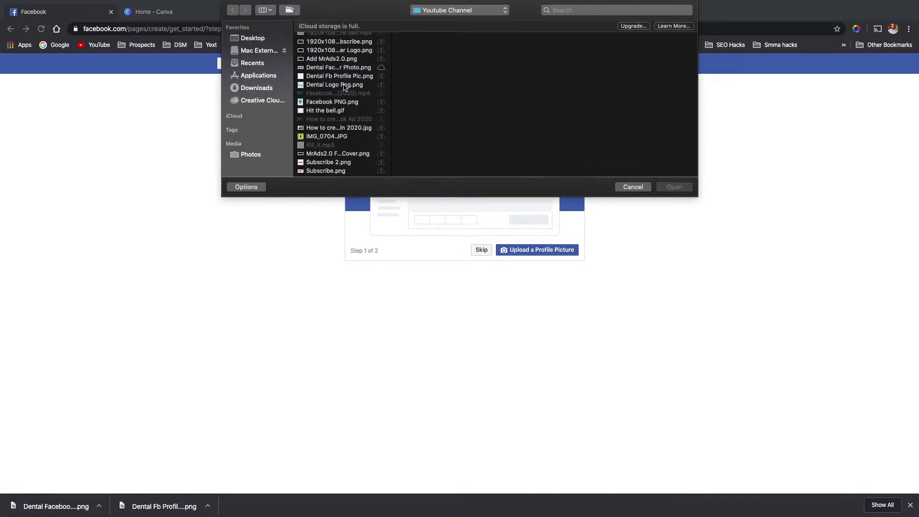
left_click(344, 77)
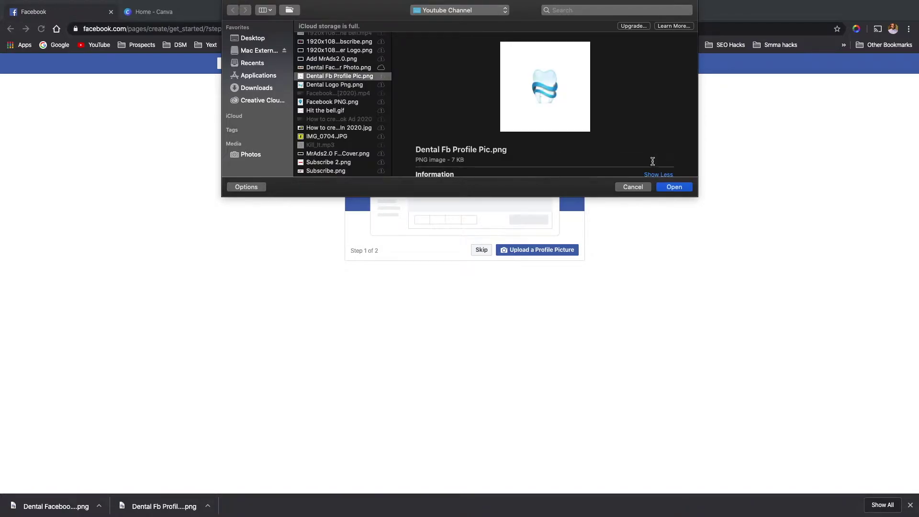
left_click(678, 189)
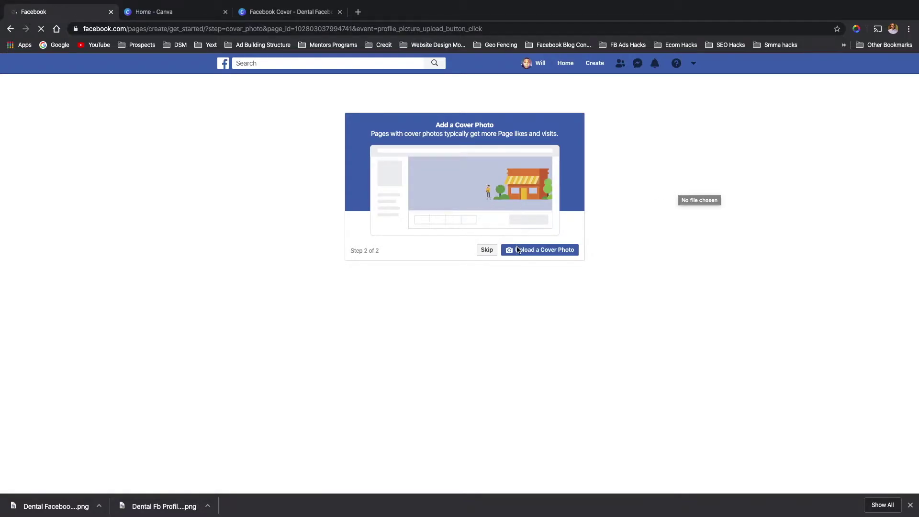
- Upload Dental Facebook Cover Photo.png as the page's cover photo
left_click(532, 251)
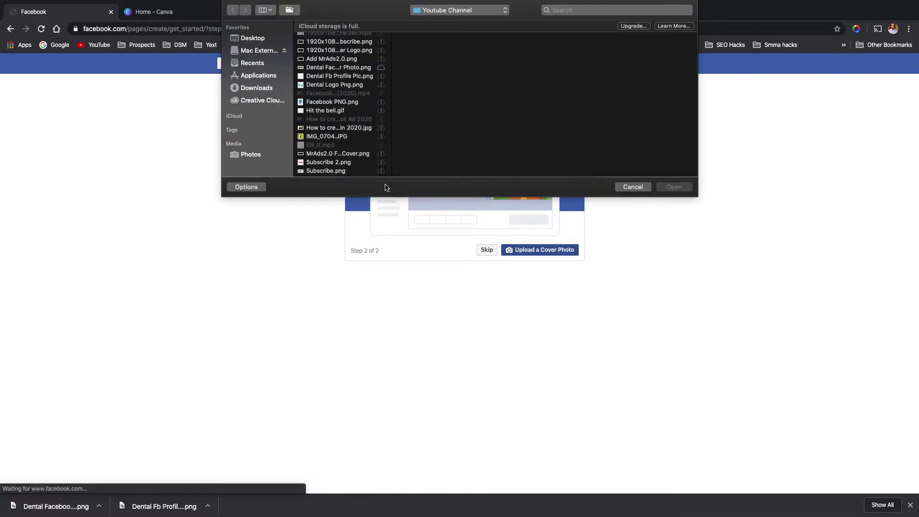
left_click(344, 69)
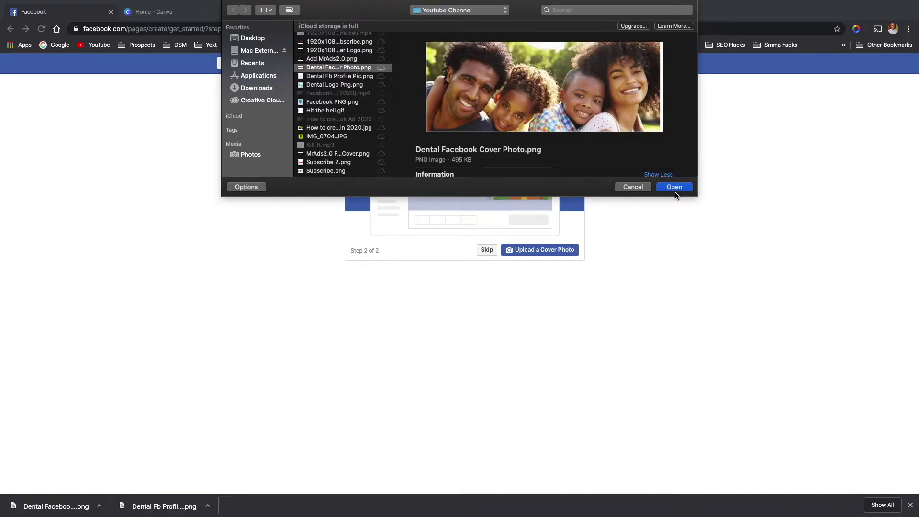
left_click(674, 187)
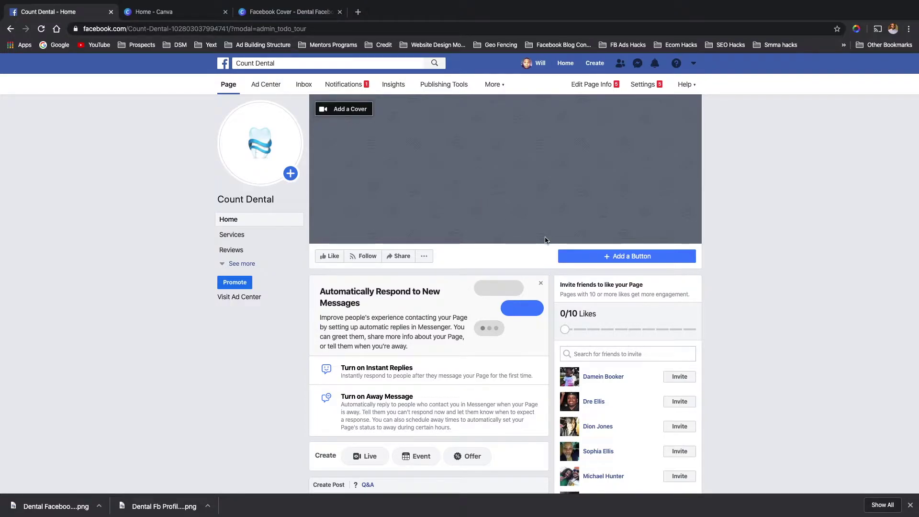
- Add an action button to the page and choose Call Now under Contact you
left_click(633, 261)
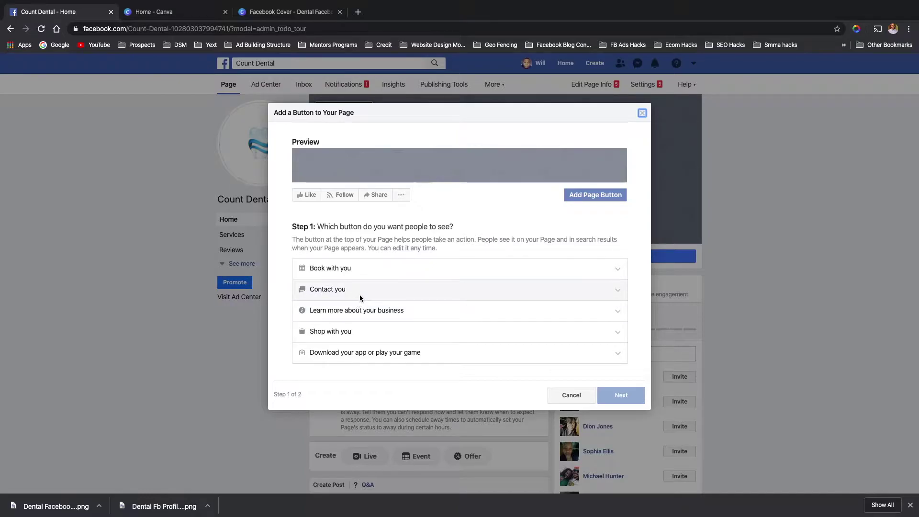
left_click(360, 291)
left_click(325, 307)
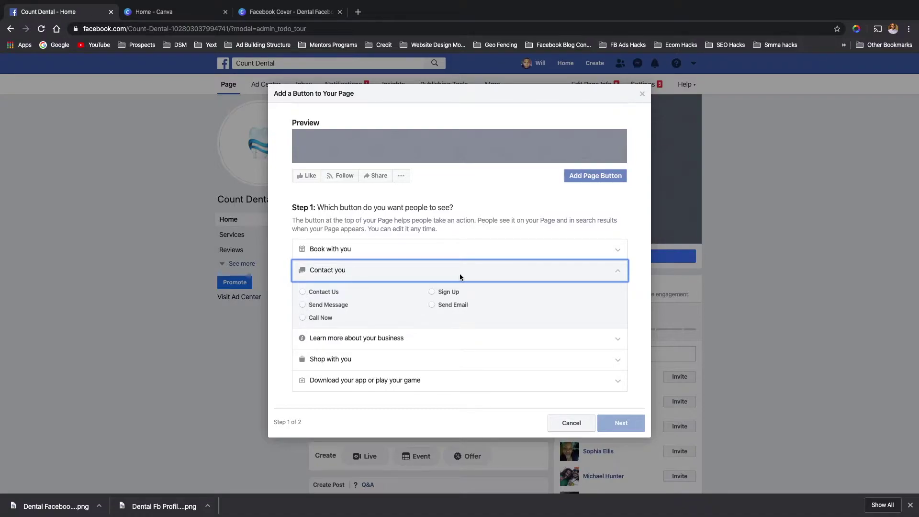
left_click(302, 318)
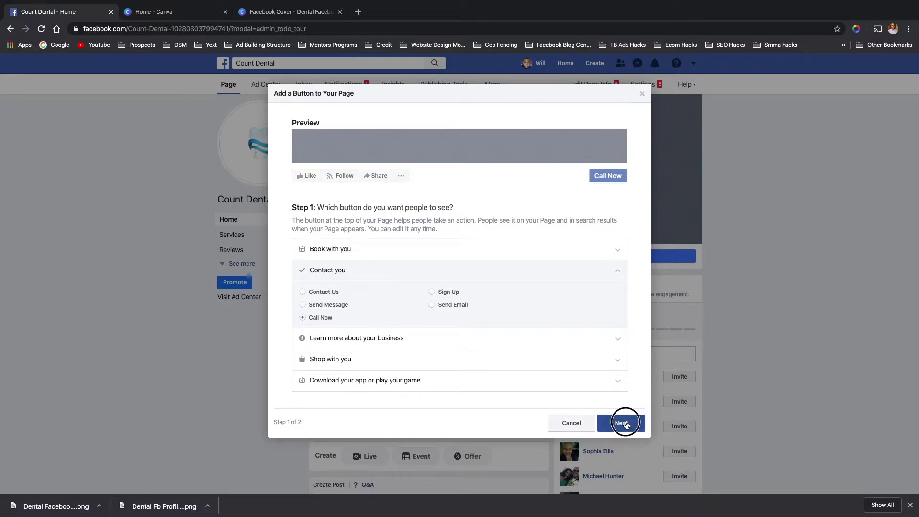
left_click(630, 423)
- Enter the practice's phone number for the Call Now button, save, and finish
left_click(444, 323)
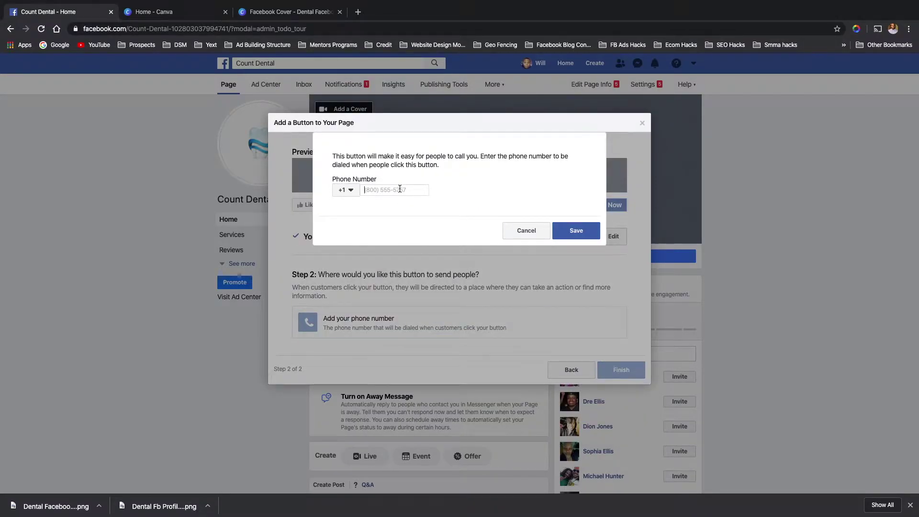
type("3135555555")
left_click(575, 233)
left_click(614, 337)
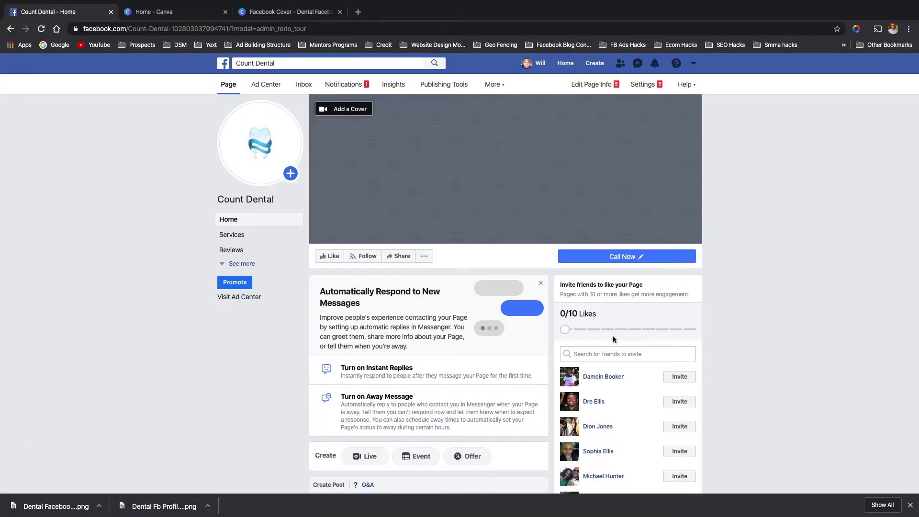
scroll(427, 341, "down", 2)
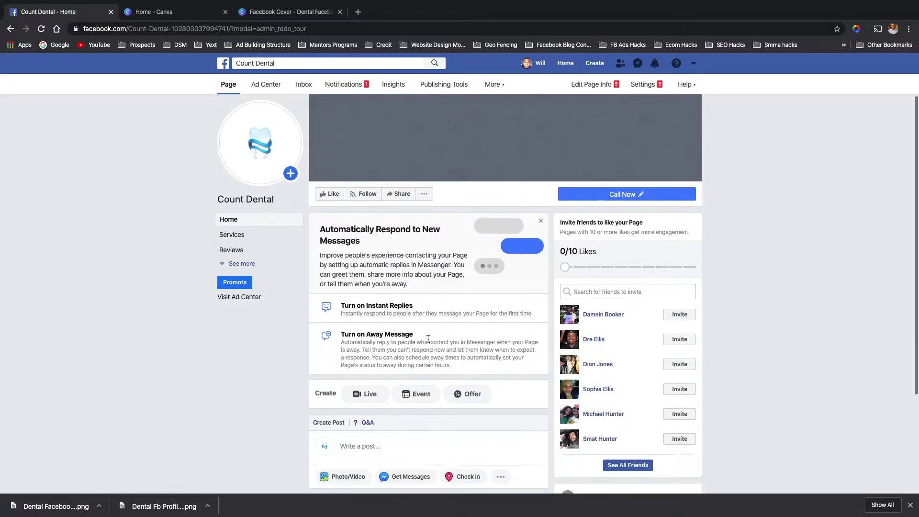
scroll(427, 341, "down", 3)
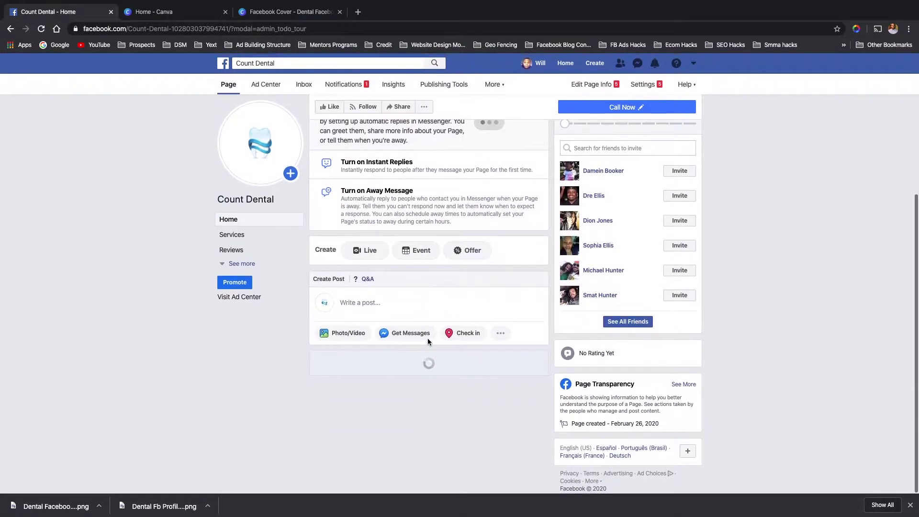
scroll(429, 341, "down", 6)
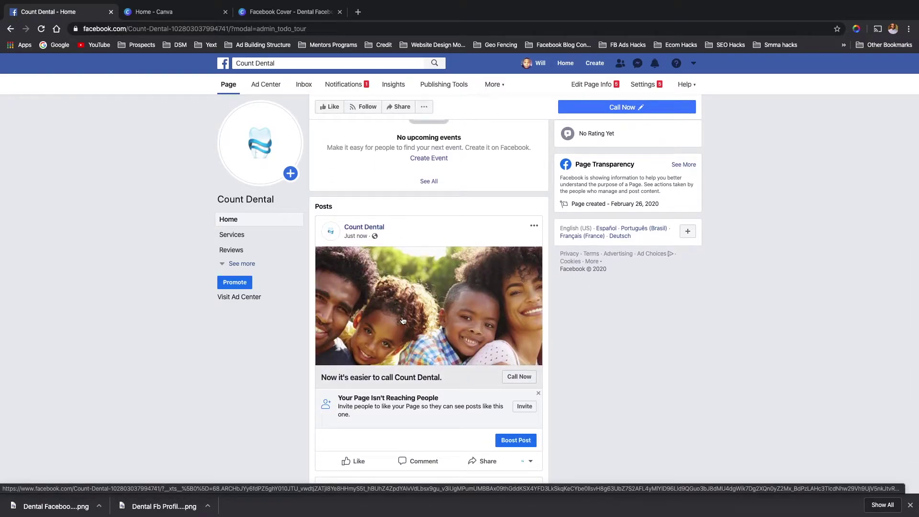
scroll(403, 320, "up", 7)
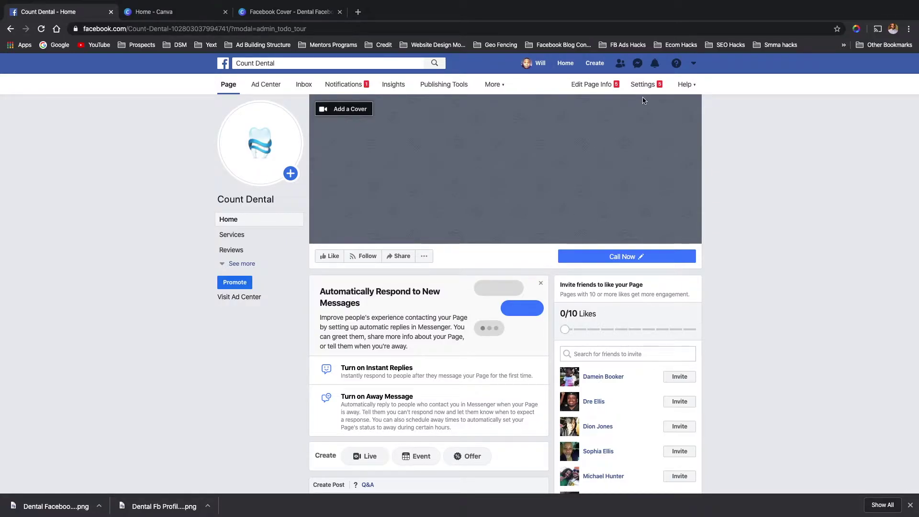
- Write 'Count Dental Provides Dental services' as the Page Info description and save it
left_click(598, 86)
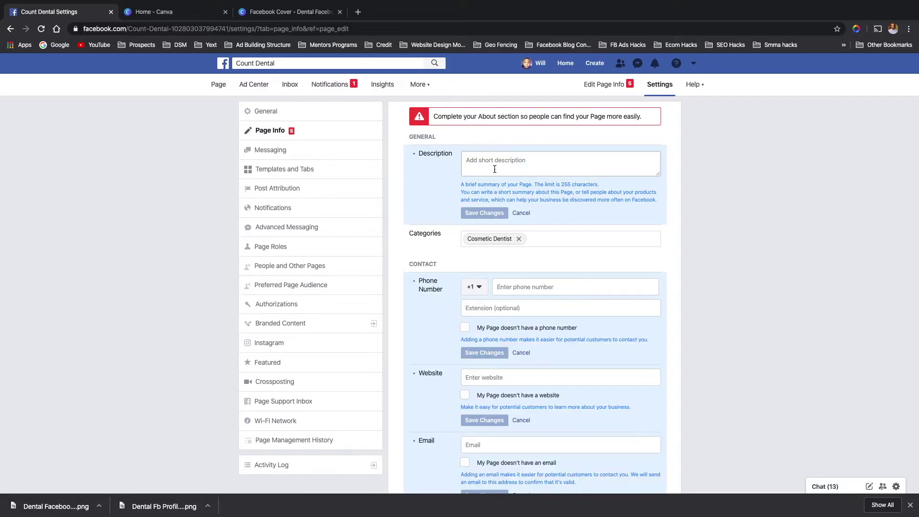
left_click(494, 164)
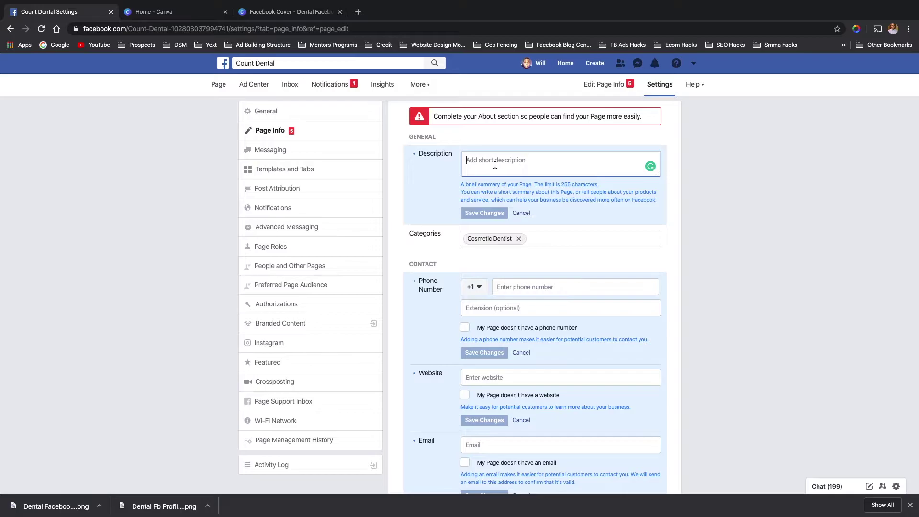
type("Count Den")
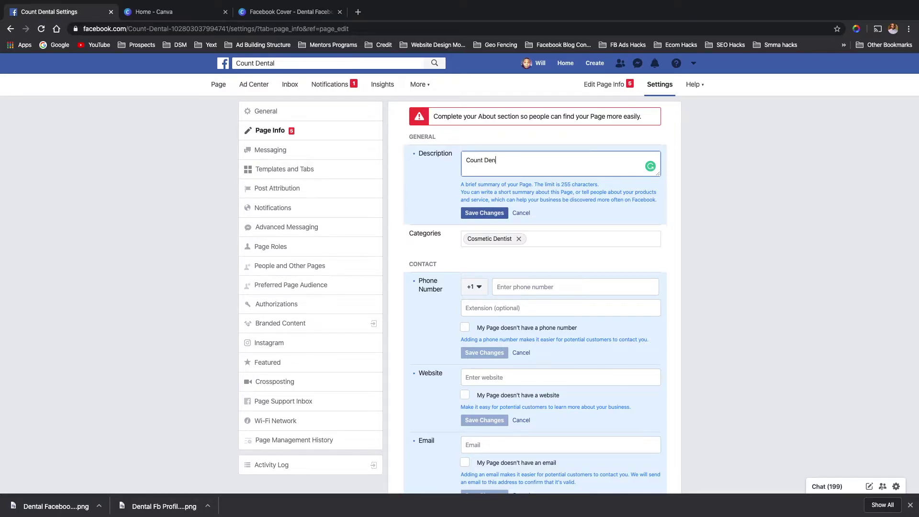
type("tal Provi")
type("des Dental services")
left_click(482, 213)
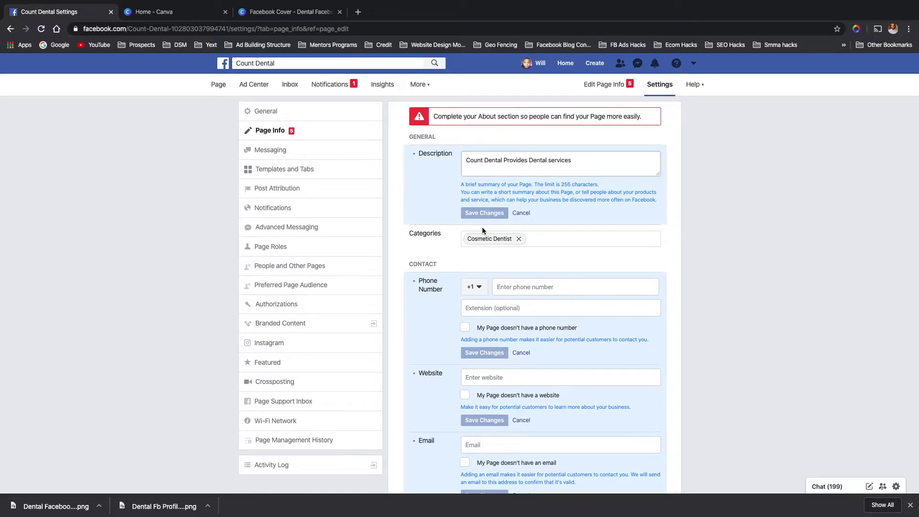
scroll(455, 256, "down", 2)
left_click(530, 221)
type("313")
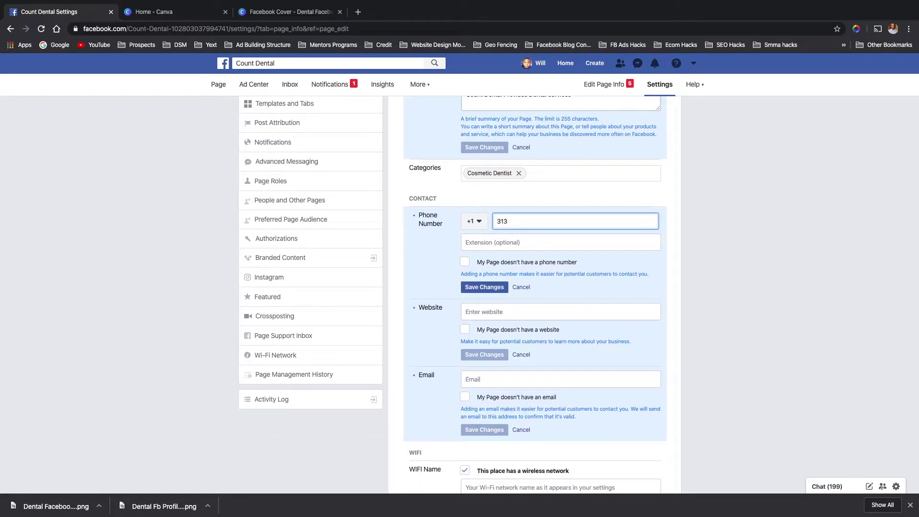
type("5555555")
left_click(481, 292)
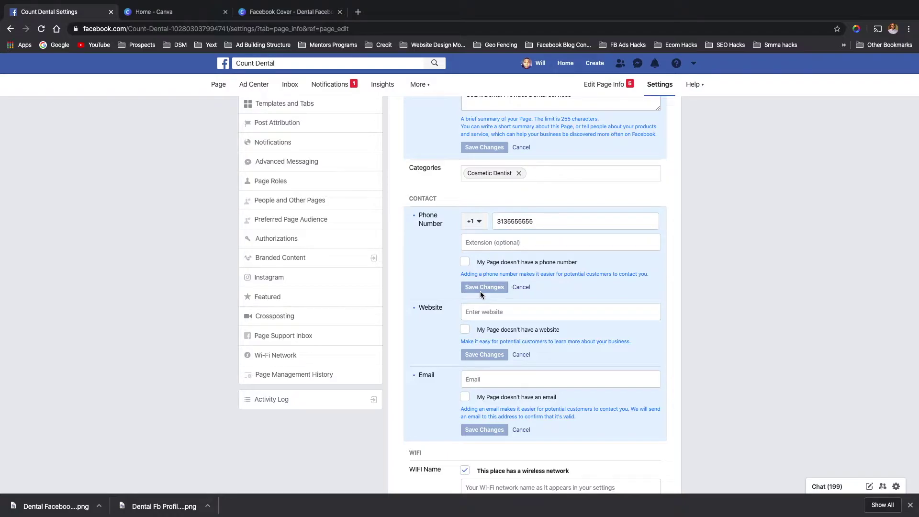
left_click(485, 312)
type("w")
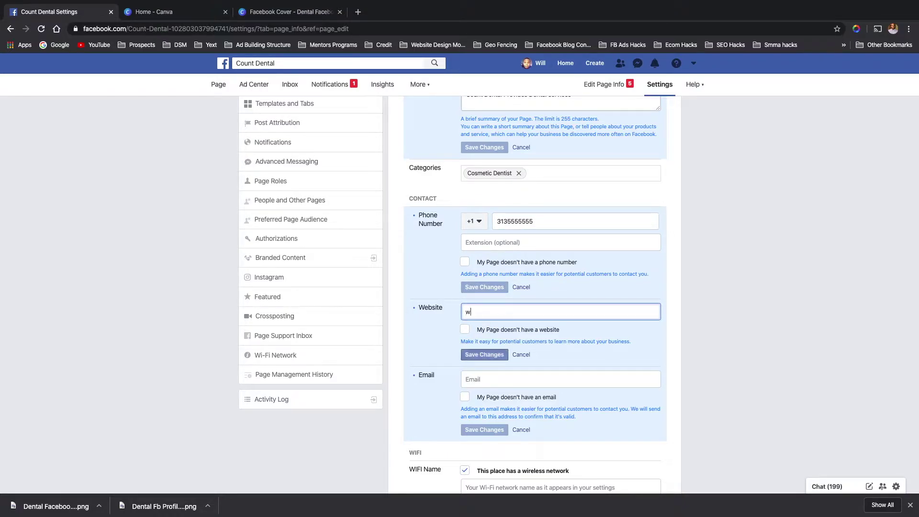
type("ww.Google.com")
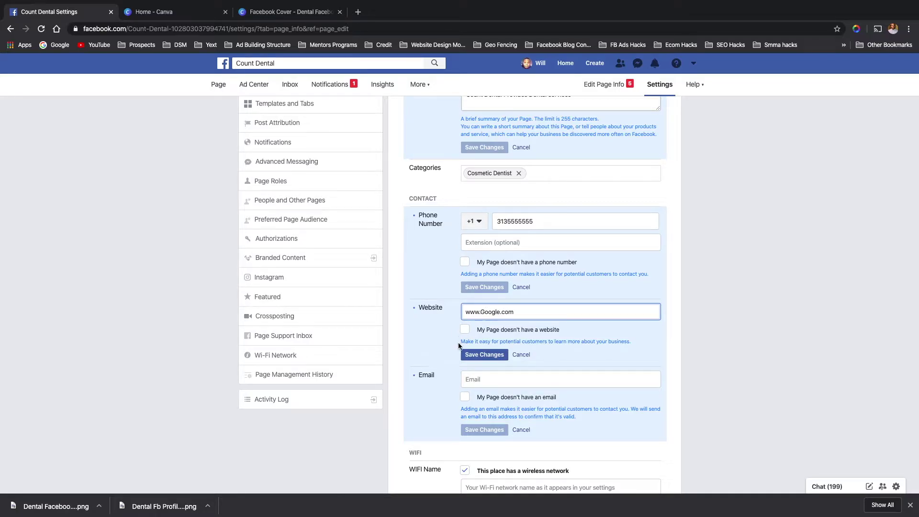
left_click(479, 357)
scroll(435, 365, "down", 1)
scroll(435, 361, "down", 1)
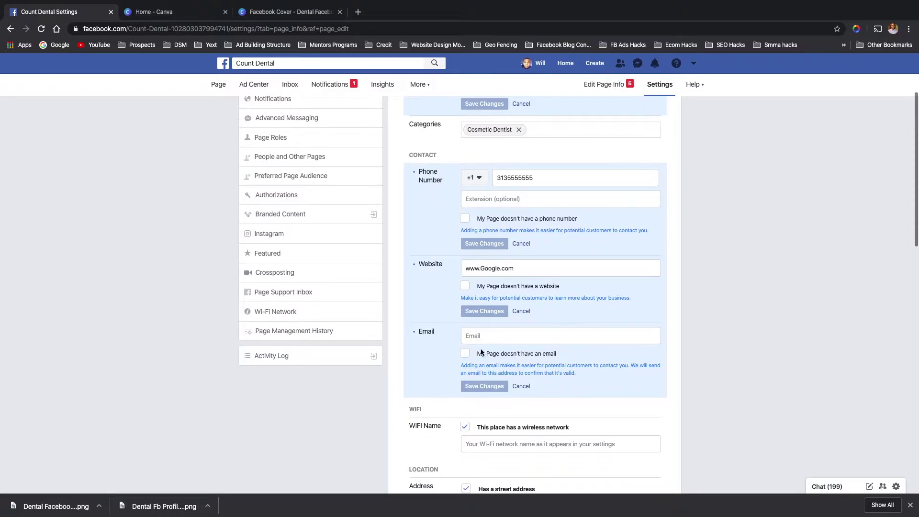
- Enter a contact e-mail, then replace the rejected address with a Gmail address
left_click(492, 338)
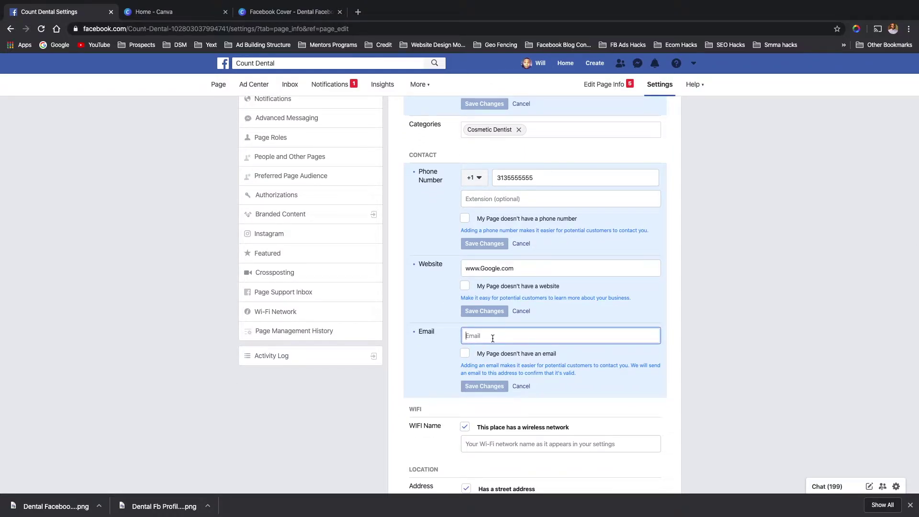
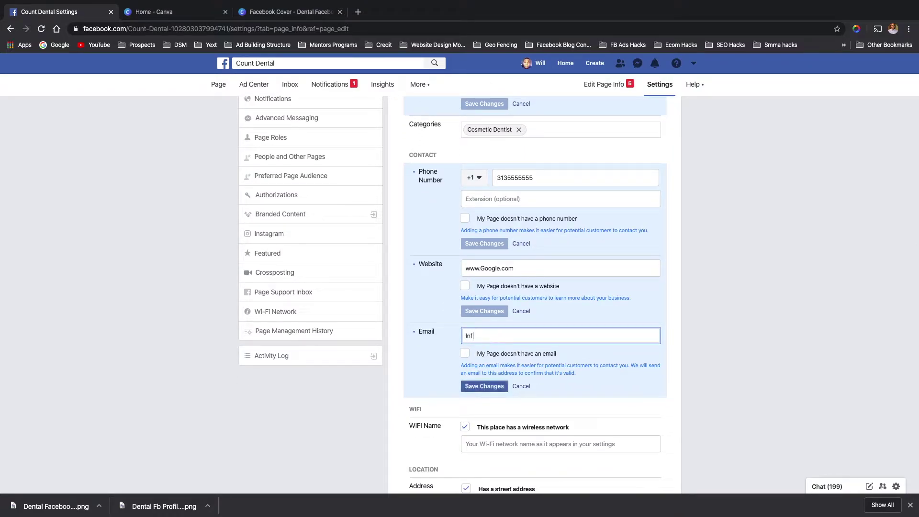
left_click(481, 387)
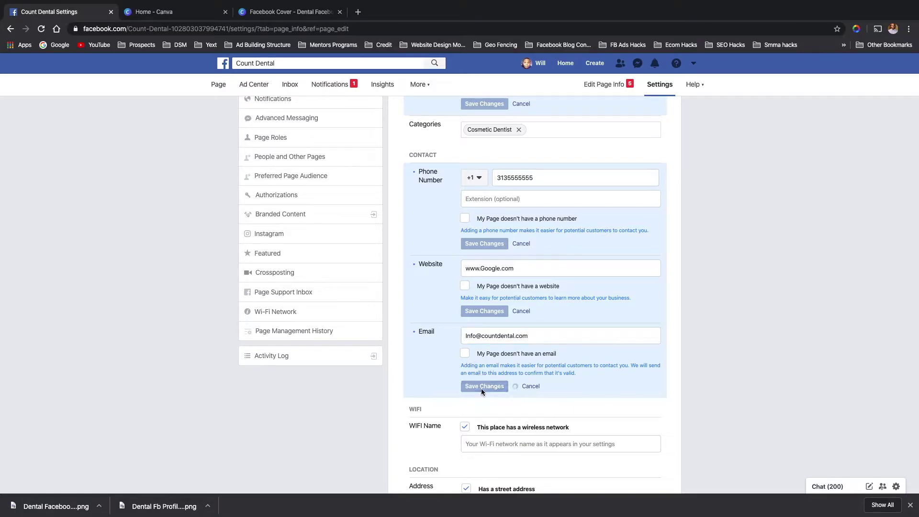
triple_click(532, 335)
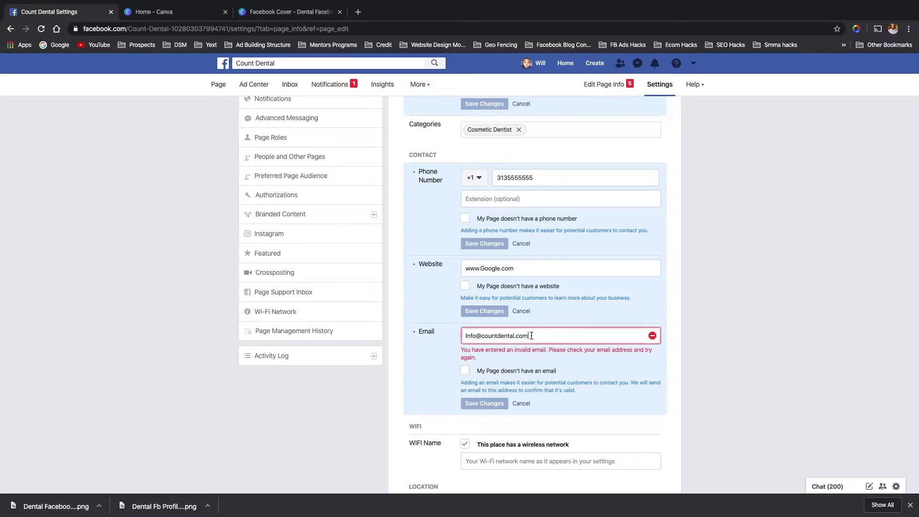
key("BackSpace")
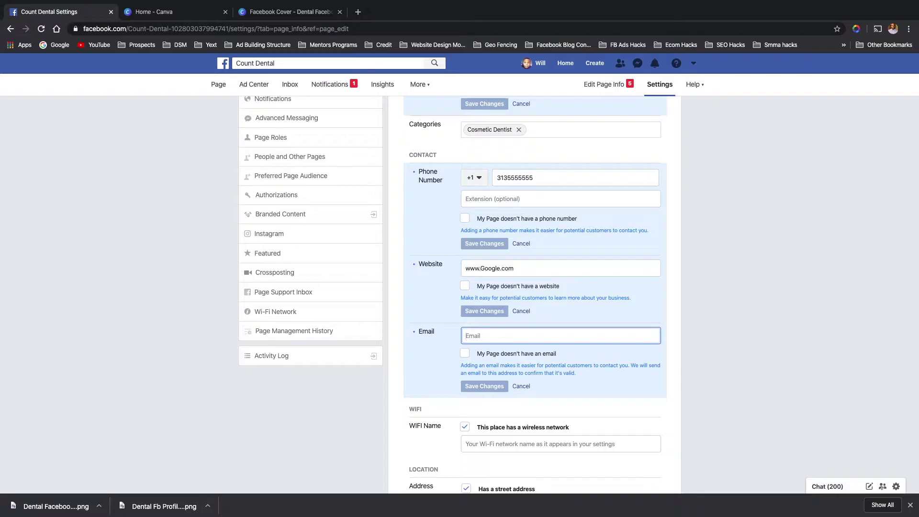
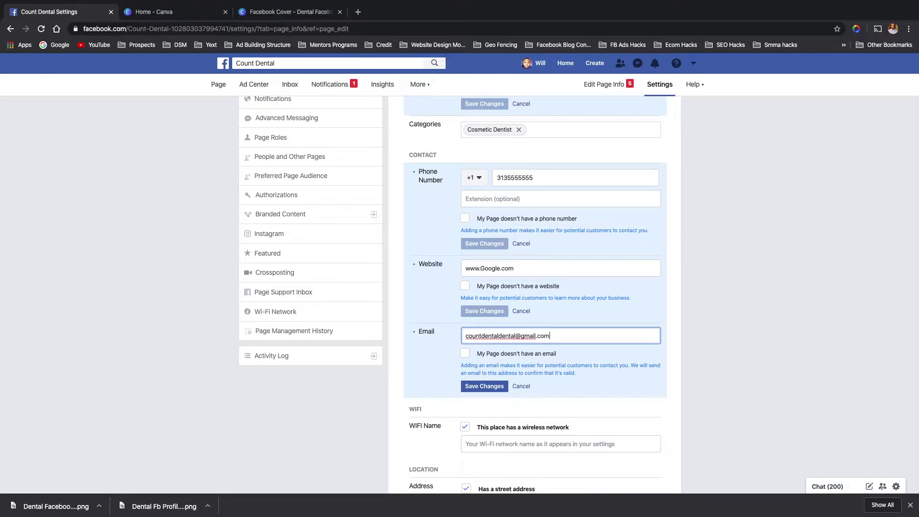
key("Return")
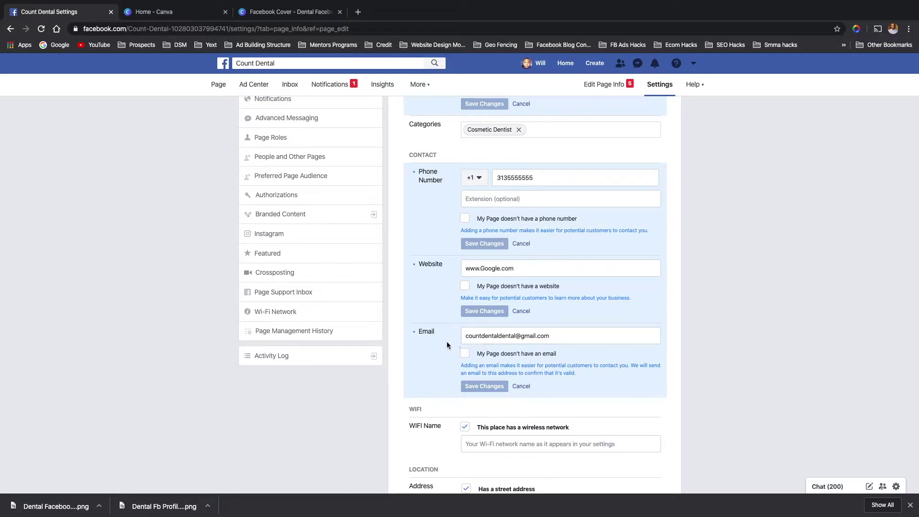
- Mark Monday through Friday open 9:00 AM–5:00 PM and save the hours
scroll(443, 367, "down", 1)
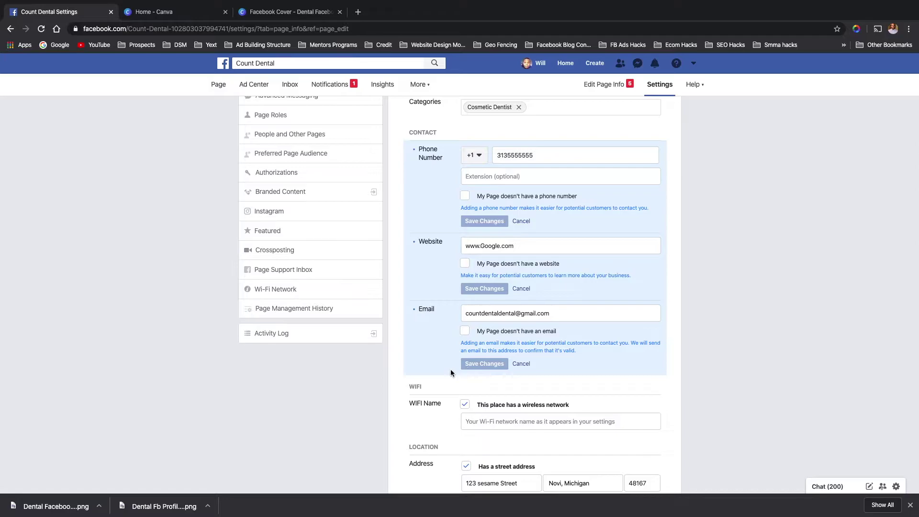
scroll(450, 369, "down", 2)
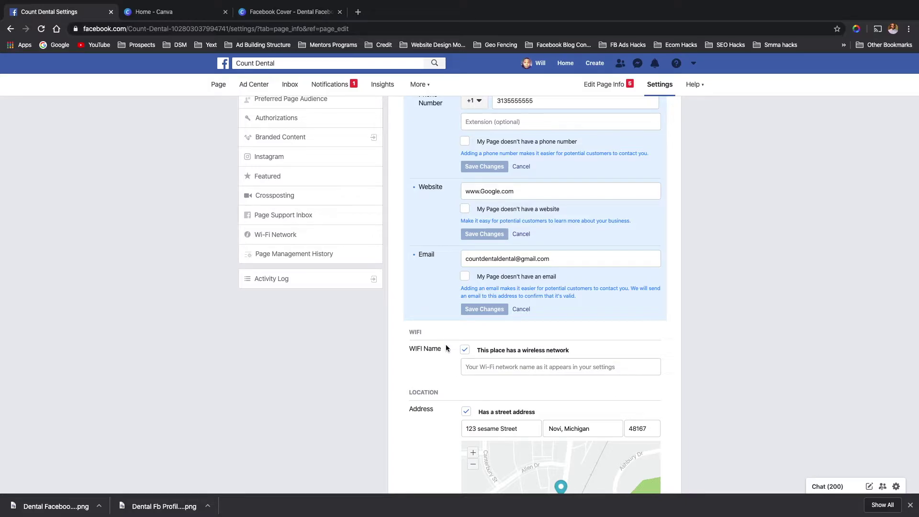
scroll(446, 344, "down", 5)
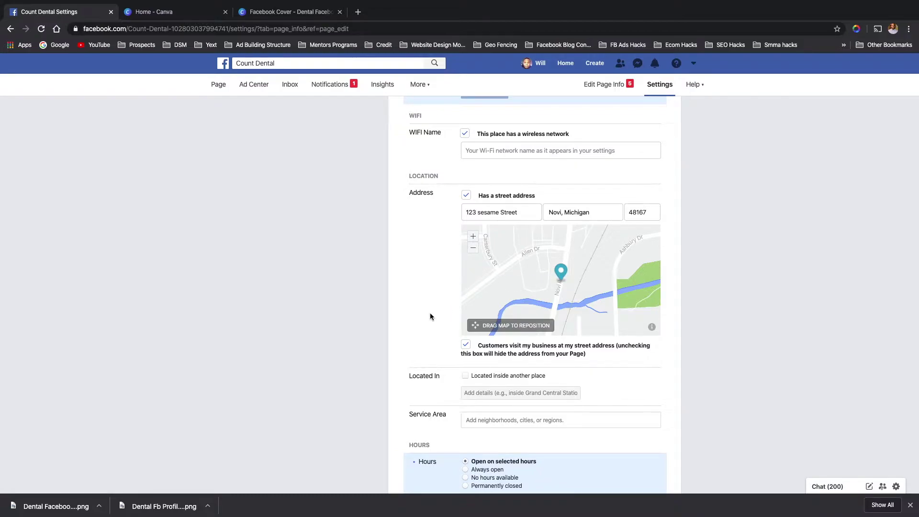
scroll(430, 312, "down", 4)
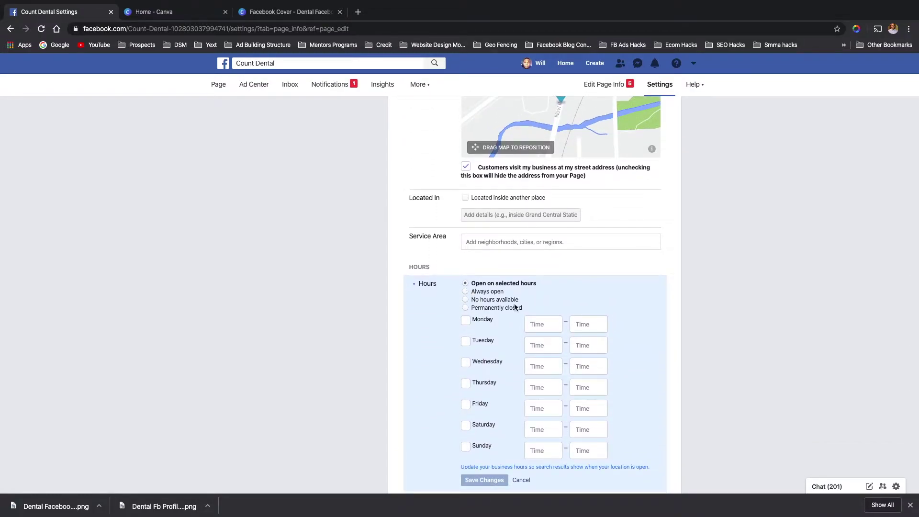
left_click(544, 324)
left_click(541, 345)
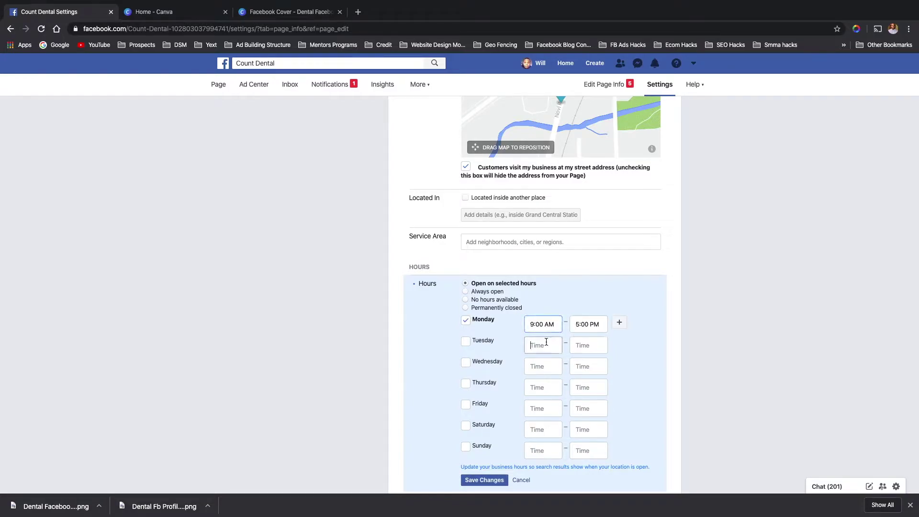
left_click(539, 365)
left_click(536, 386)
left_click(536, 407)
scroll(531, 335, "down", 3)
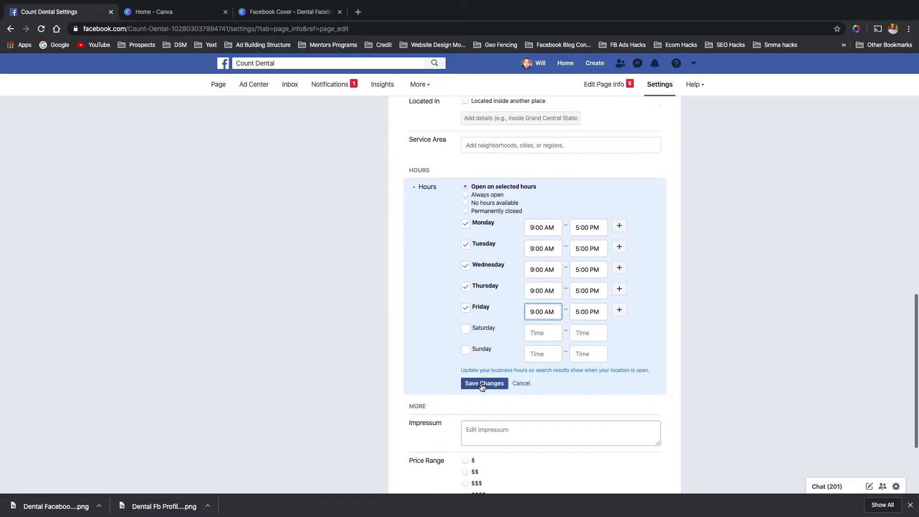
left_click(486, 383)
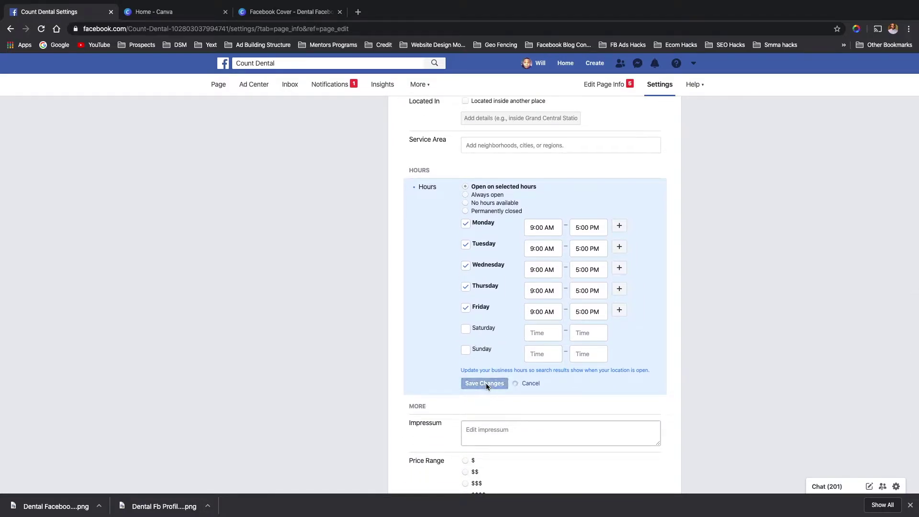
- Choose the $ price range, save it, and reload the Page Info settings
scroll(465, 407, "down", 3)
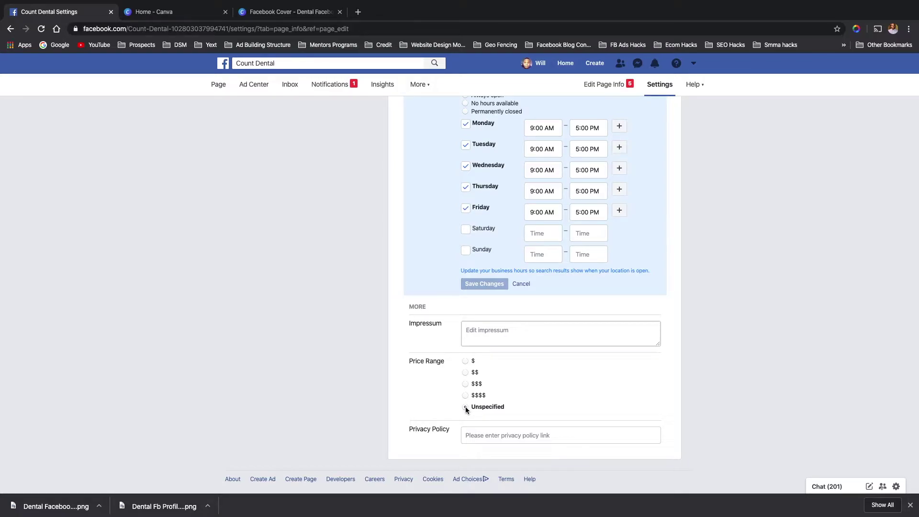
scroll(449, 326, "up", 1)
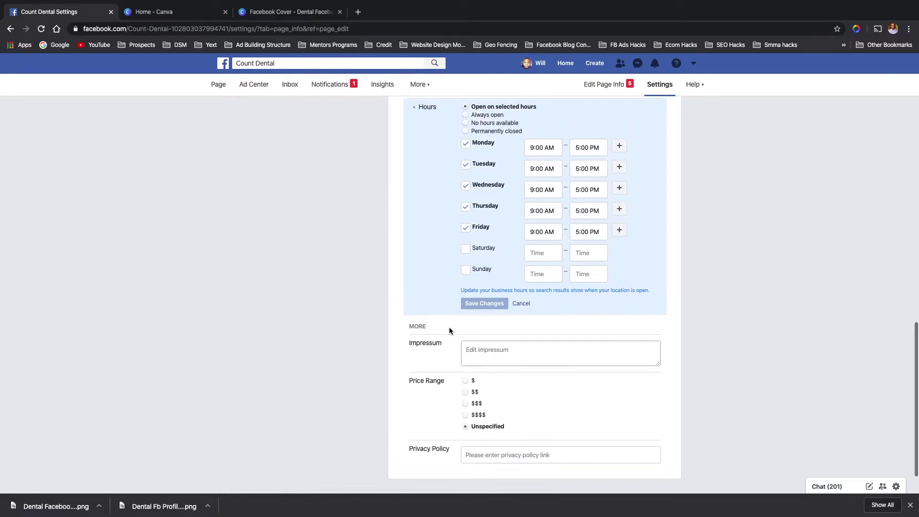
scroll(449, 326, "up", 1)
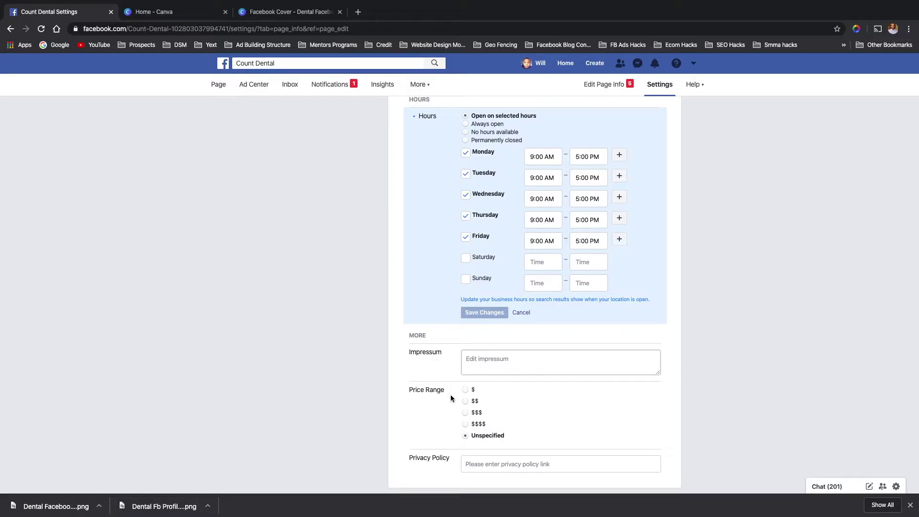
scroll(455, 406, "up", 15)
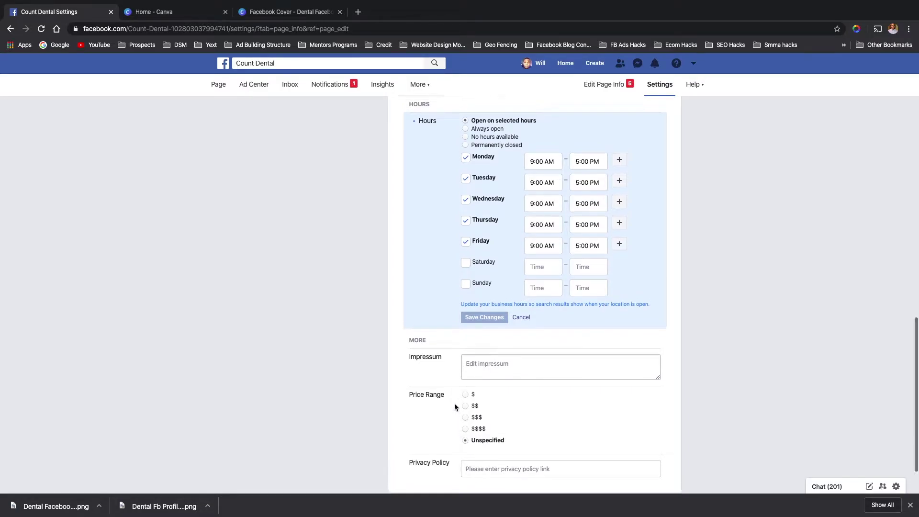
scroll(454, 405, "up", 5)
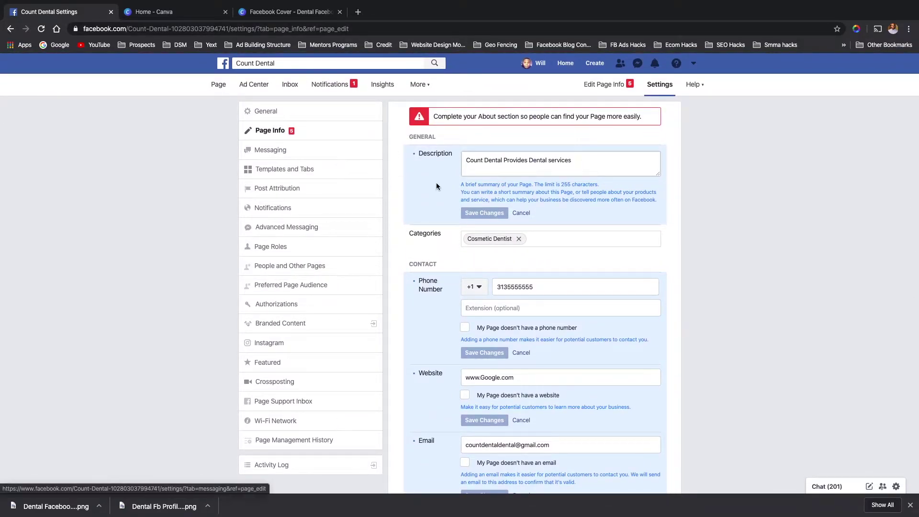
scroll(405, 266, "down", 4)
scroll(405, 263, "down", 12)
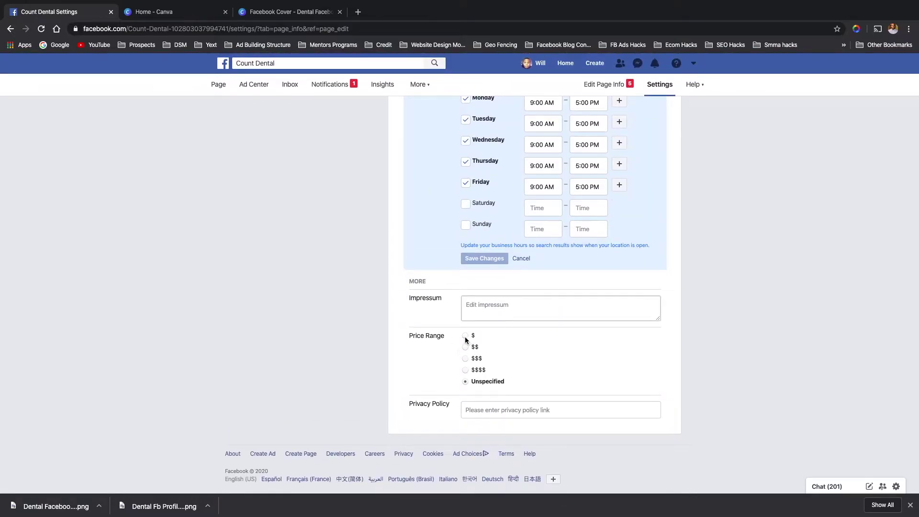
left_click(465, 336)
left_click(479, 403)
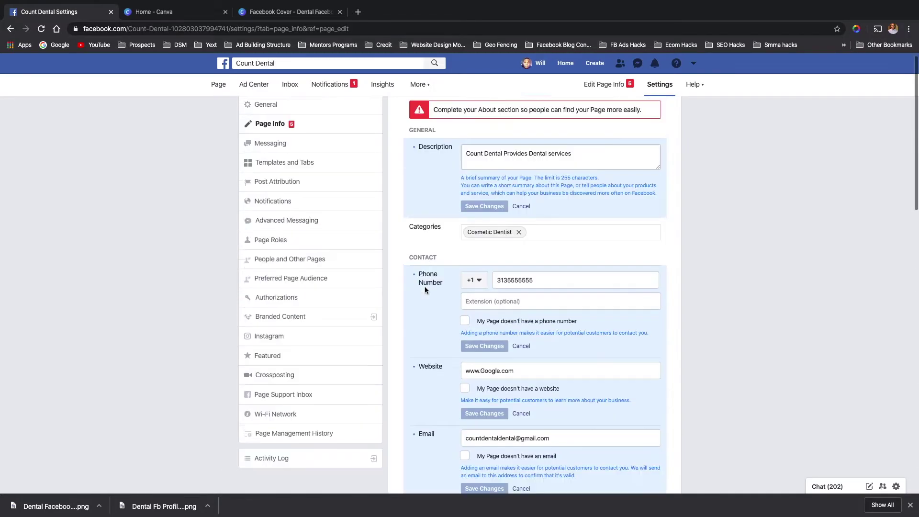
left_click(293, 134)
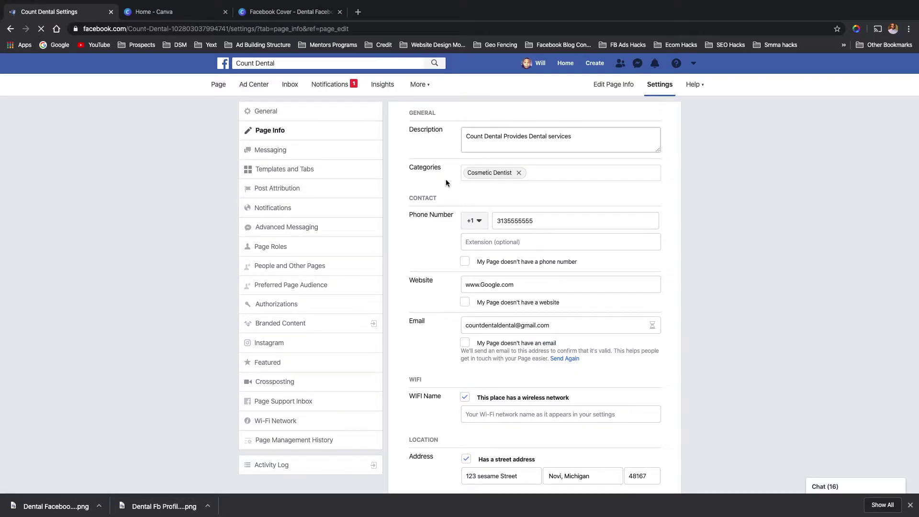
scroll(432, 245, "down", 1)
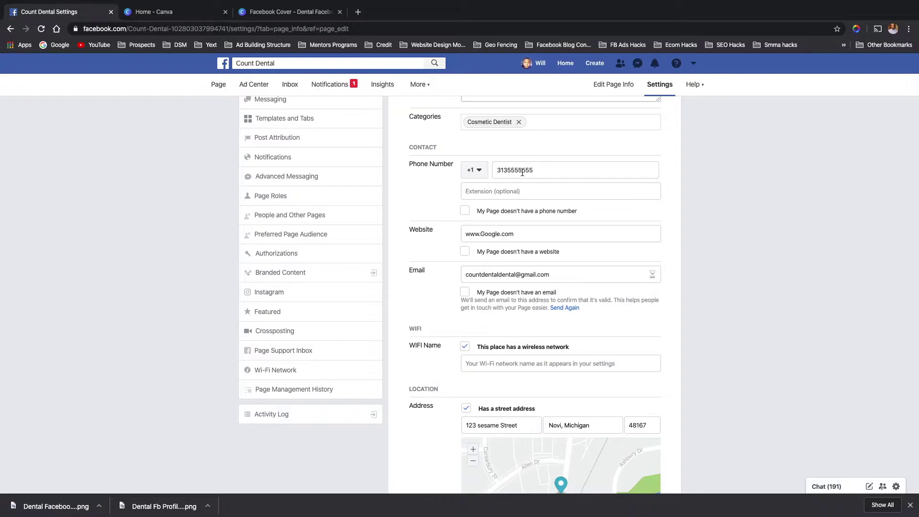
scroll(523, 172, "up", 1)
- Browse the General settings list of page options, then go back to Page Info
left_click(319, 109)
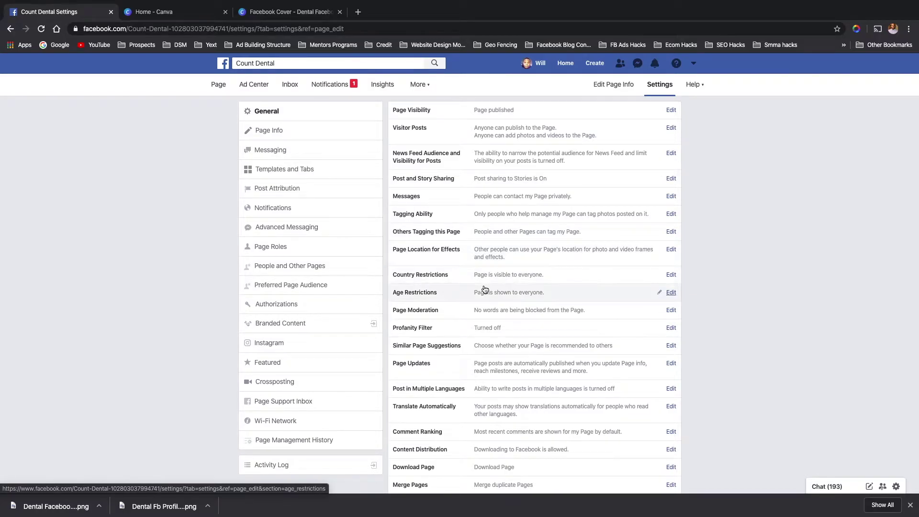
scroll(481, 280, "down", 1)
scroll(472, 279, "down", 2)
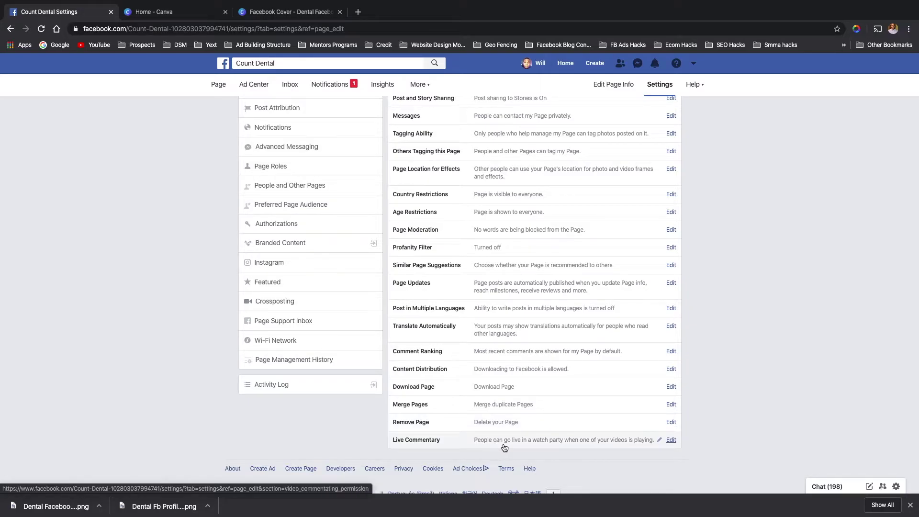
scroll(385, 274, "up", 1)
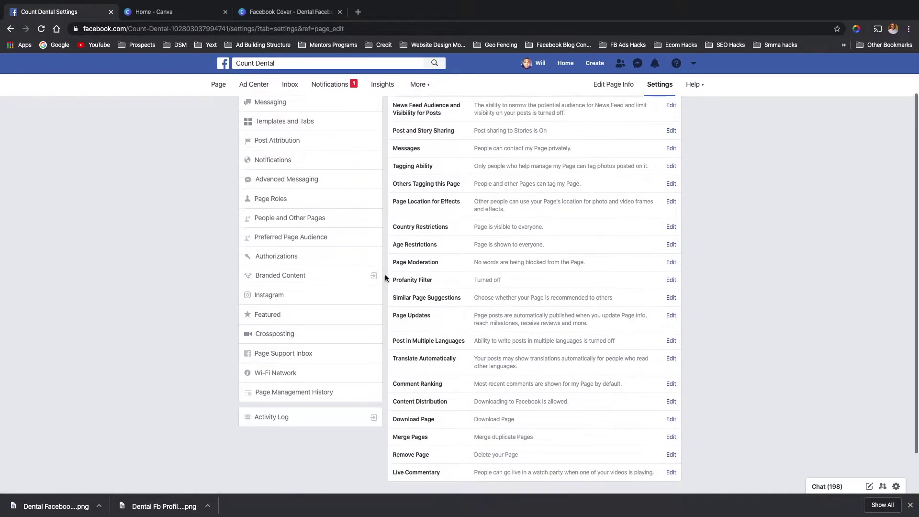
scroll(385, 277, "up", 2)
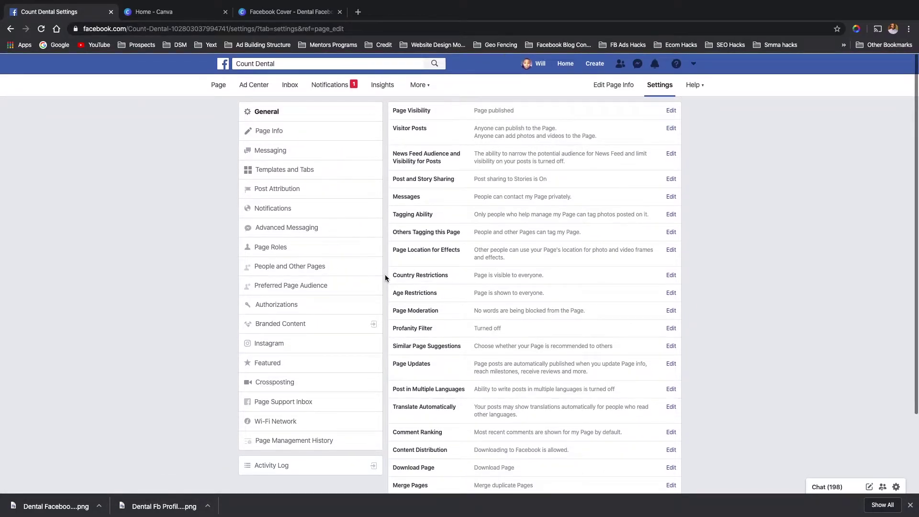
left_click(282, 136)
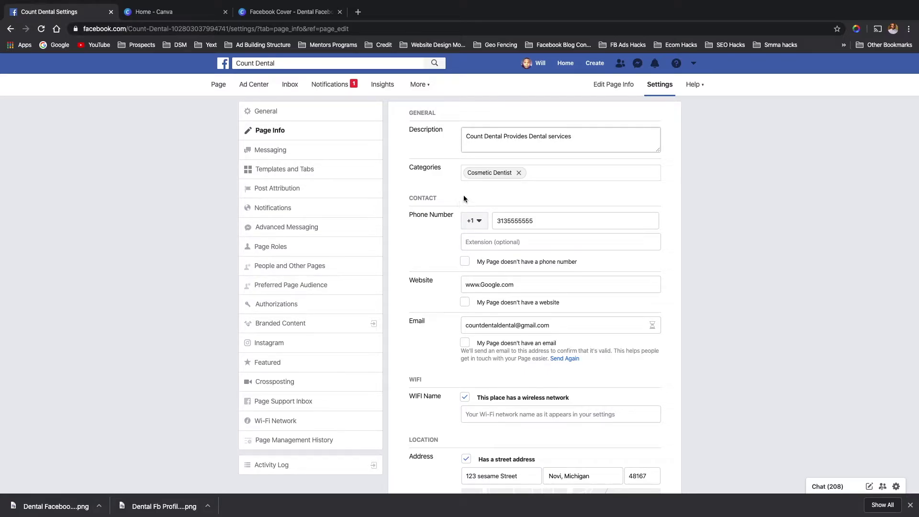
- Search the categories for 'dental' and add Dentist & Dental Office
left_click(544, 173)
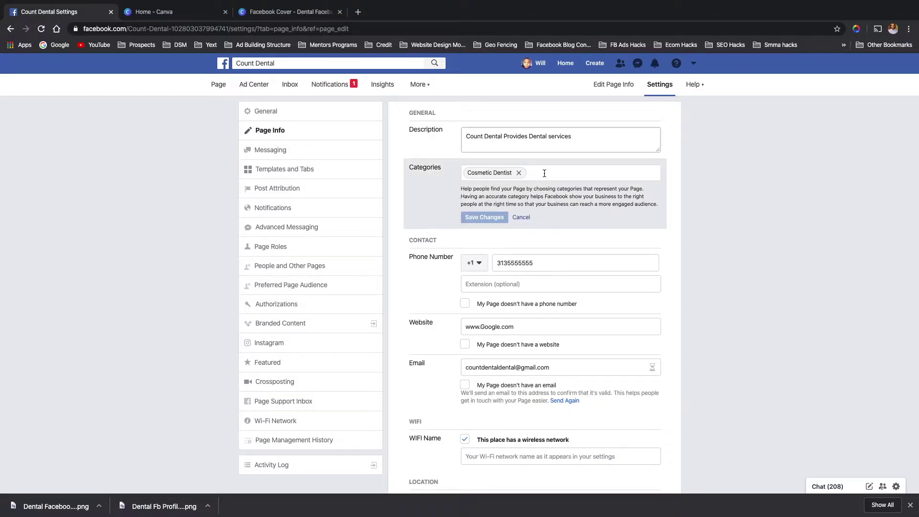
type("denta")
key("BackSpace")
key("BackSpace")
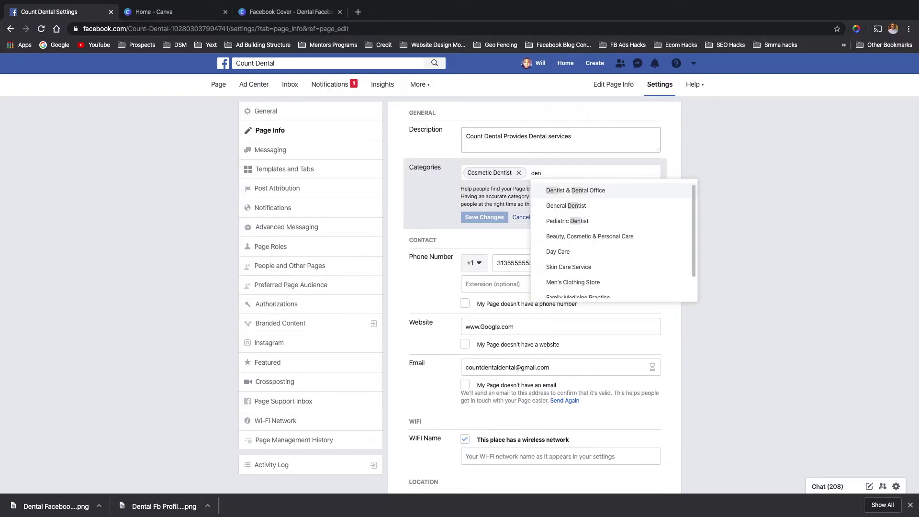
type("tal")
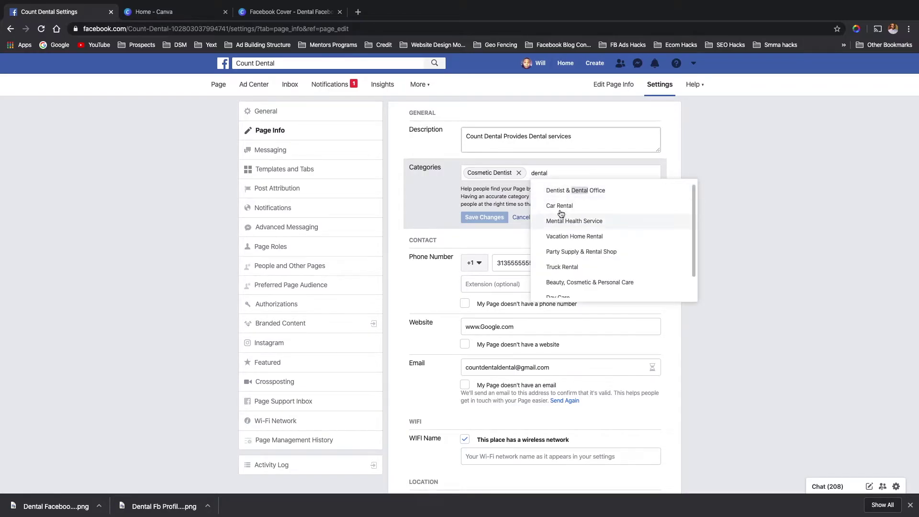
left_click(574, 191)
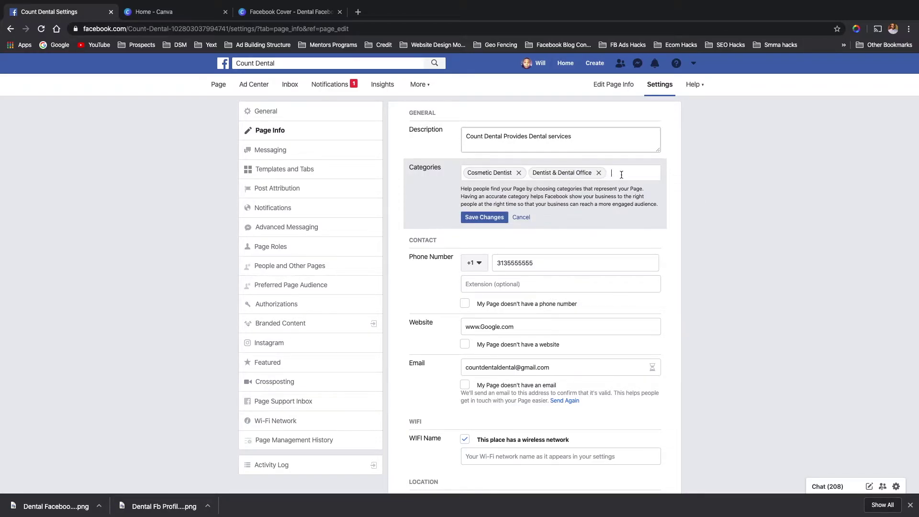
- Search 'Dentist', add Pediatric Dentist, then remove it and the Dentist & Dental Office entry
type("Det")
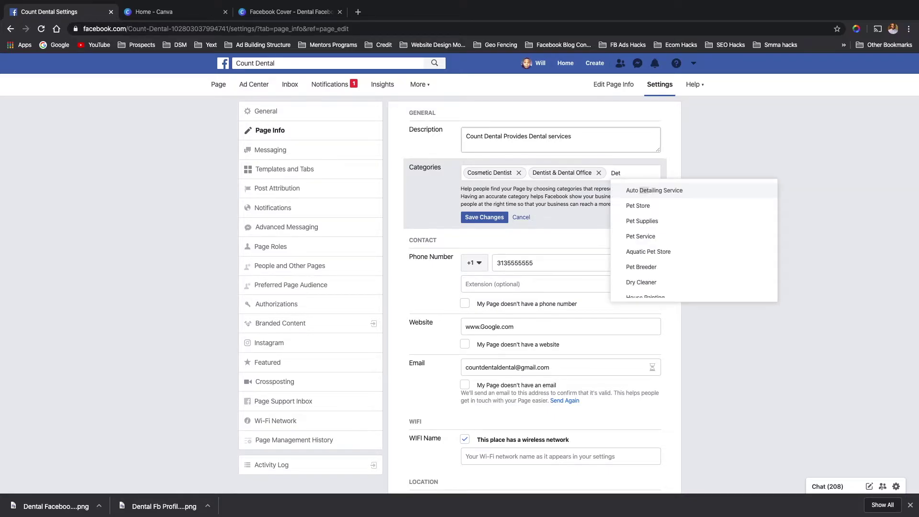
key("BackSpace")
type("nti")
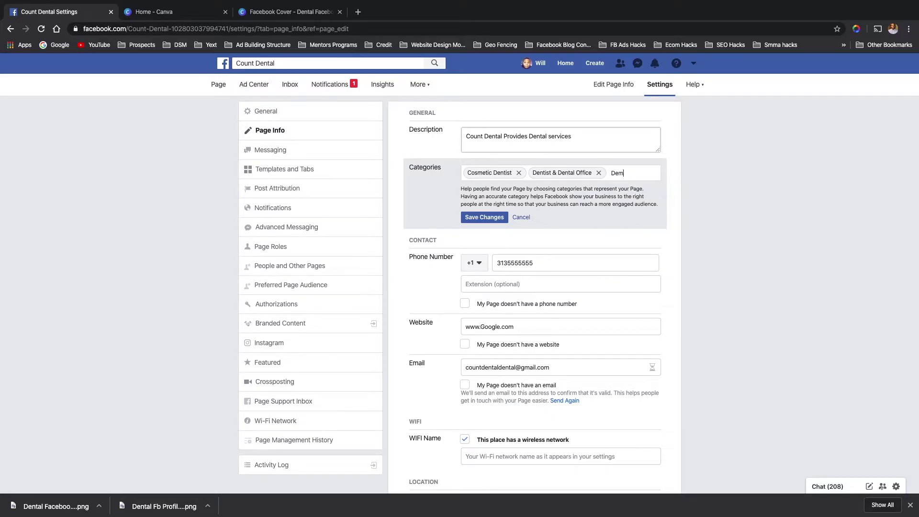
type("st")
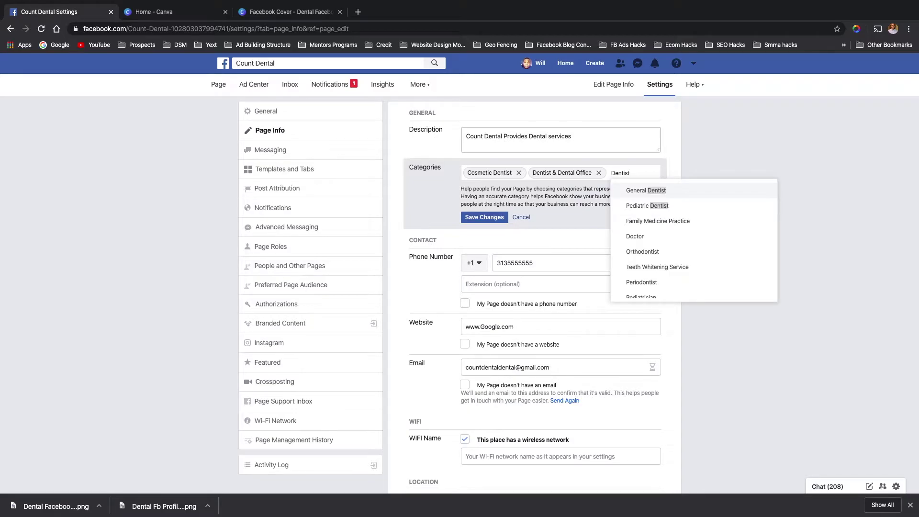
left_click(650, 205)
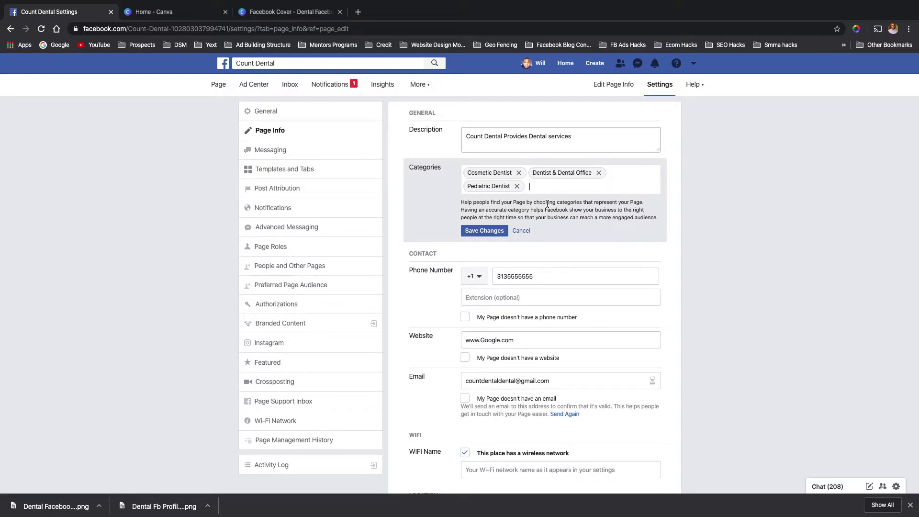
key("BackSpace")
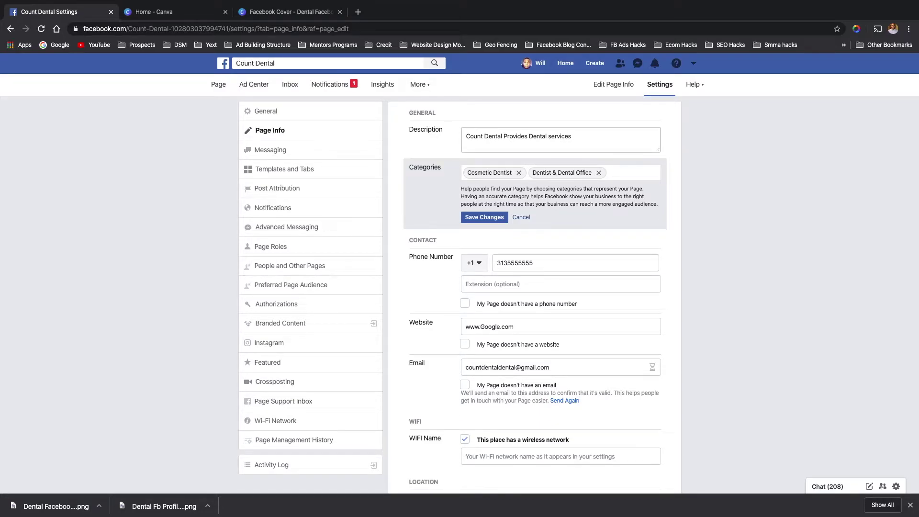
type("o")
key("BackSpace")
key("BackSpace")
- Add Orthodontist and Dentist & Dental Office alongside Cosmetic Dentist and save the categories
type("Dentist")
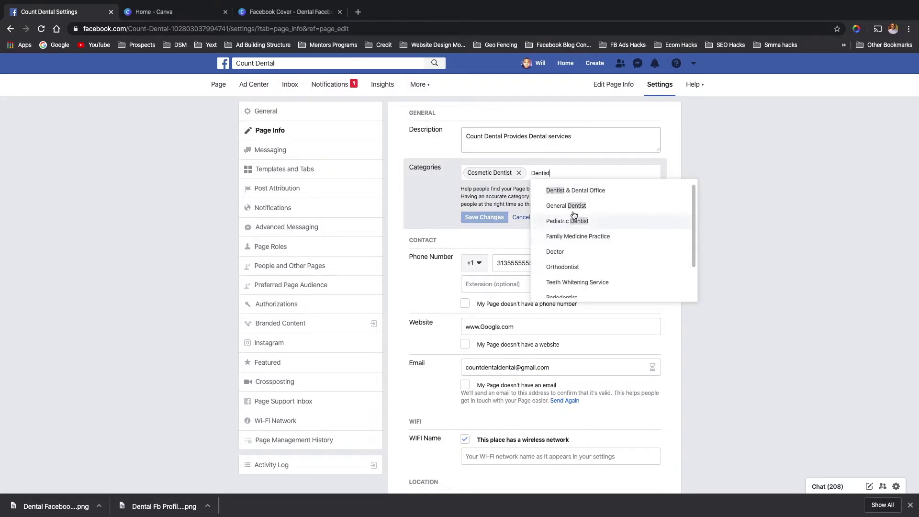
left_click(568, 266)
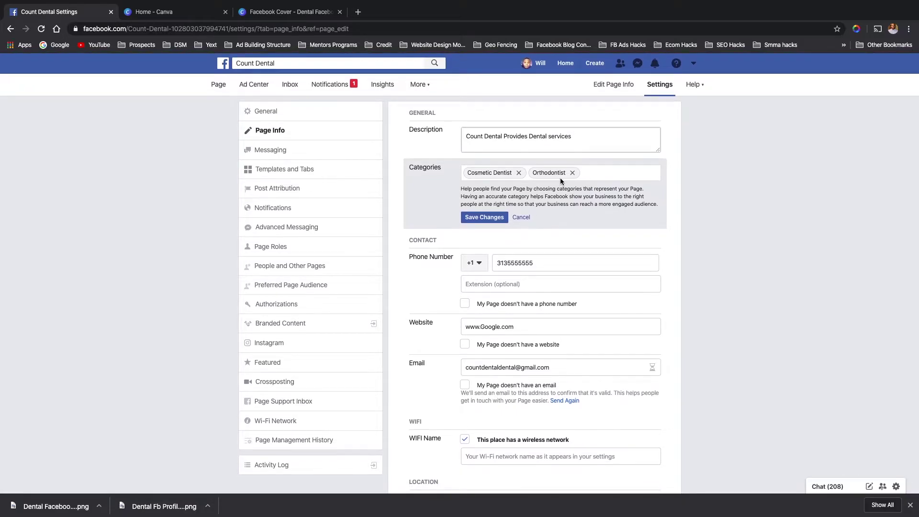
type("Dentist")
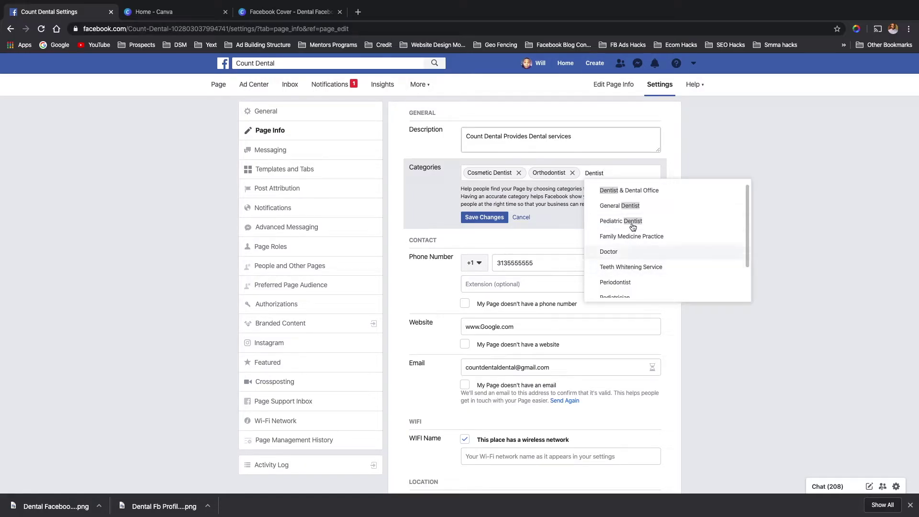
left_click(633, 192)
left_click(482, 233)
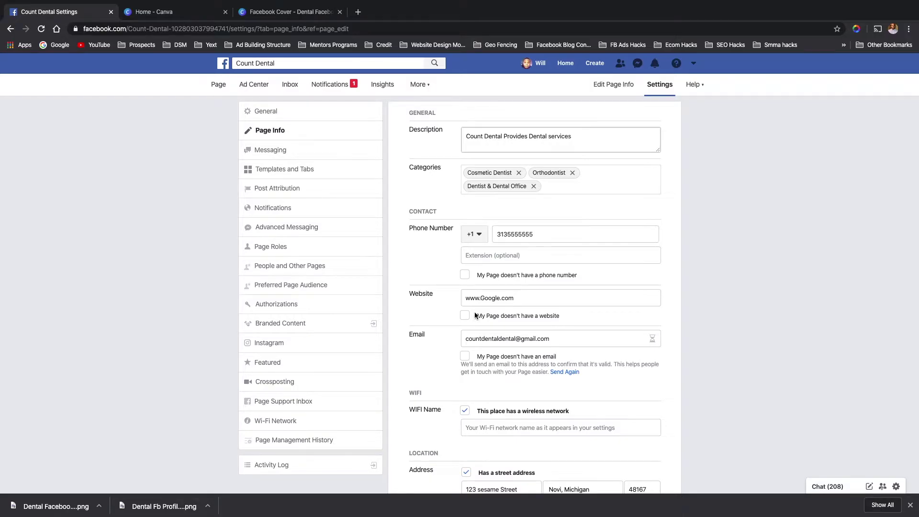
scroll(476, 316, "down", 1)
scroll(475, 311, "down", 2)
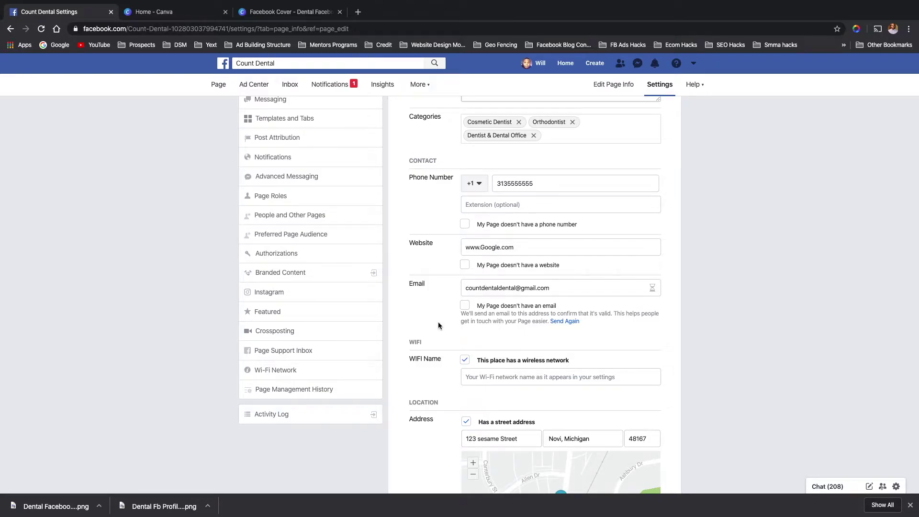
scroll(438, 321, "down", 3)
scroll(478, 268, "down", 5)
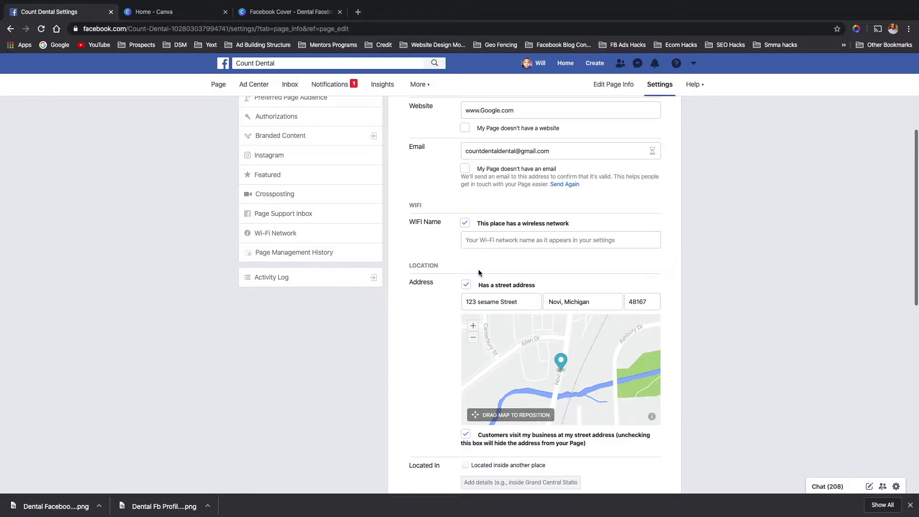
scroll(460, 223, "down", 1)
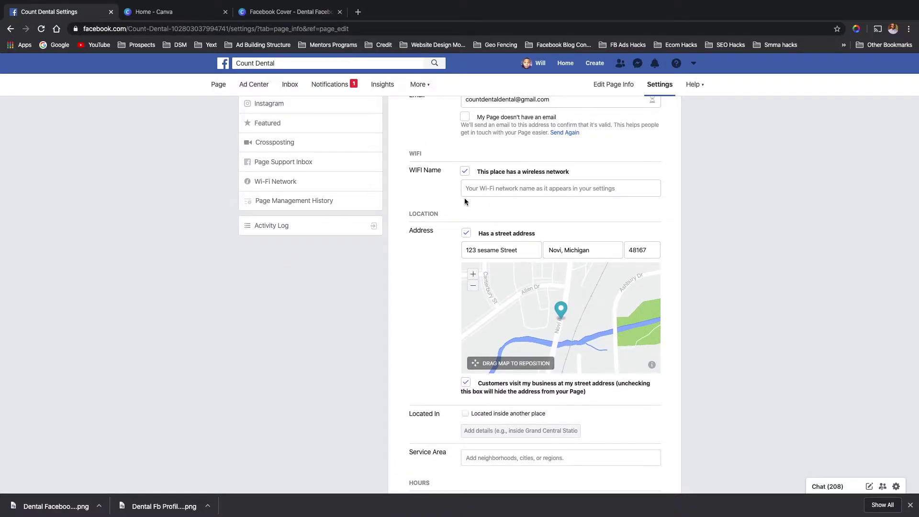
scroll(442, 210, "down", 2)
scroll(466, 165, "up", 1)
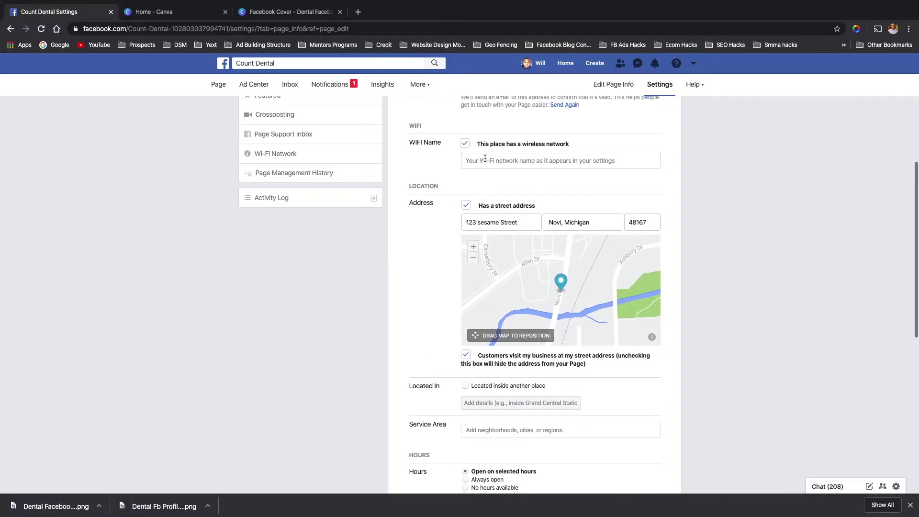
scroll(435, 213, "down", 5)
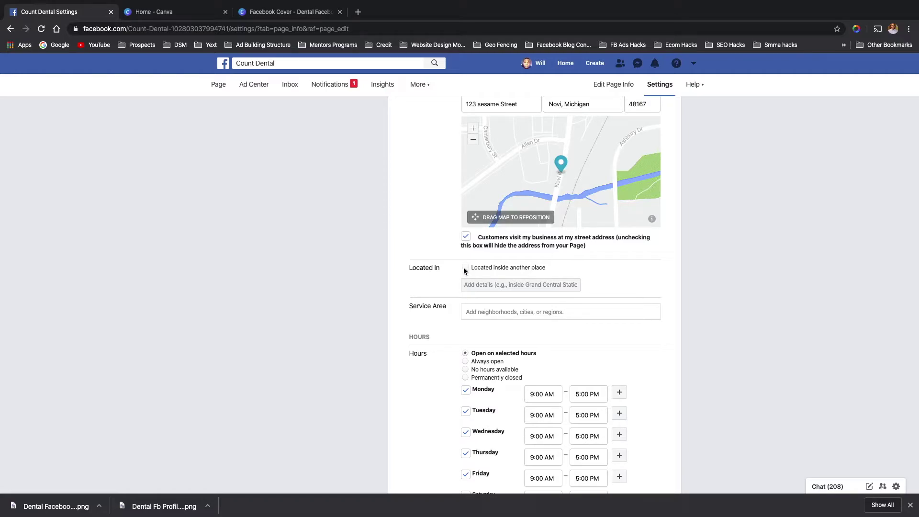
scroll(456, 301, "down", 2)
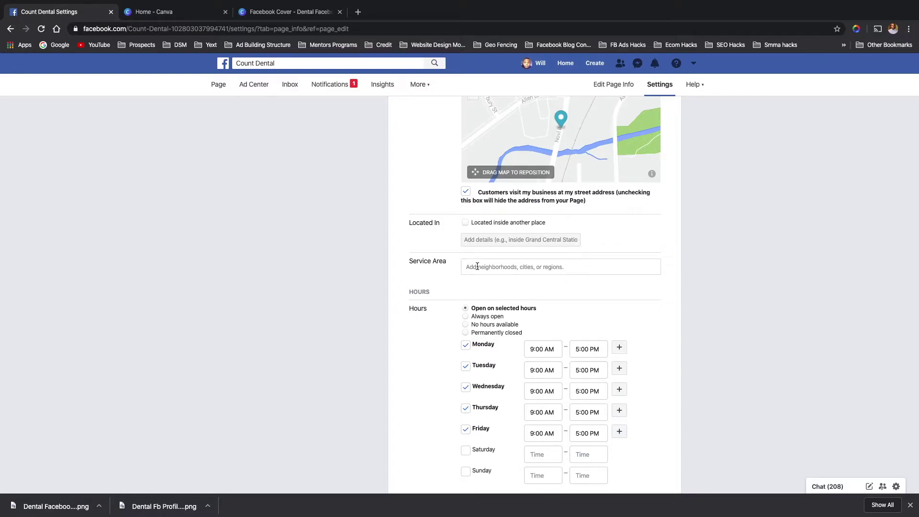
scroll(453, 280, "down", 3)
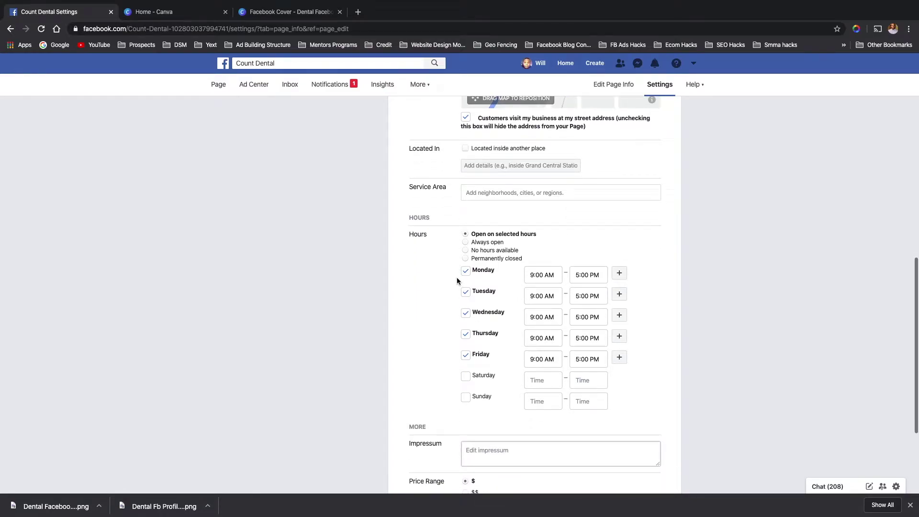
scroll(450, 225, "down", 3)
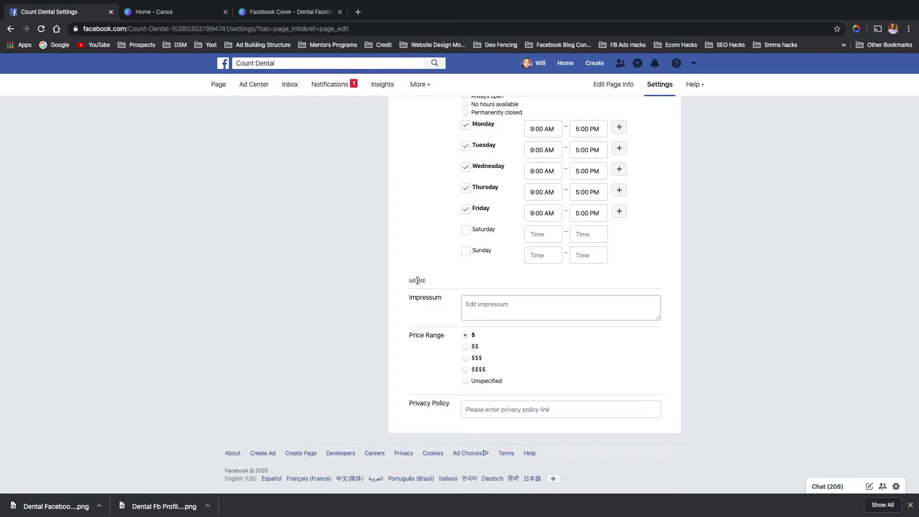
scroll(418, 279, "up", 7)
scroll(418, 280, "up", 6)
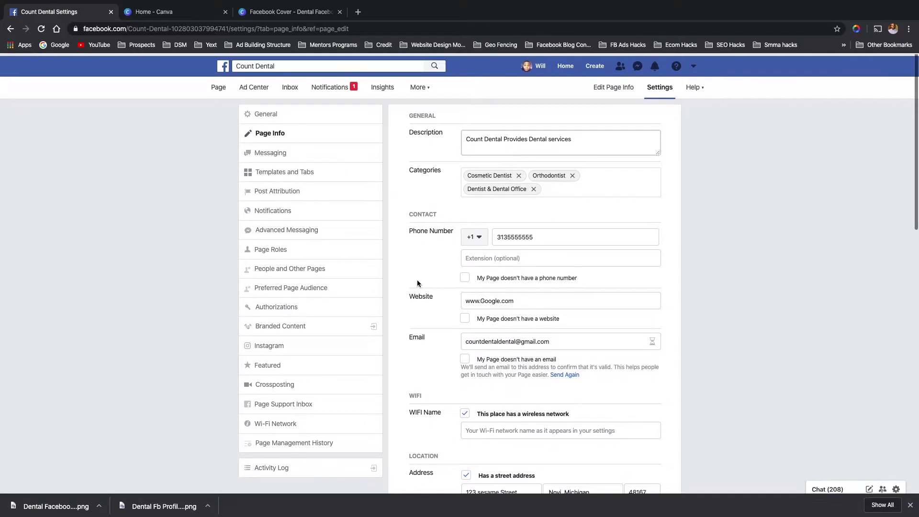
- In Messaging settings, switch 'Use the Return key to send messages' to Off
left_click(283, 154)
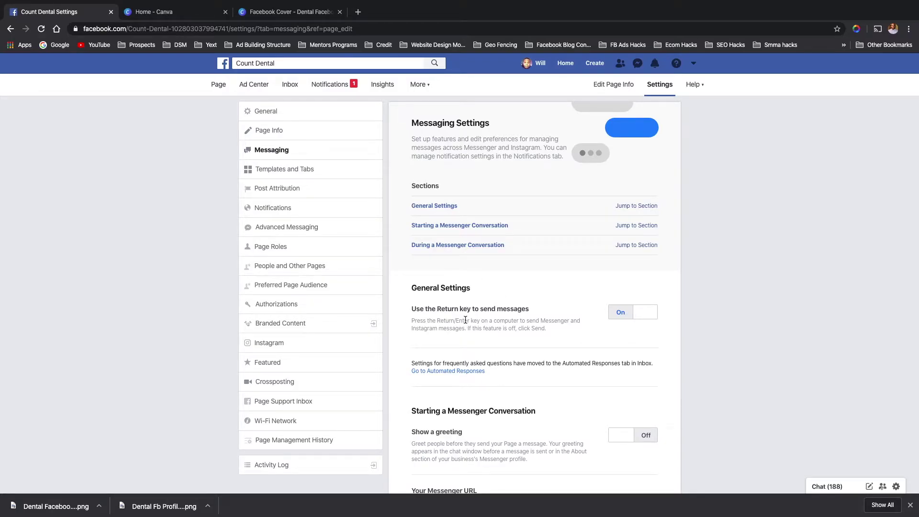
scroll(465, 319, "down", 1)
scroll(465, 320, "up", 1)
scroll(429, 296, "down", 1)
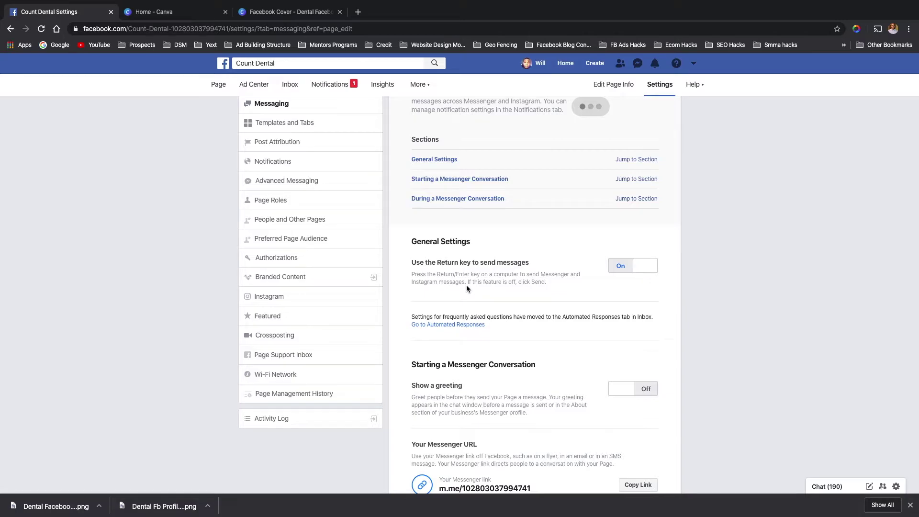
left_click(624, 275)
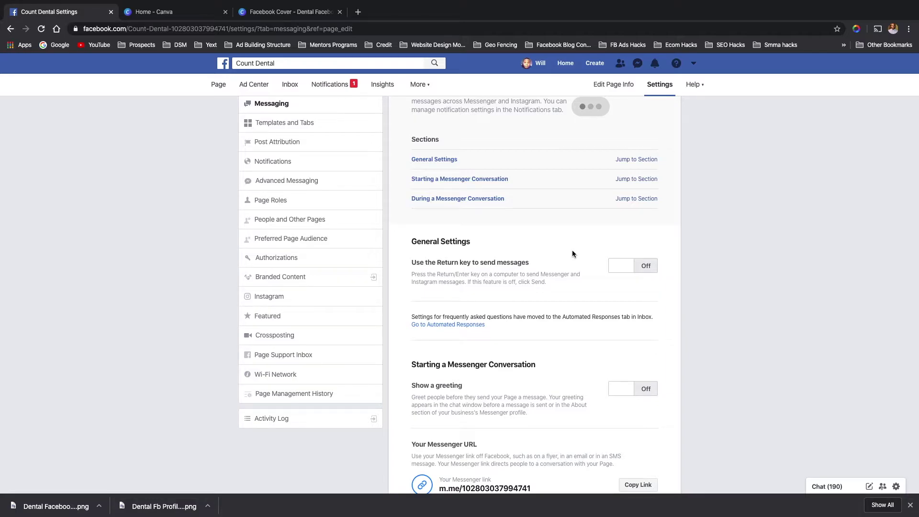
scroll(518, 311, "down", 1)
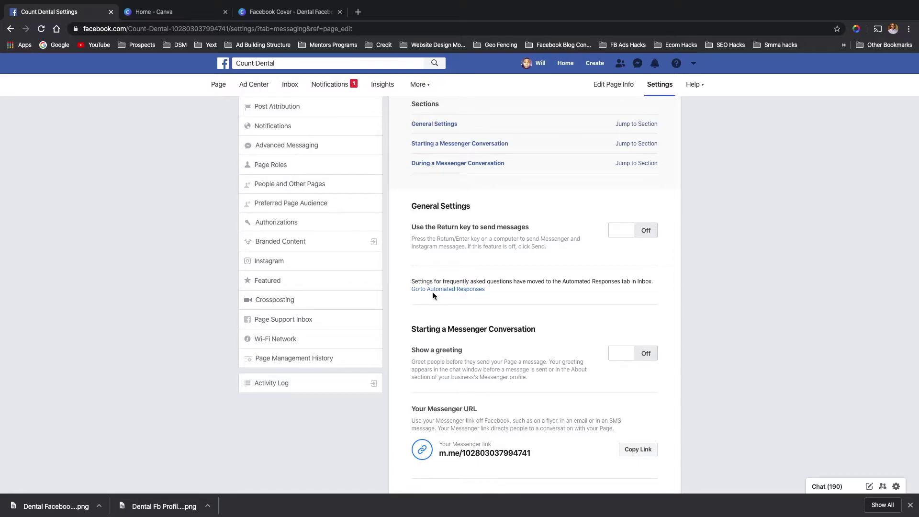
scroll(487, 357, "down", 1)
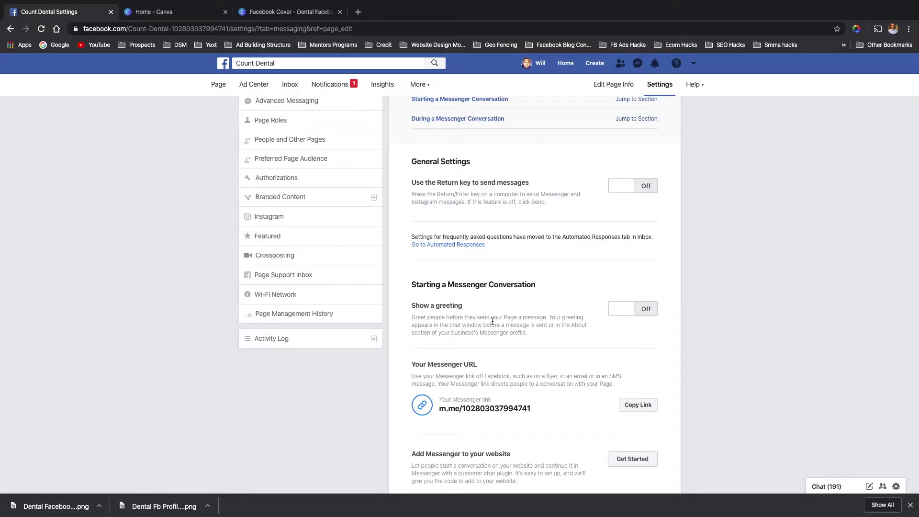
- Turn on Show a greeting for new Messenger conversations and review the greeting text
left_click(624, 314)
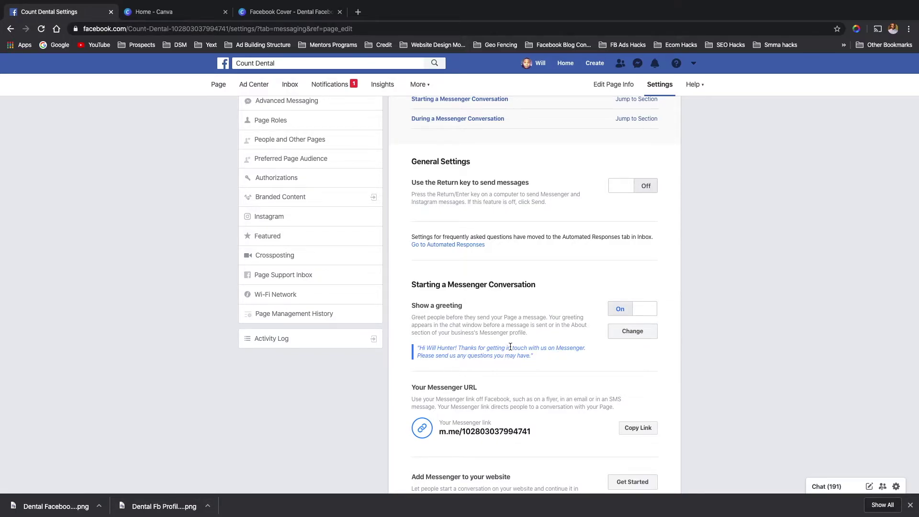
scroll(510, 346, "down", 2)
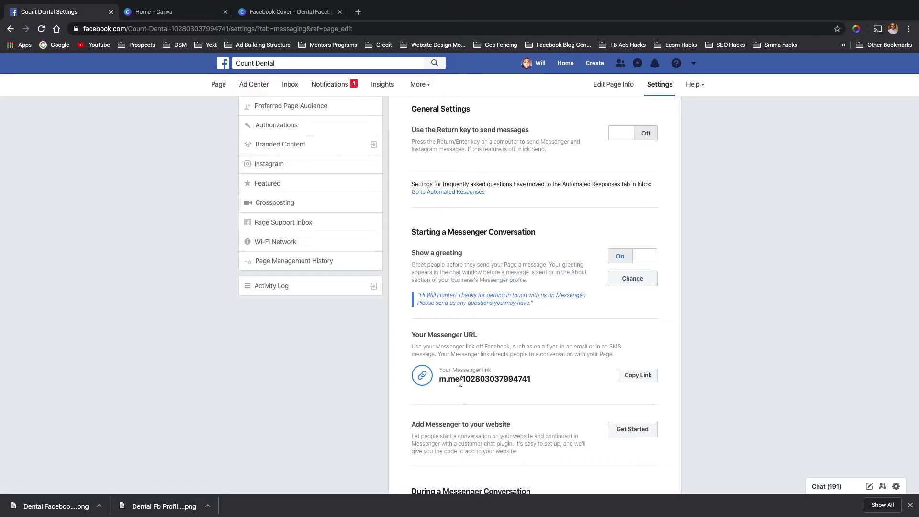
scroll(460, 383, "down", 1)
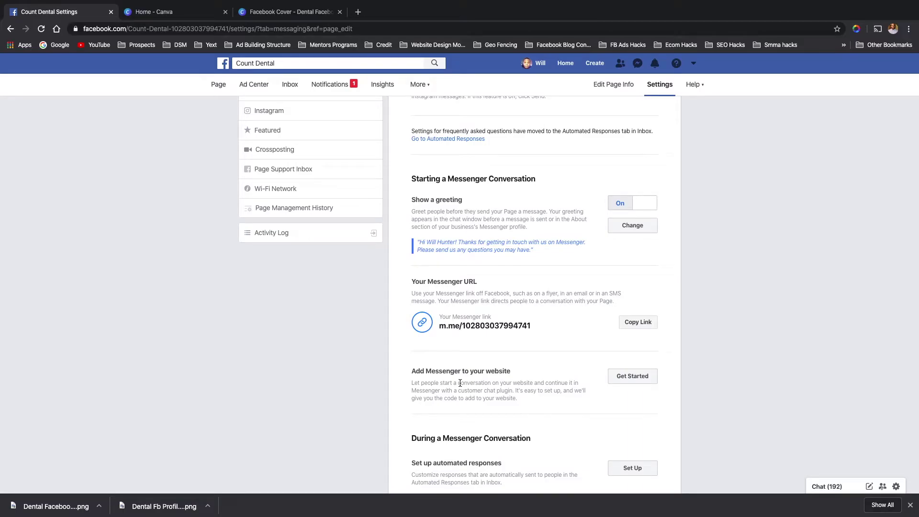
scroll(460, 383, "down", 1)
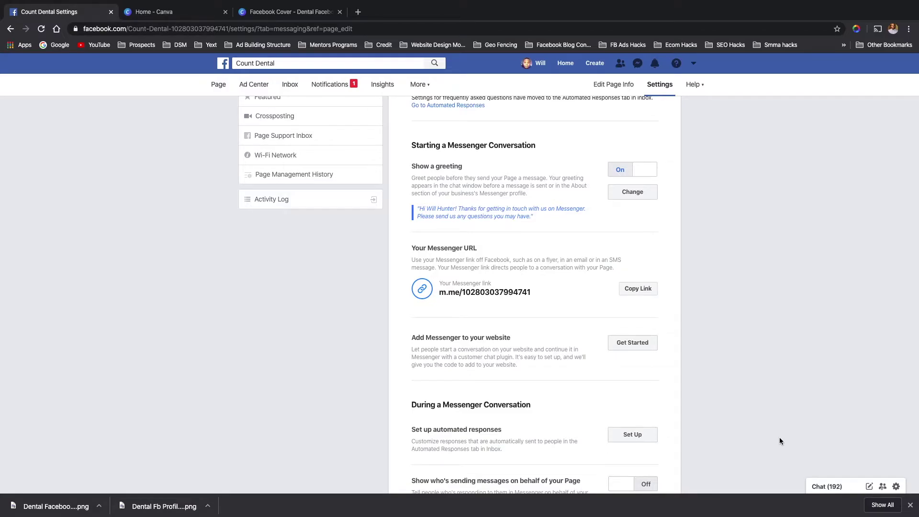
scroll(422, 380, "down", 3)
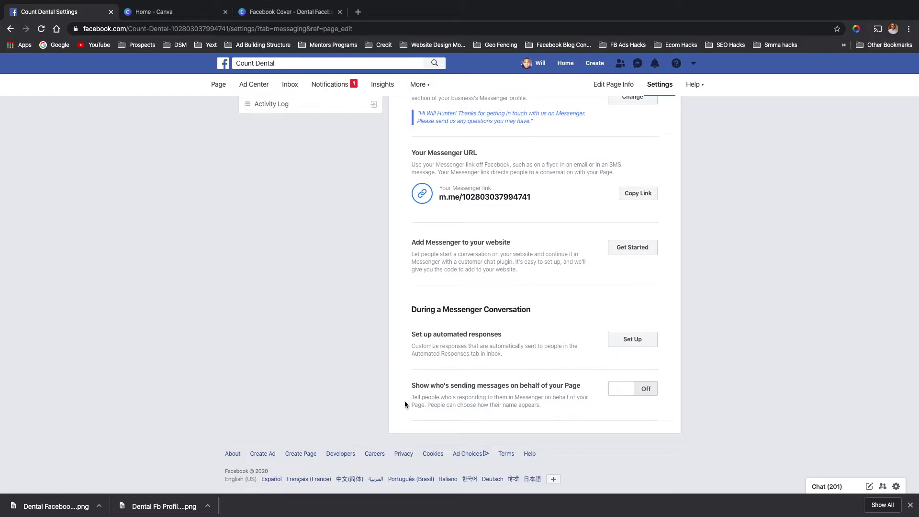
scroll(389, 330, "up", 1)
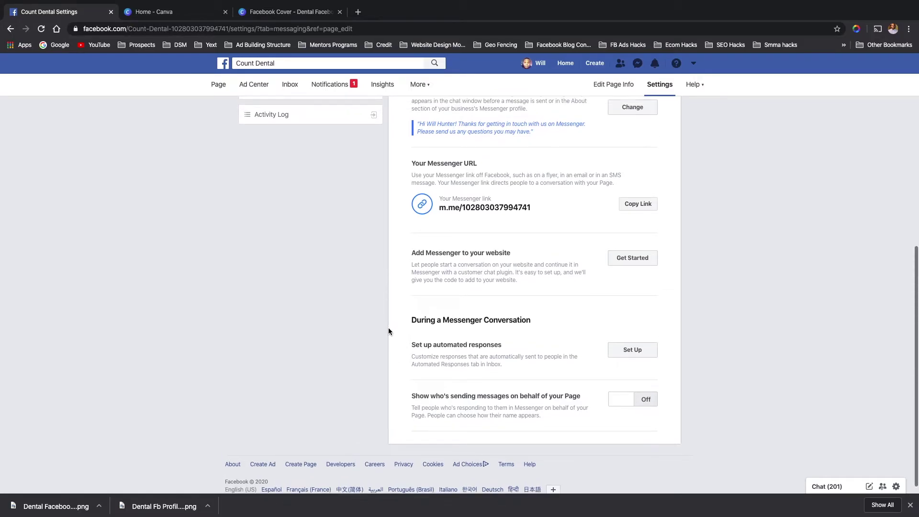
scroll(388, 330, "up", 1)
scroll(389, 330, "up", 3)
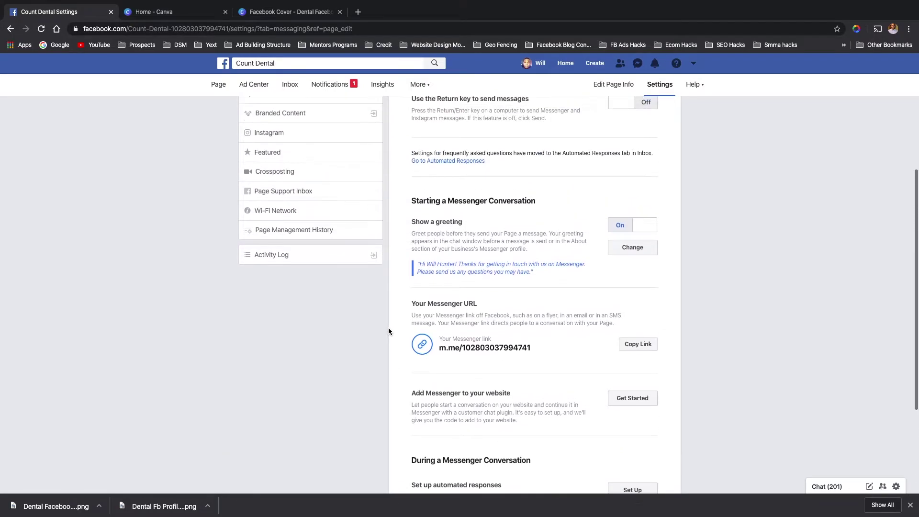
scroll(389, 330, "up", 5)
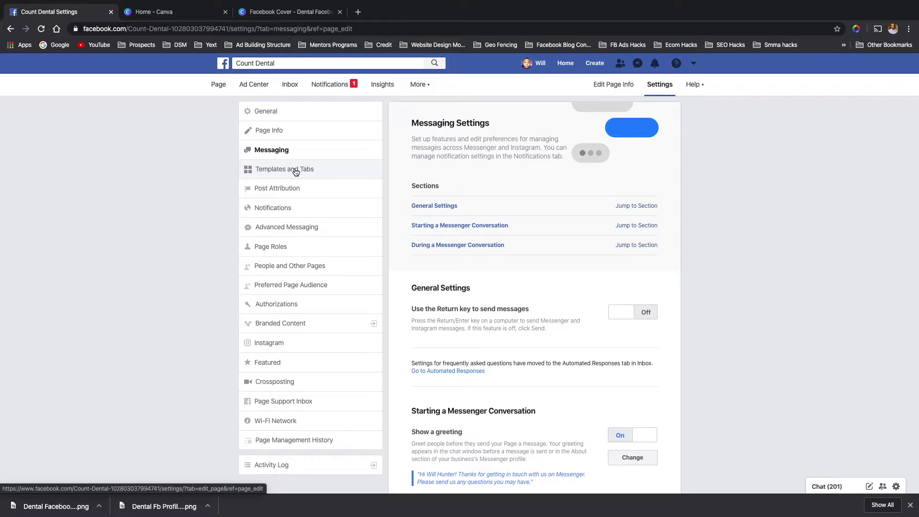
- Go to Templates and Tabs and edit the current Services template
left_click(295, 173)
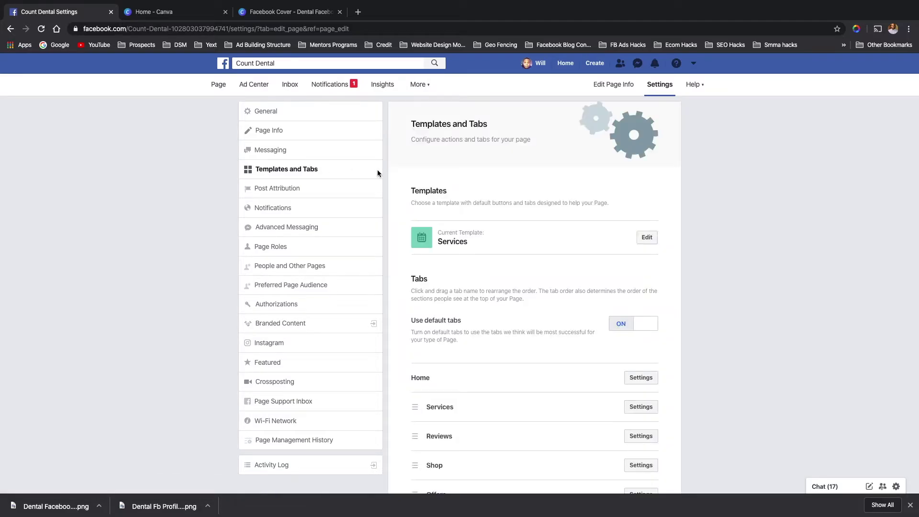
left_click(647, 238)
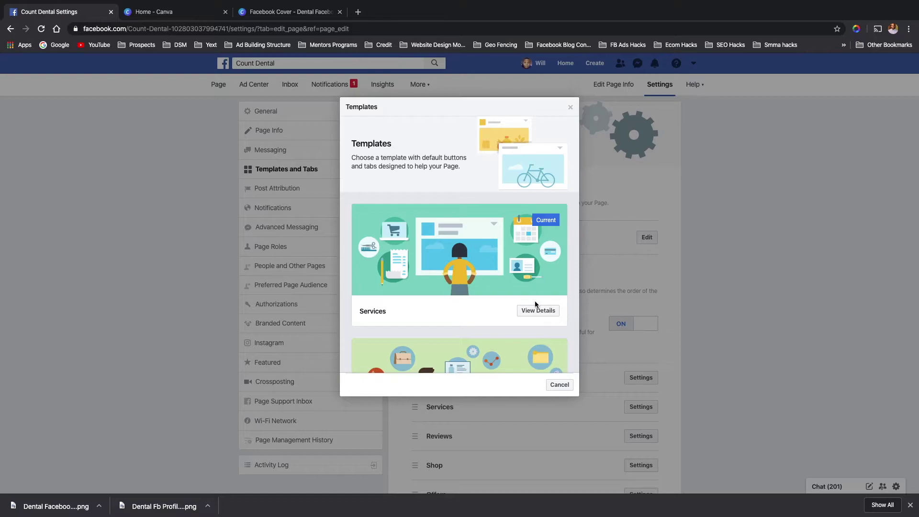
scroll(490, 291, "down", 3)
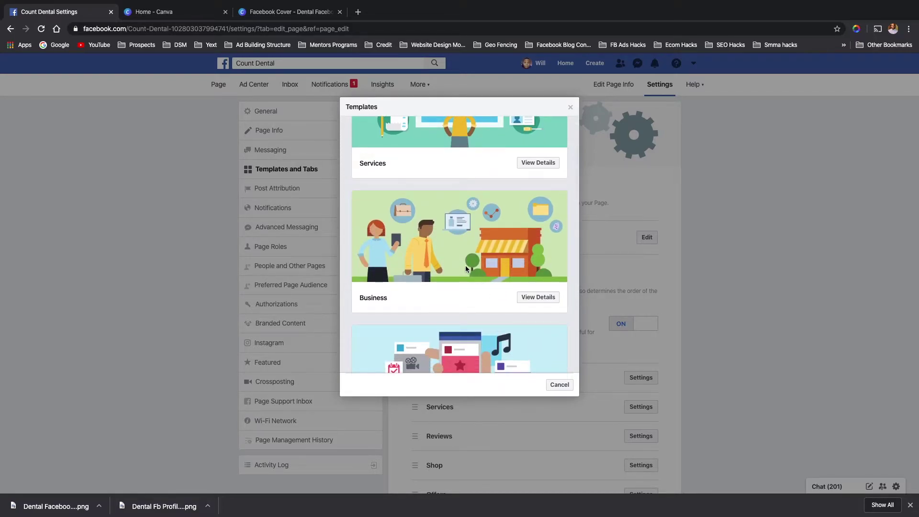
scroll(466, 269, "down", 1)
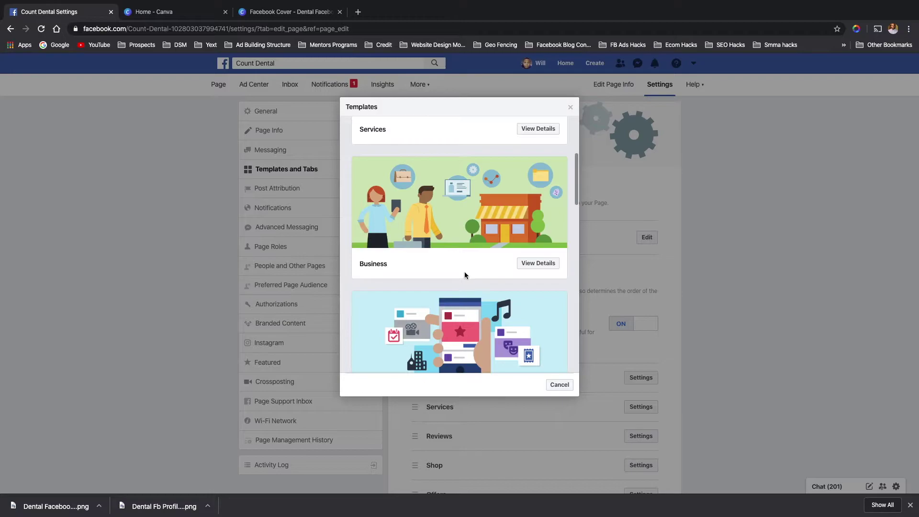
scroll(442, 225, "down", 2)
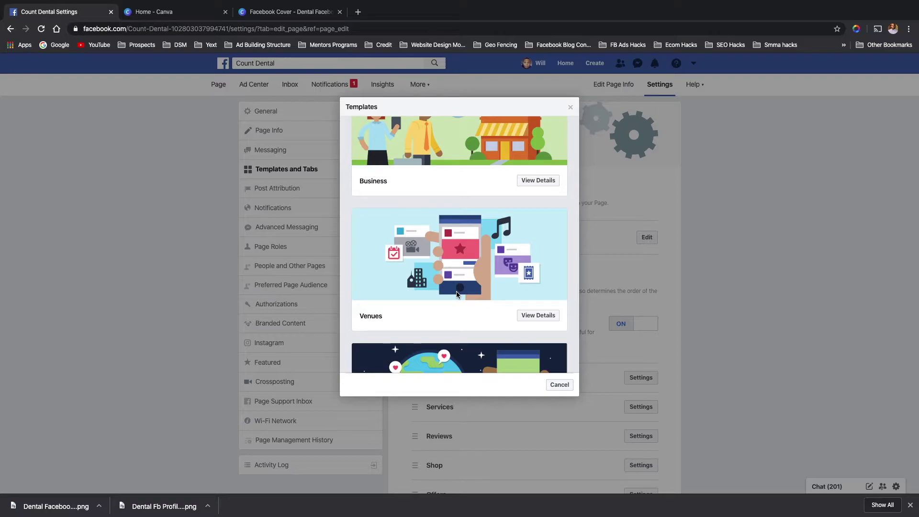
scroll(457, 294, "down", 1)
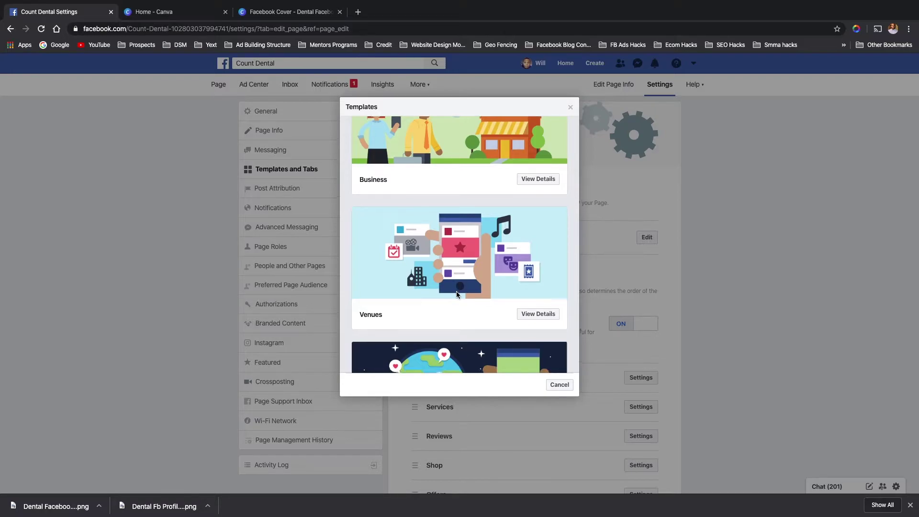
scroll(457, 294, "down", 2)
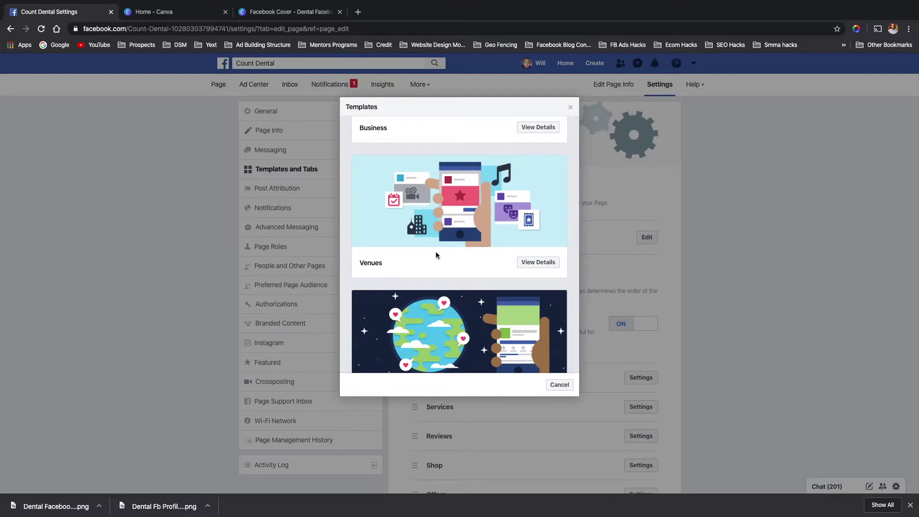
scroll(436, 254, "down", 2)
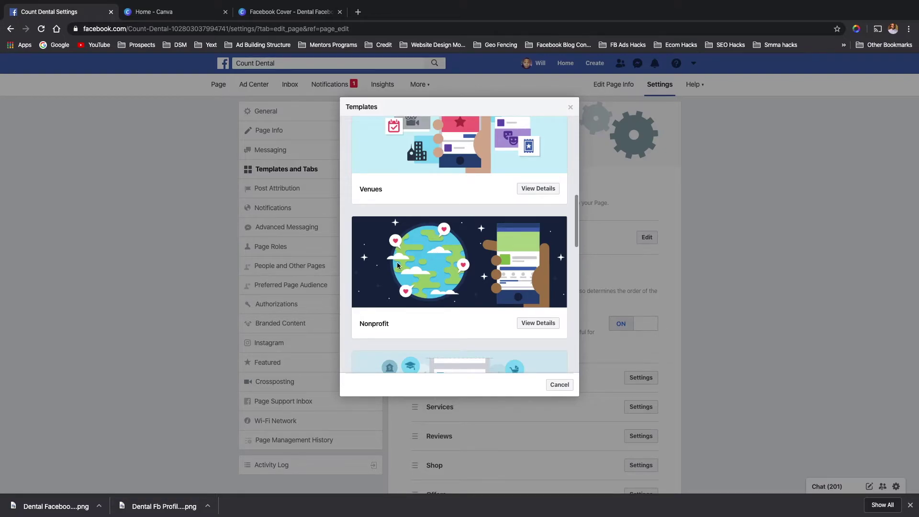
scroll(414, 285, "down", 4)
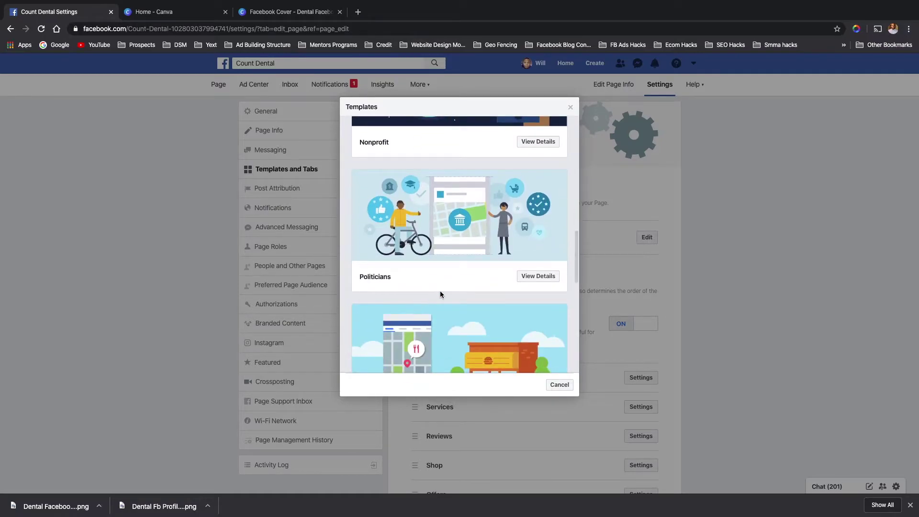
scroll(448, 294, "down", 1)
scroll(448, 297, "up", 1)
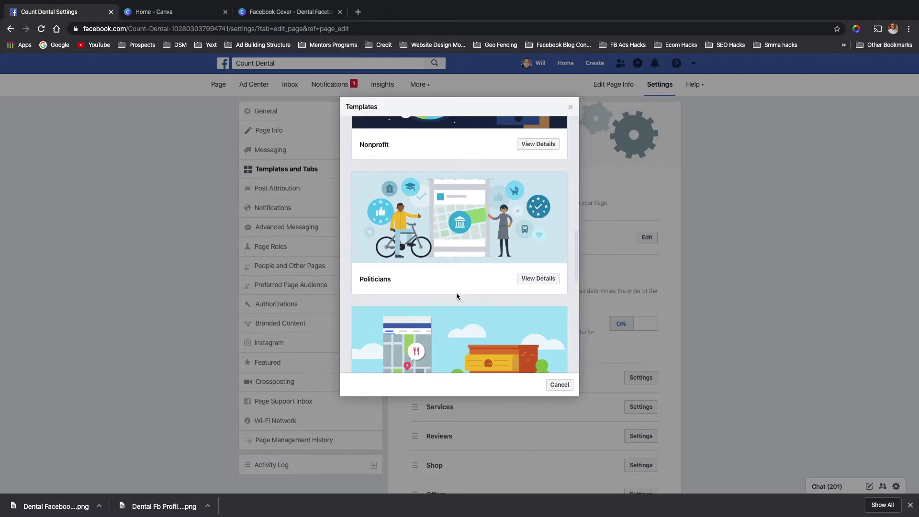
scroll(456, 296, "down", 3)
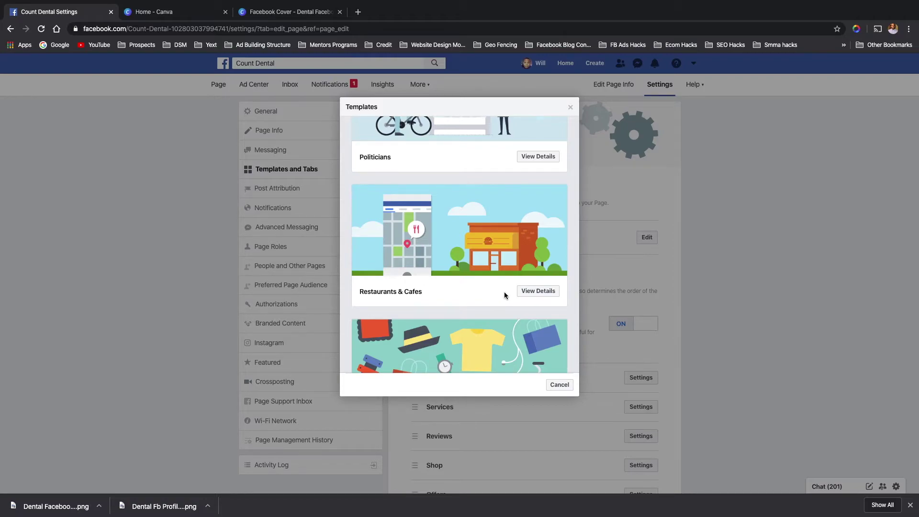
scroll(498, 298, "down", 3)
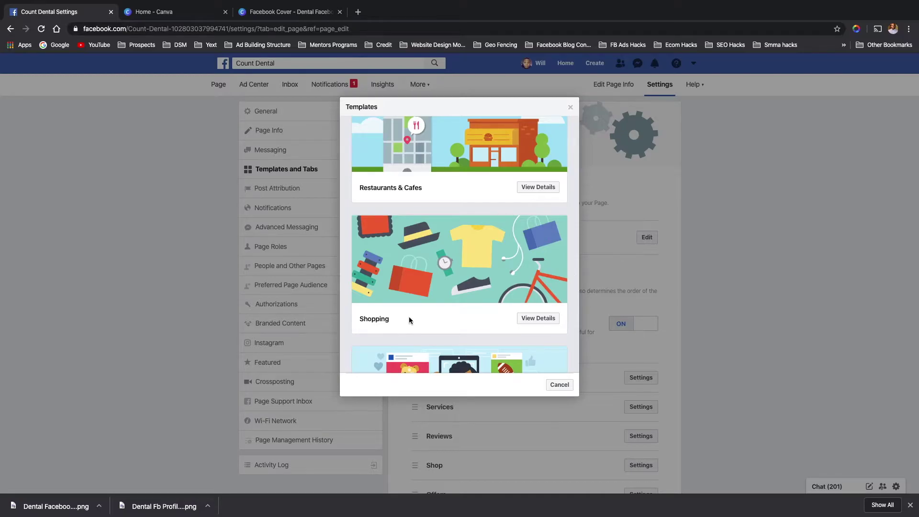
scroll(429, 327, "down", 3)
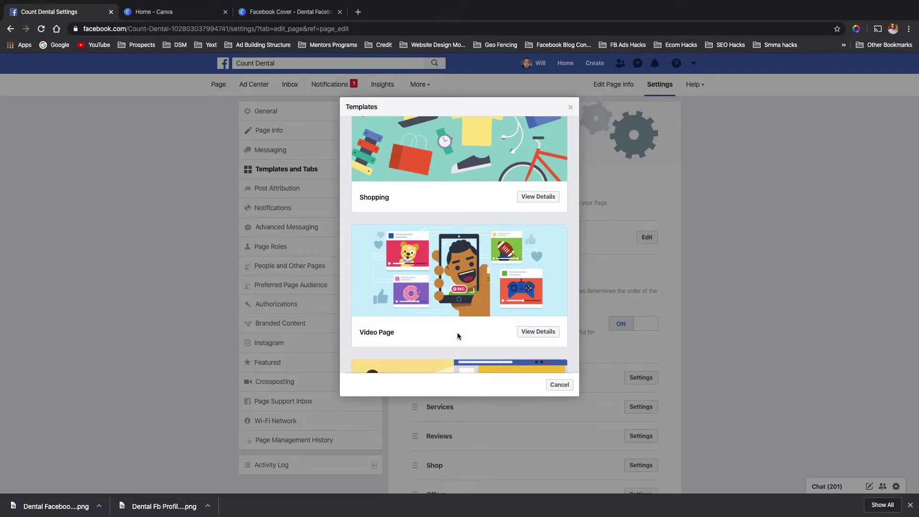
scroll(458, 332, "down", 1)
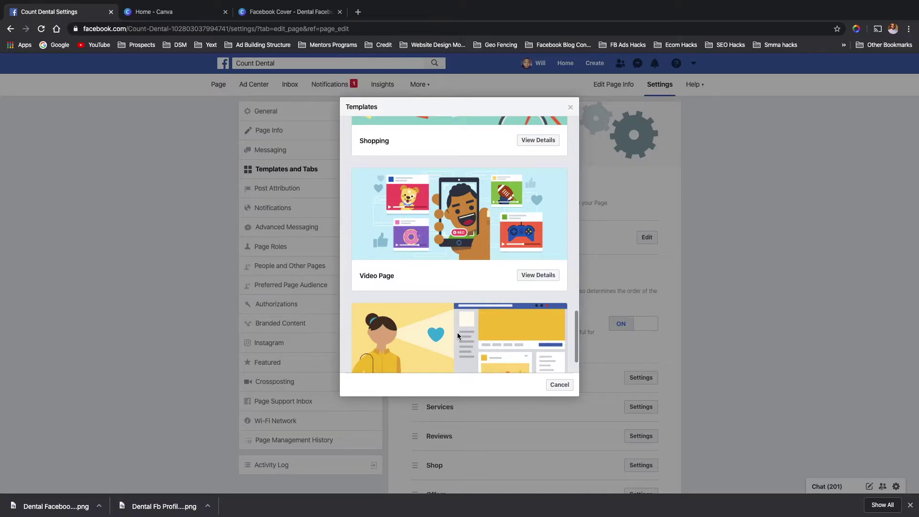
scroll(457, 334, "down", 1)
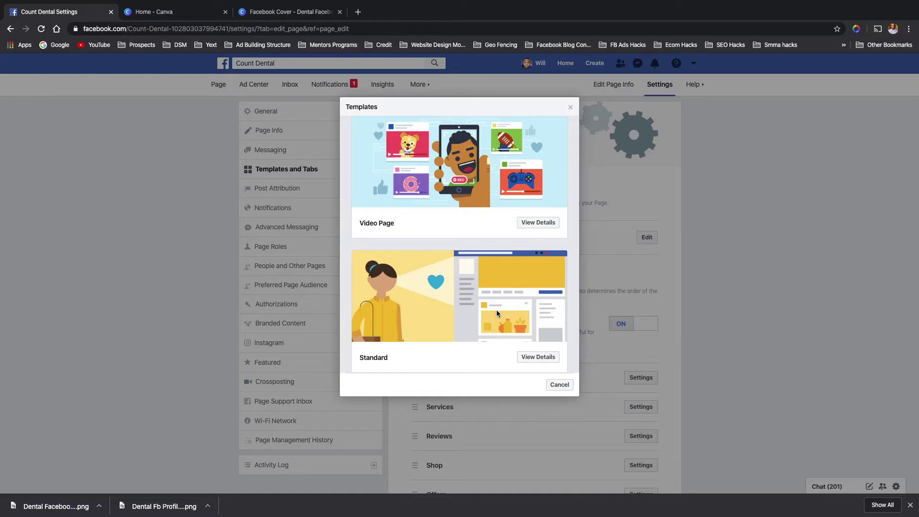
scroll(499, 254, "up", 15)
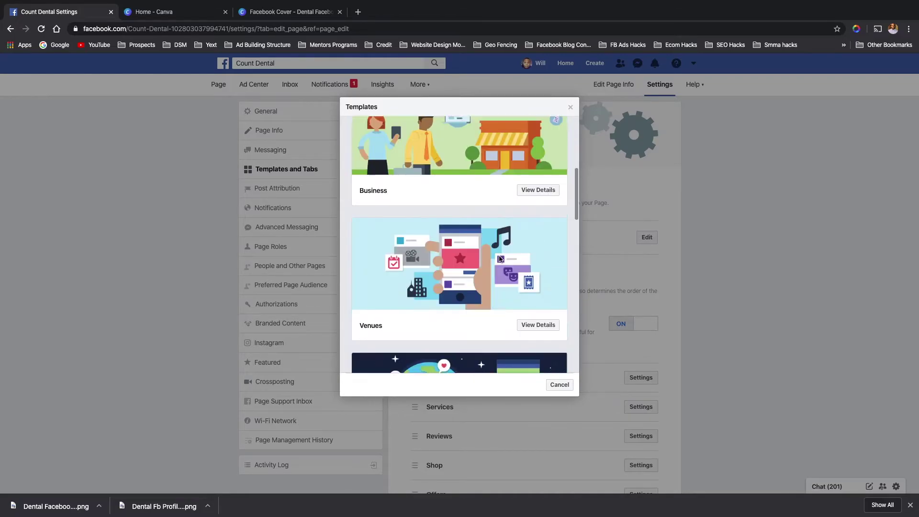
scroll(508, 271, "up", 2)
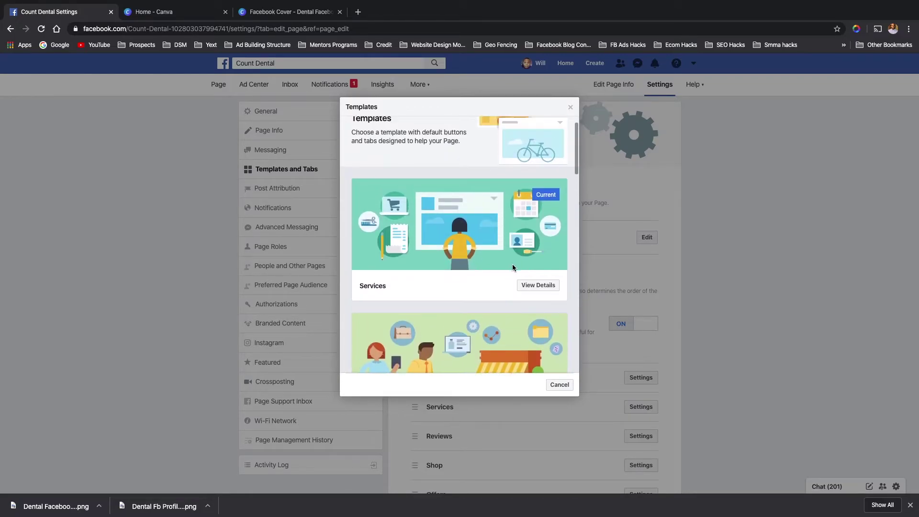
- View the Services template's details and scroll its tabs from Home, Services, Reviews through Community
left_click(535, 282)
scroll(415, 317, "down", 10)
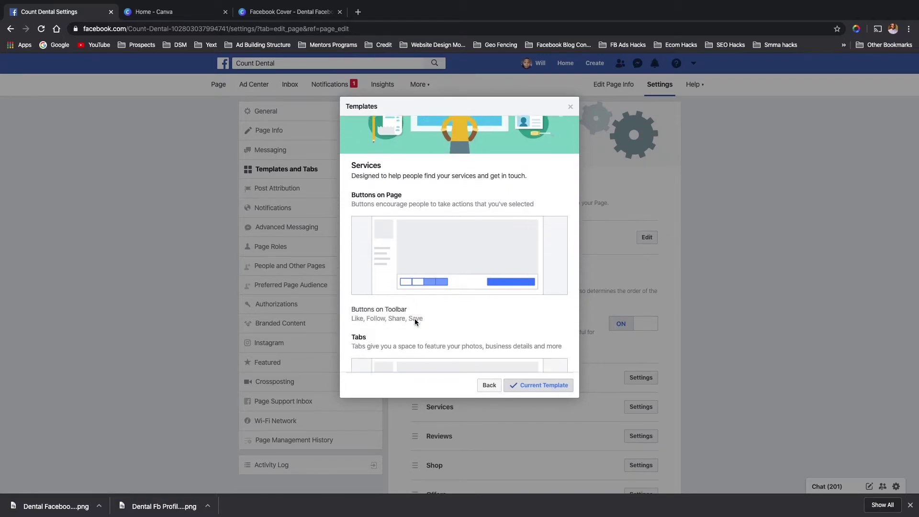
scroll(414, 318, "down", 1)
scroll(414, 318, "up", 5)
scroll(412, 304, "down", 1)
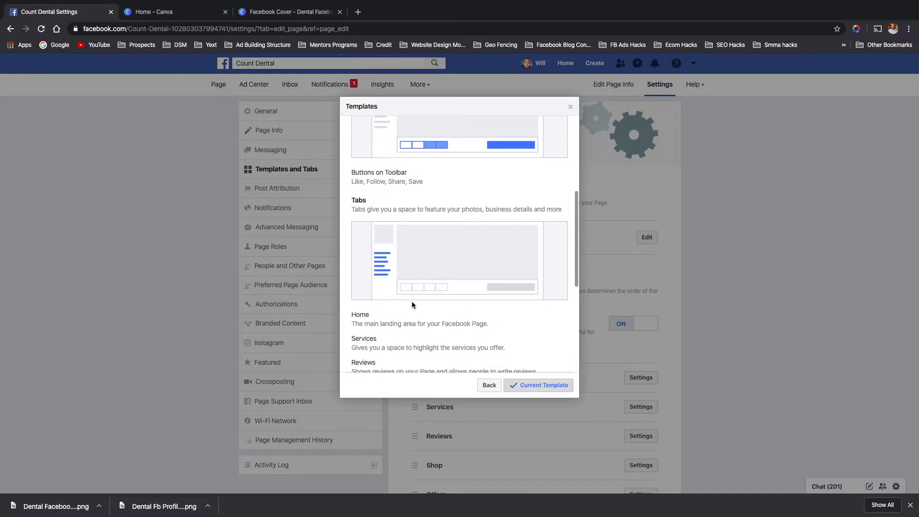
scroll(408, 186, "up", 4)
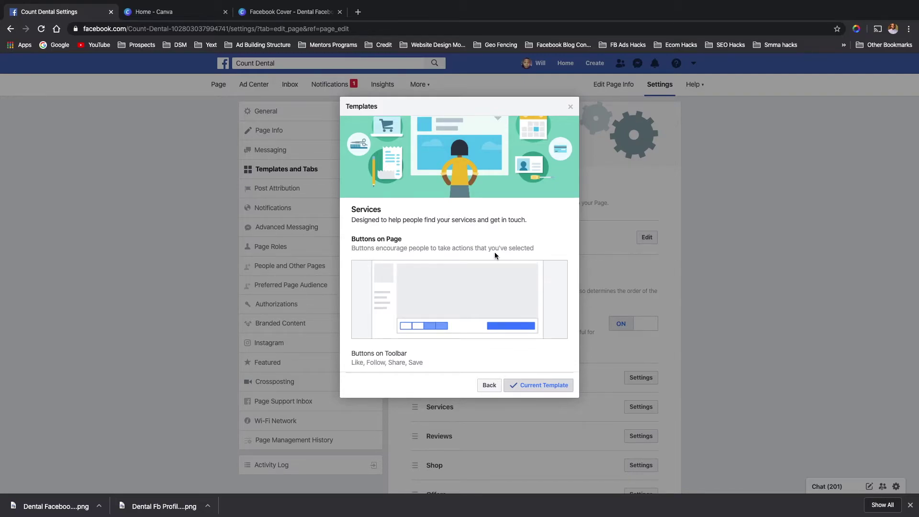
scroll(400, 268, "down", 2)
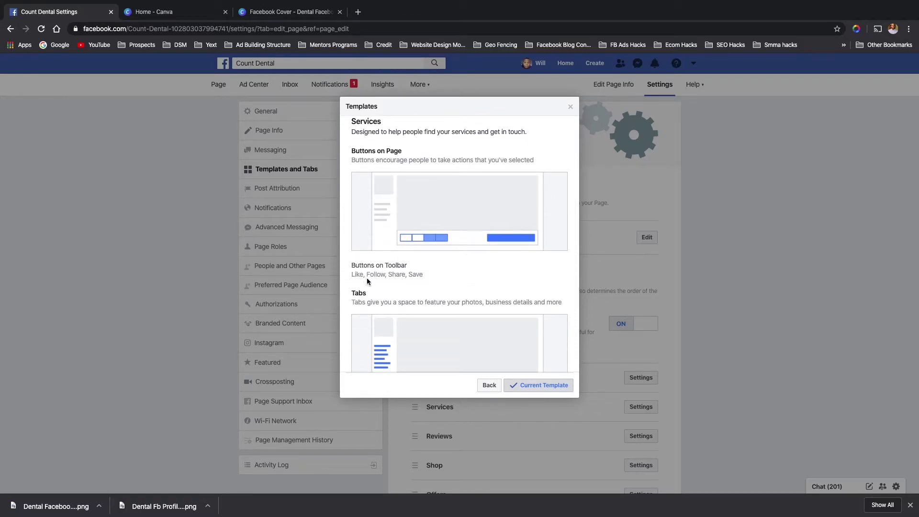
scroll(395, 283, "down", 1)
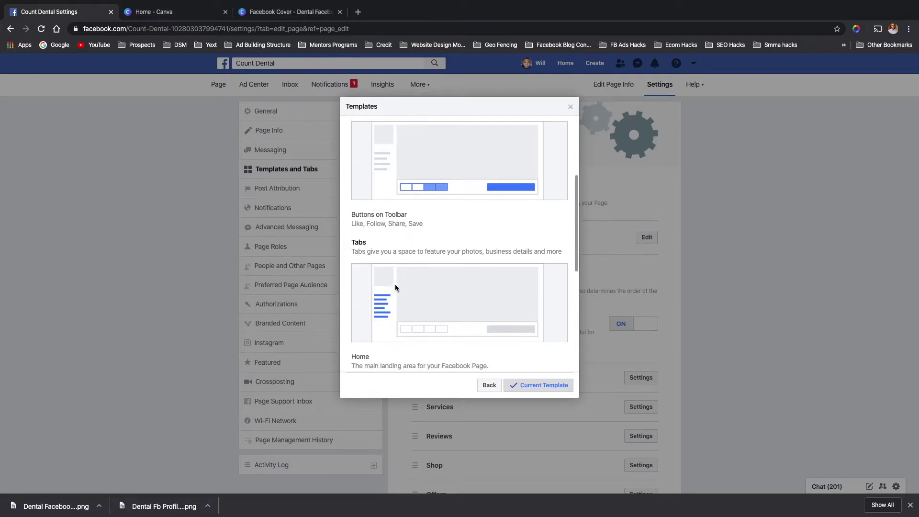
scroll(366, 254, "down", 1)
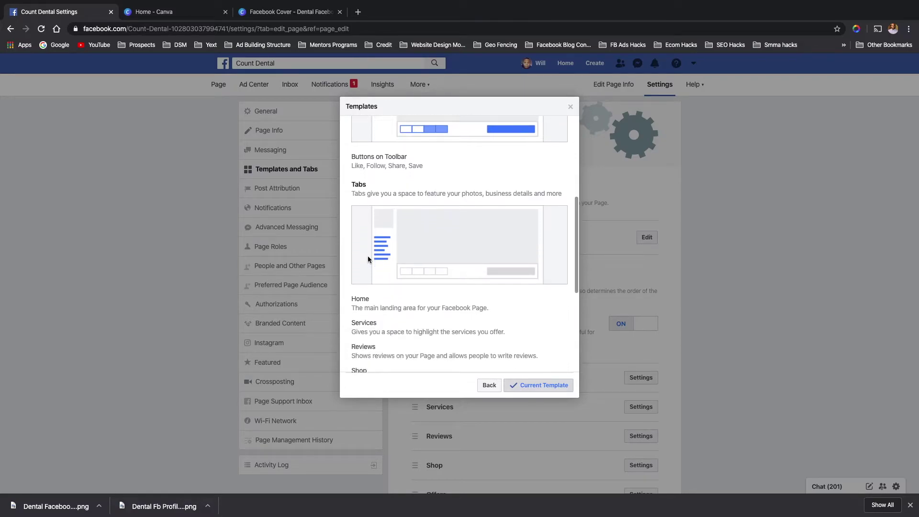
scroll(367, 314, "down", 1)
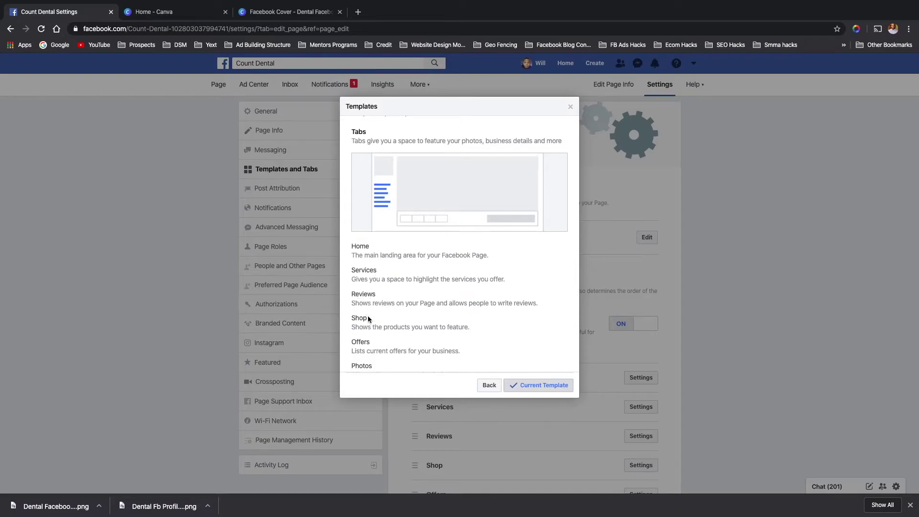
scroll(378, 316, "down", 3)
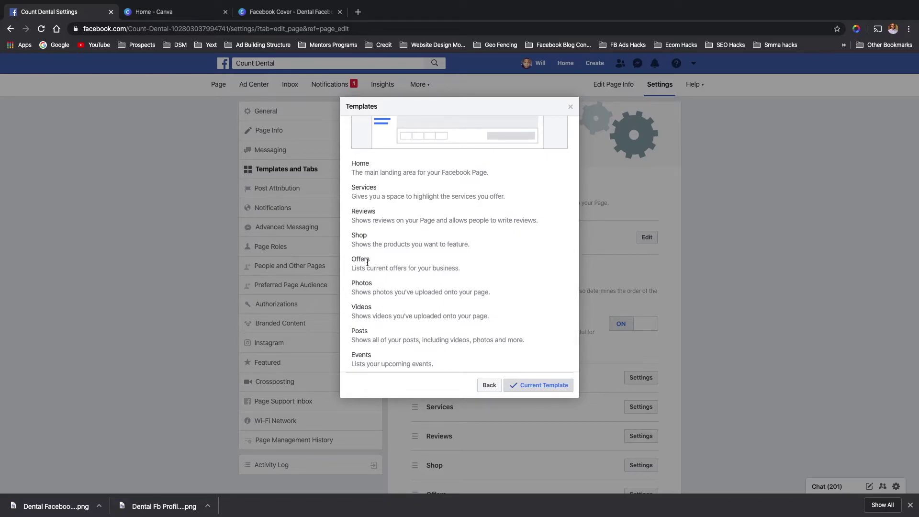
scroll(369, 291, "down", 1)
scroll(369, 292, "down", 2)
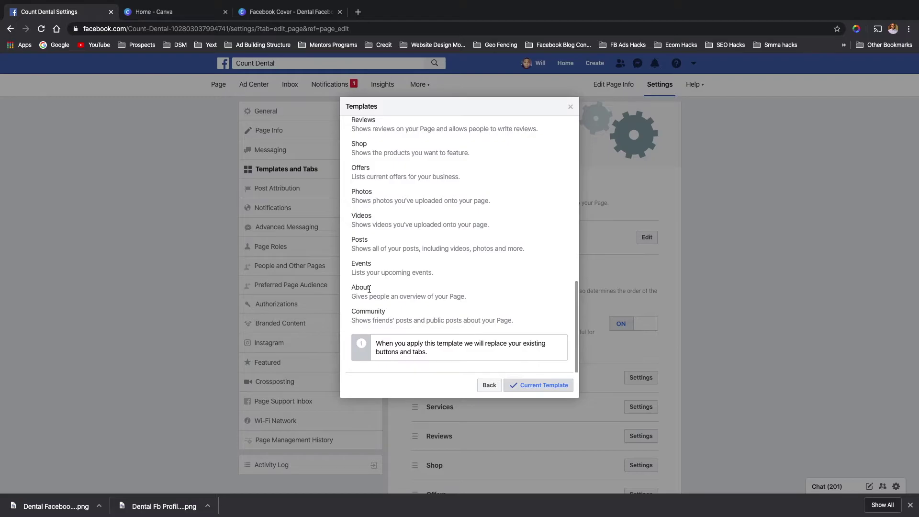
scroll(395, 280, "up", 5)
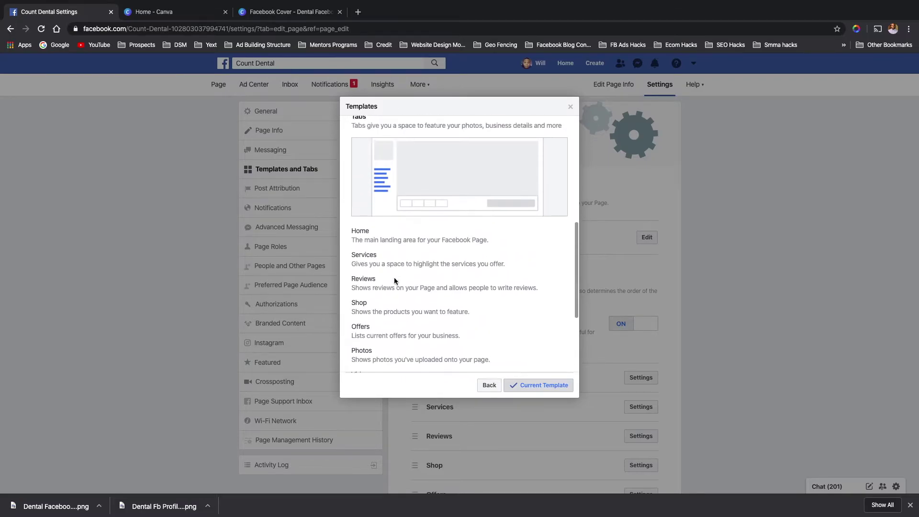
scroll(406, 265, "up", 10)
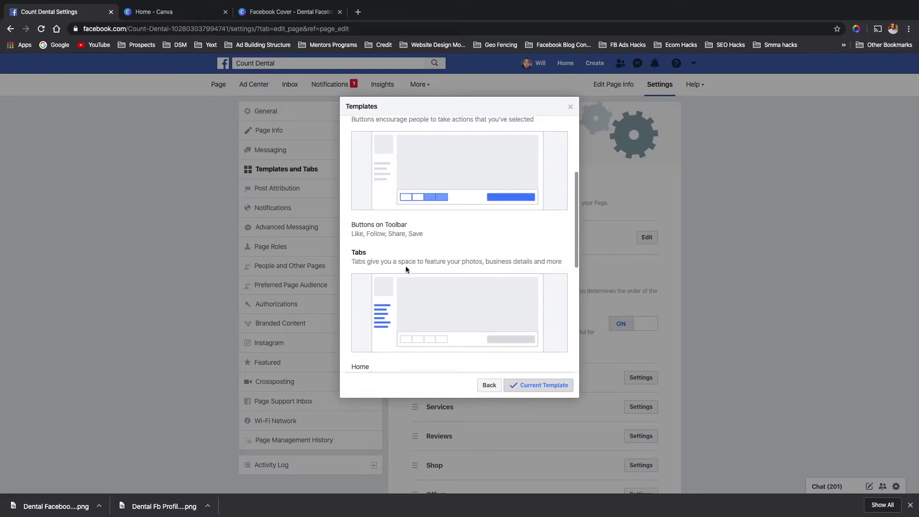
scroll(406, 267, "down", 10)
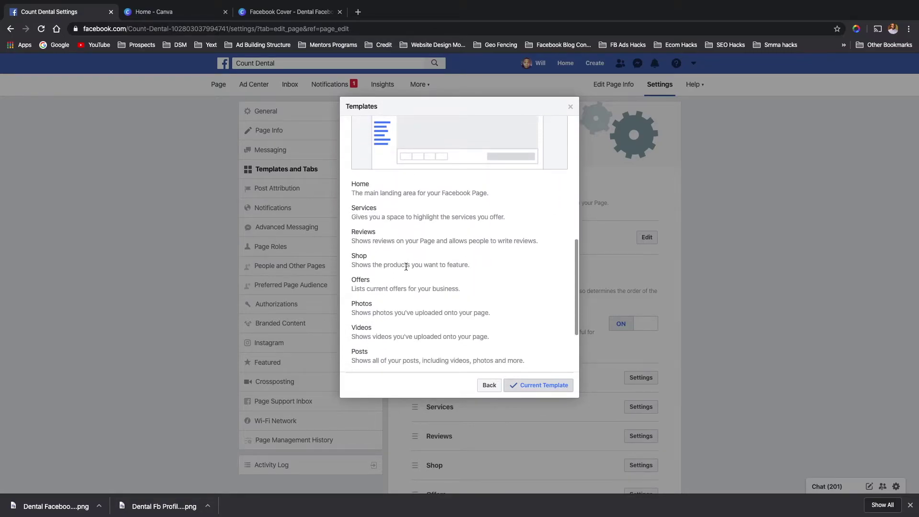
scroll(406, 266, "down", 3)
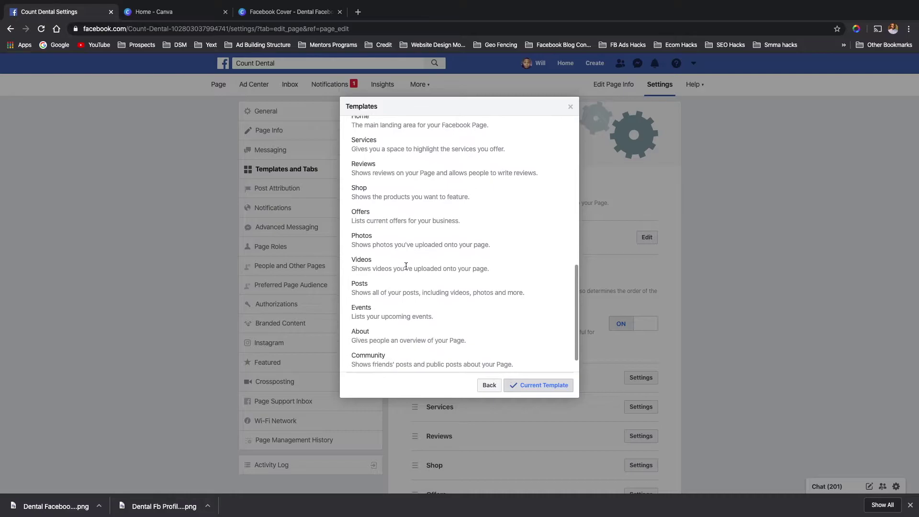
scroll(406, 268, "down", 1)
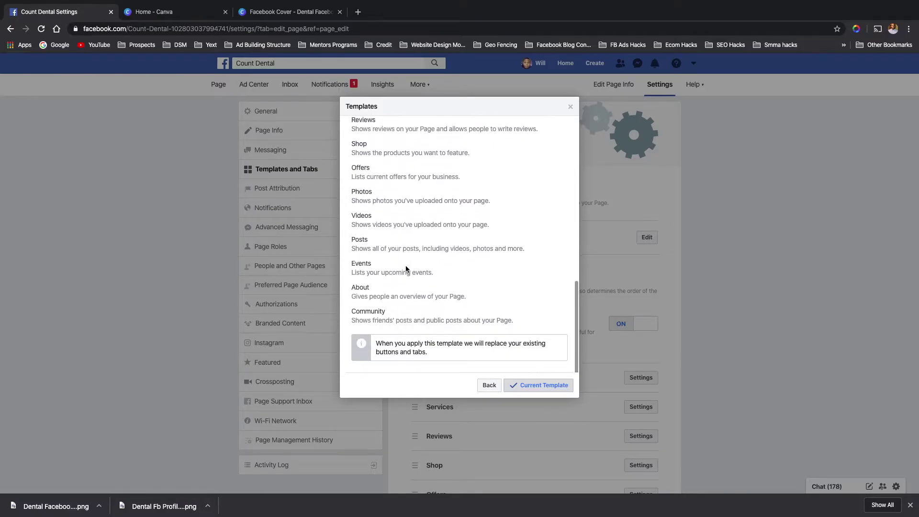
- Return to the template list and review the Business template's buttons and tabs
left_click(497, 390)
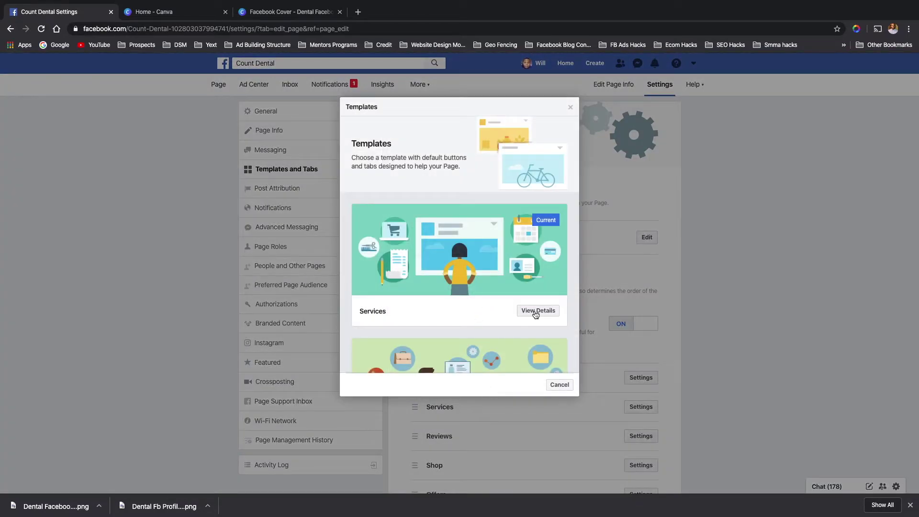
scroll(536, 309, "down", 3)
left_click(539, 304)
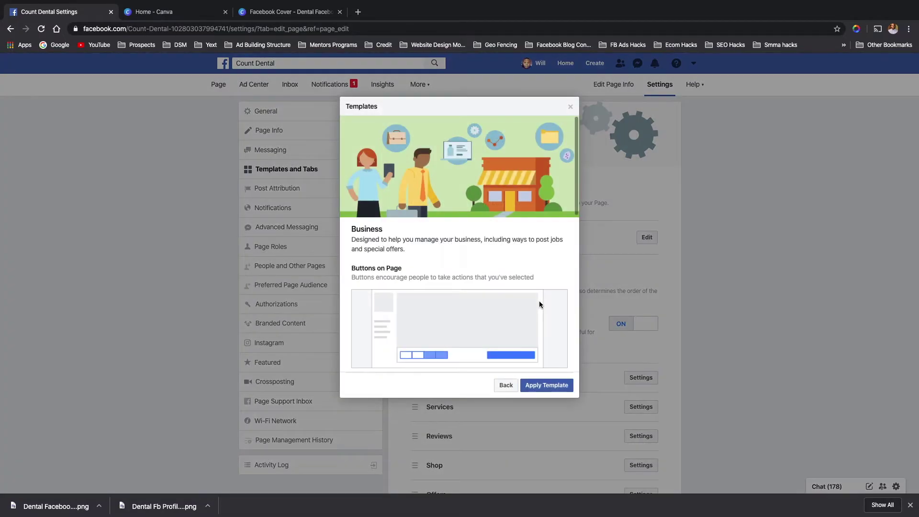
scroll(472, 308, "down", 10)
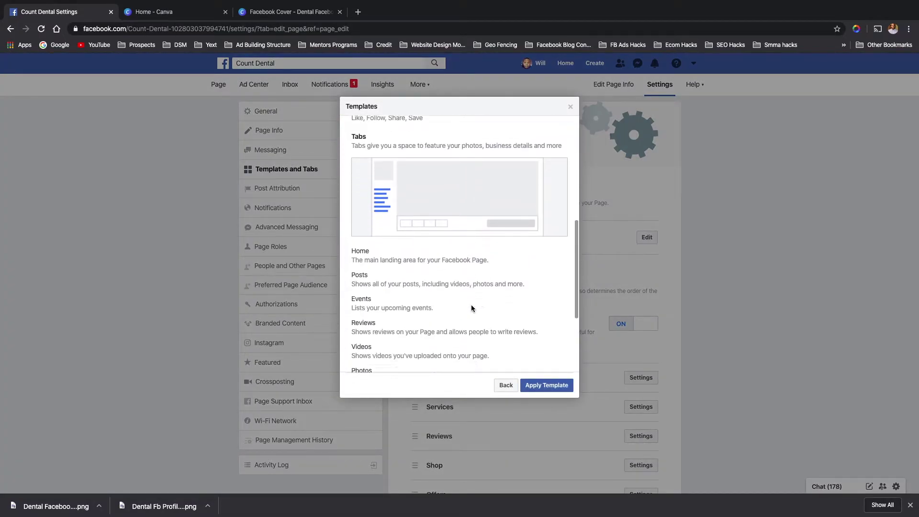
scroll(471, 305, "up", 2)
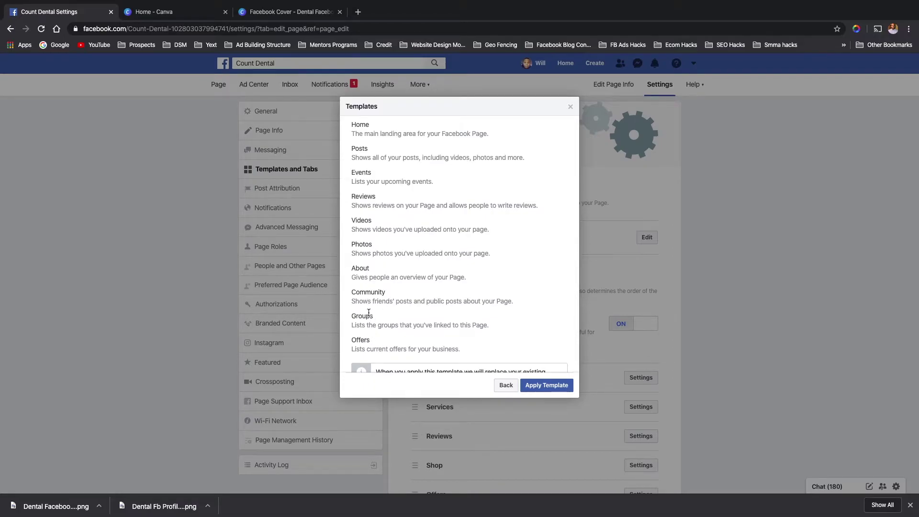
scroll(498, 362, "down", 1)
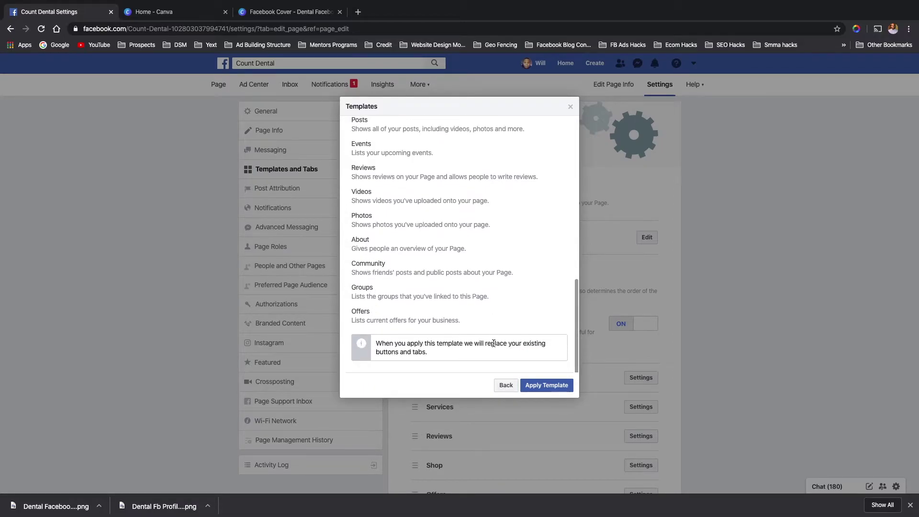
- Go back and review the Venues template's buttons and tabs
left_click(506, 384)
scroll(482, 346, "down", 5)
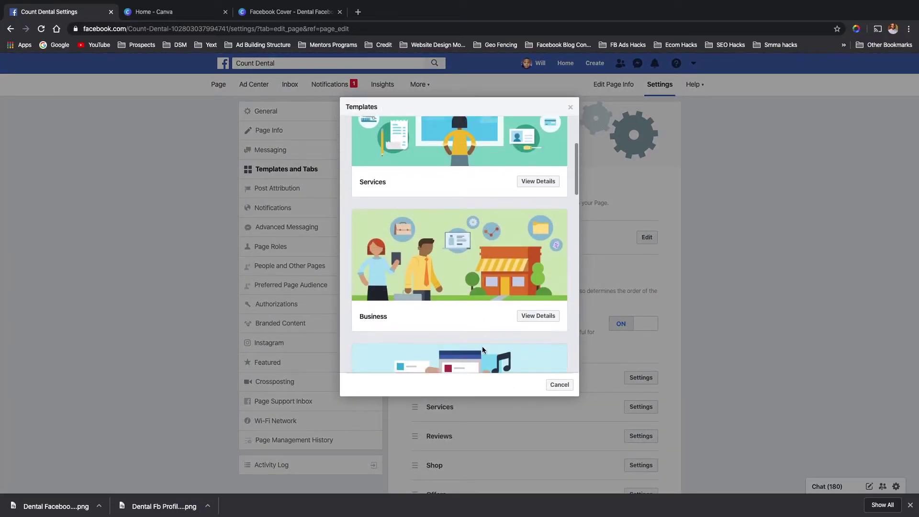
scroll(482, 346, "down", 1)
left_click(530, 313)
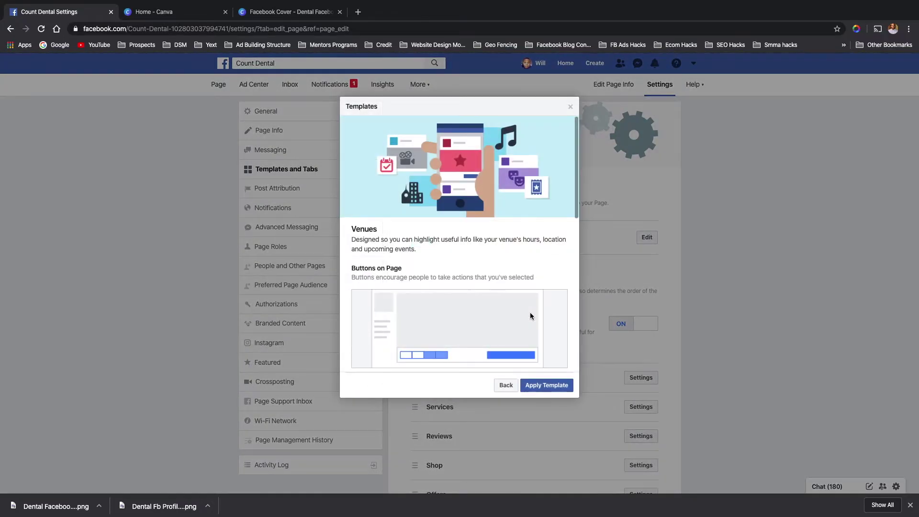
scroll(461, 295, "down", 8)
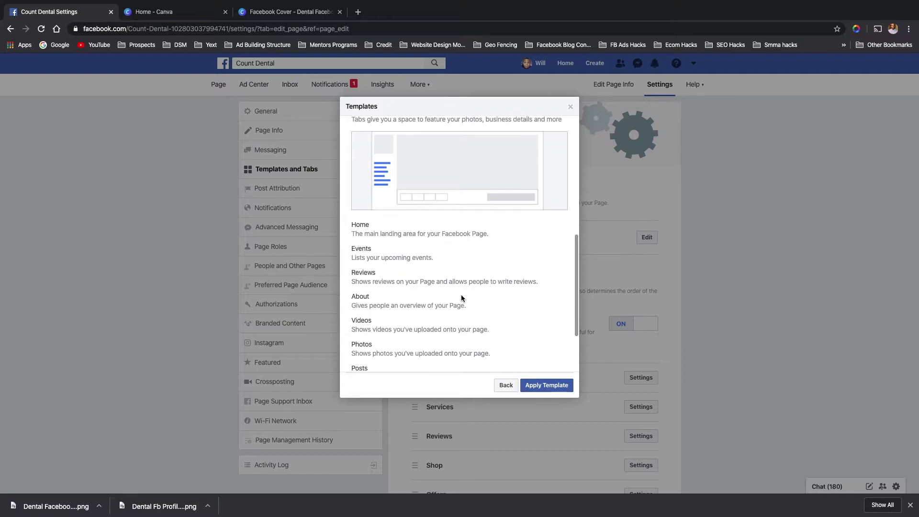
scroll(461, 297, "down", 1)
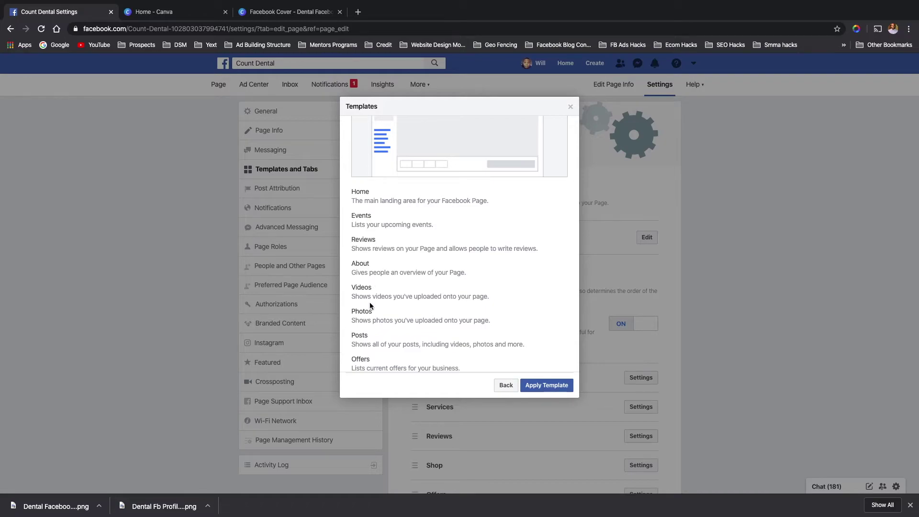
scroll(368, 323, "down", 2)
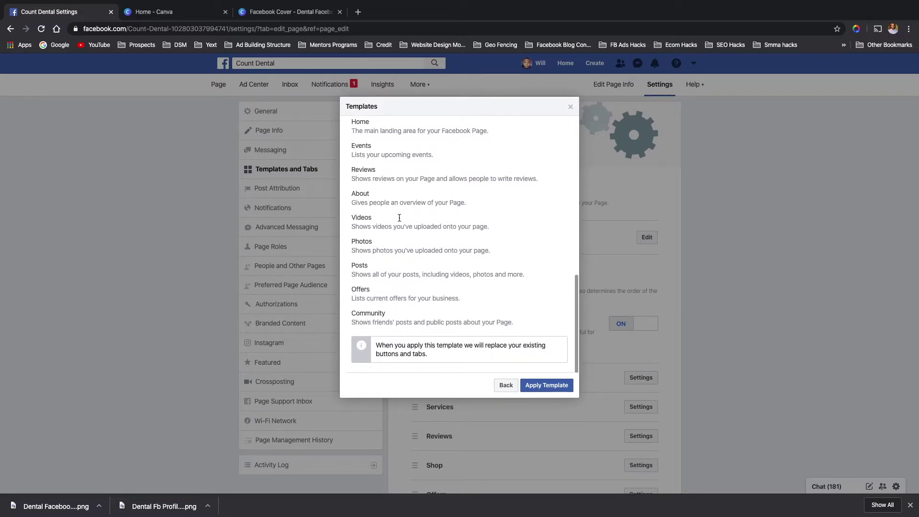
scroll(386, 197, "up", 2)
scroll(386, 197, "down", 2)
scroll(386, 197, "up", 1)
scroll(386, 197, "up", 1)
left_click(507, 386)
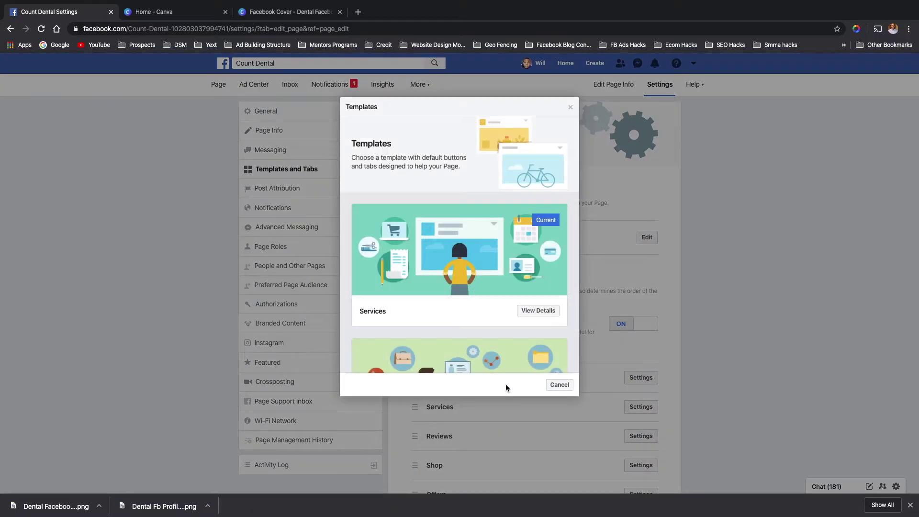
scroll(434, 311, "down", 8)
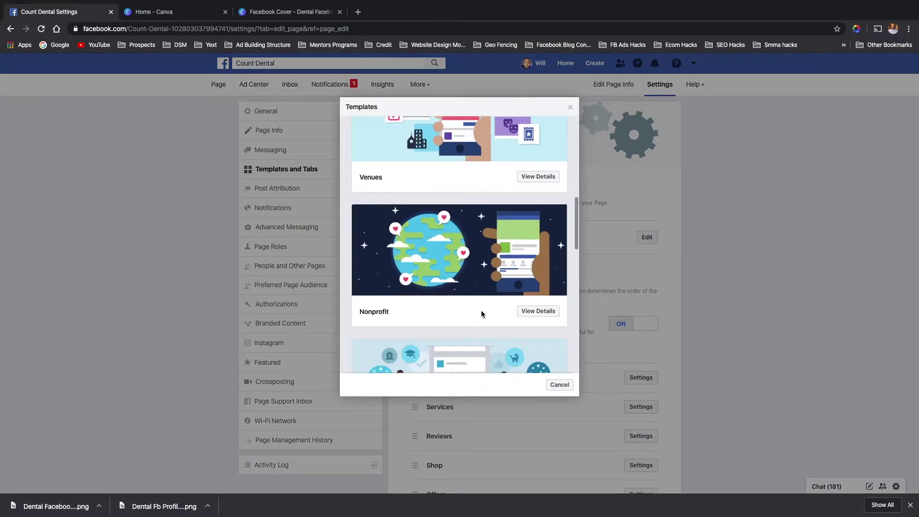
left_click(542, 311)
scroll(424, 275, "down", 1)
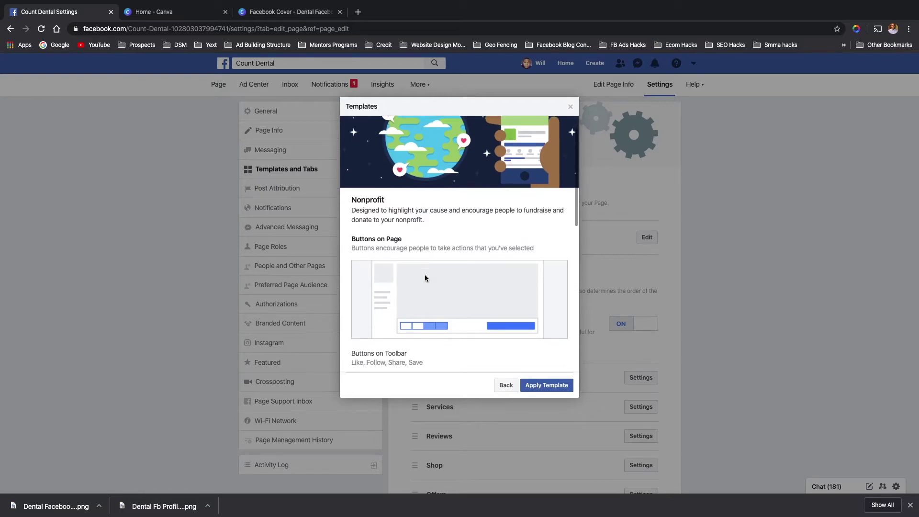
scroll(425, 278, "down", 4)
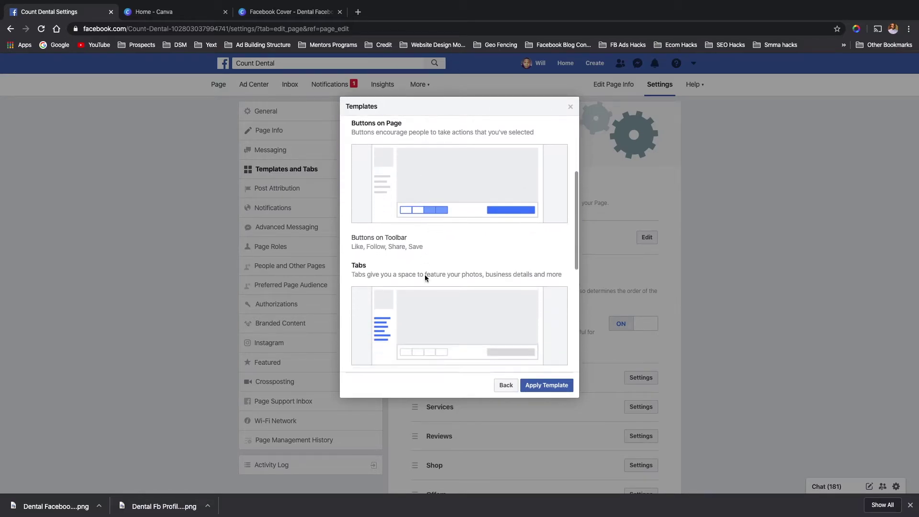
scroll(425, 277, "down", 3)
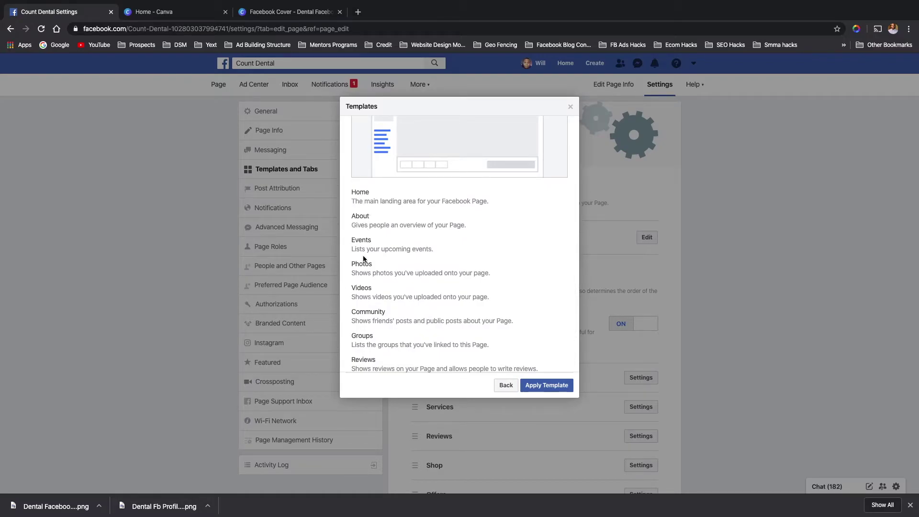
scroll(363, 258, "down", 1)
scroll(365, 284, "down", 1)
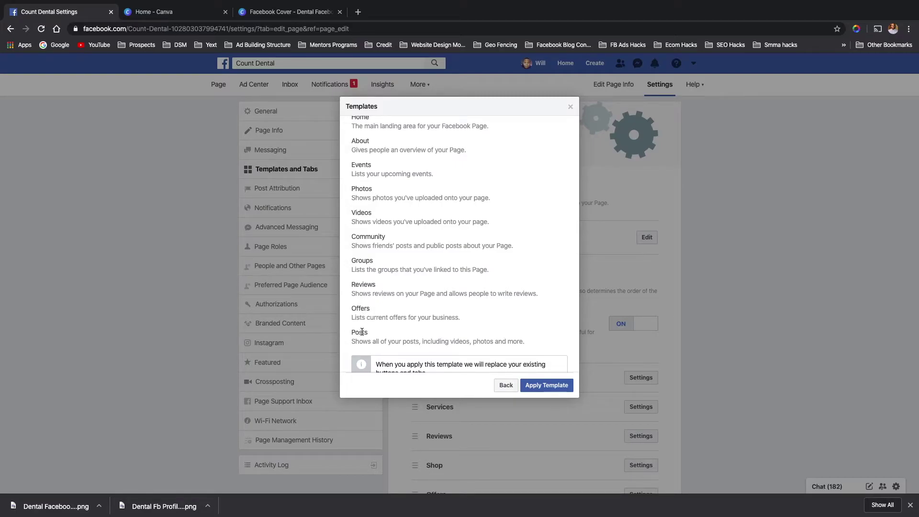
scroll(362, 330, "down", 1)
left_click(505, 384)
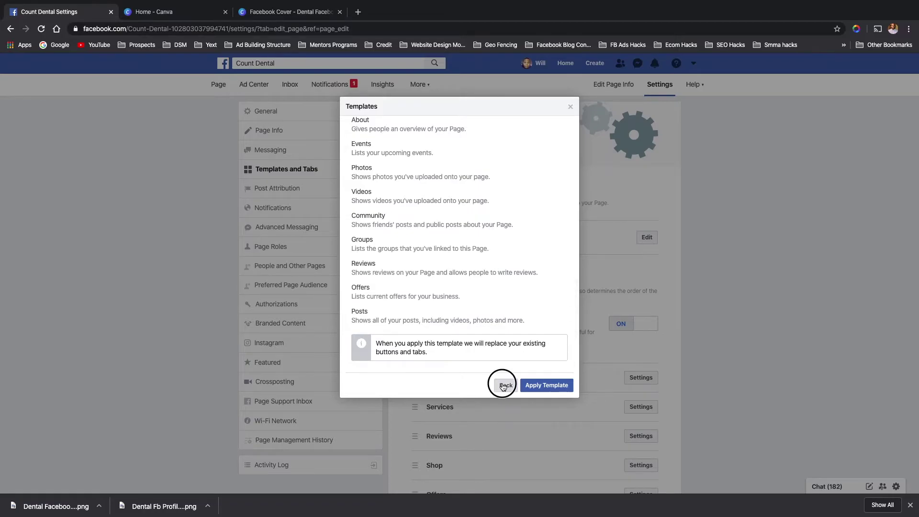
scroll(441, 324, "down", 3)
scroll(441, 322, "down", 6)
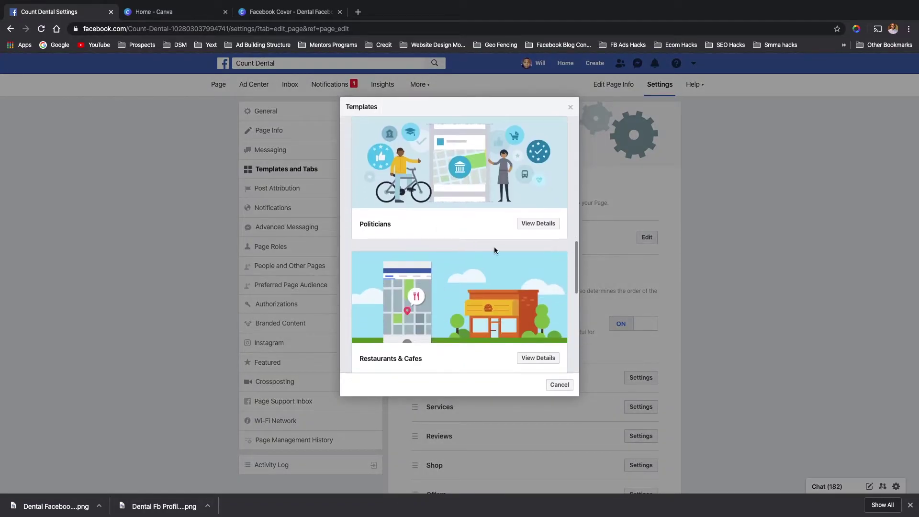
- Review the Politicians template's details and tabs
left_click(533, 224)
scroll(441, 271, "down", 5)
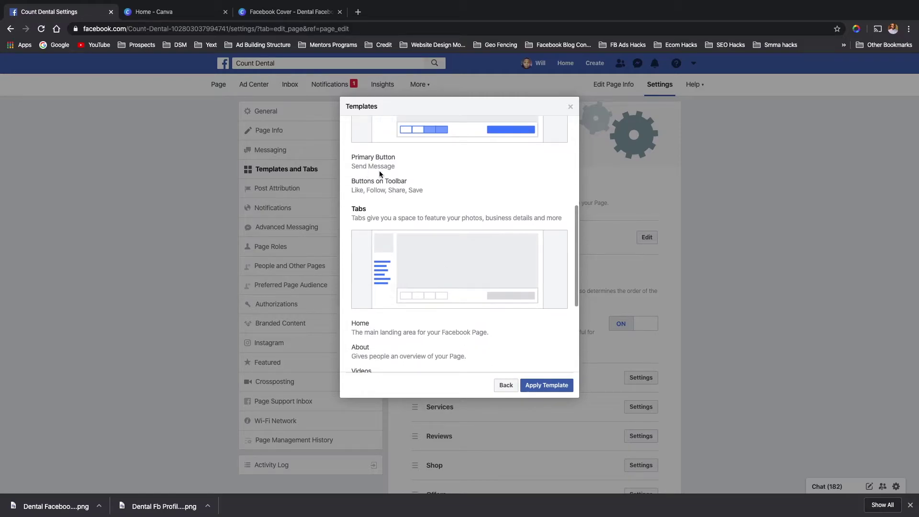
scroll(378, 254, "down", 1)
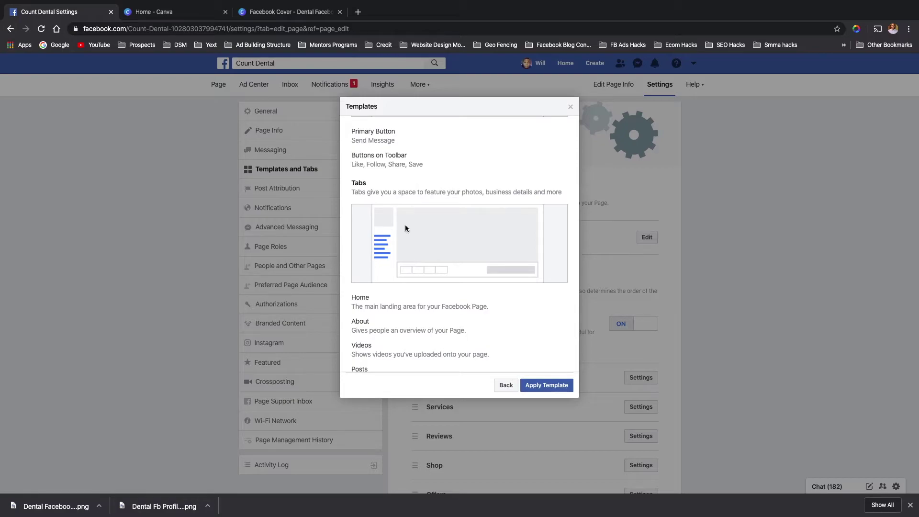
scroll(393, 252, "down", 2)
scroll(363, 262, "down", 2)
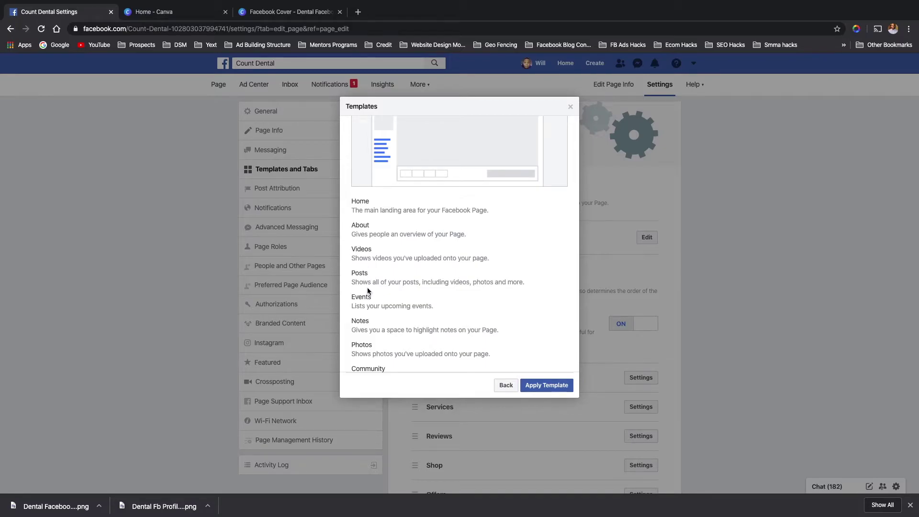
scroll(368, 308, "down", 2)
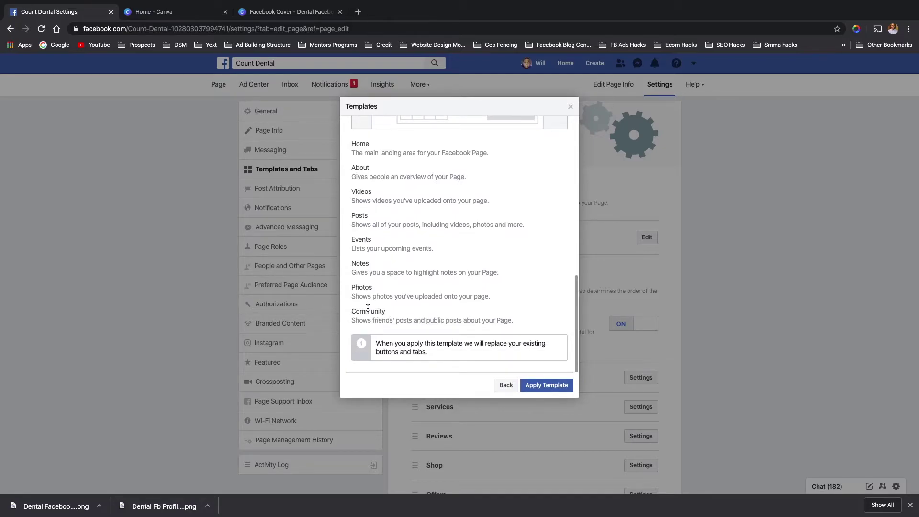
- Return to the list and review the Restaurants & Cafes template's details
left_click(505, 385)
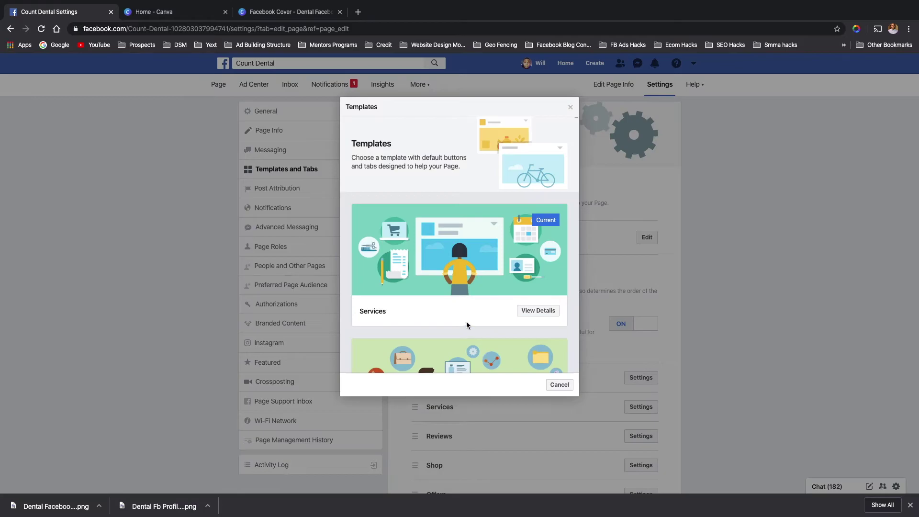
scroll(462, 317, "down", 3)
scroll(462, 317, "down", 12)
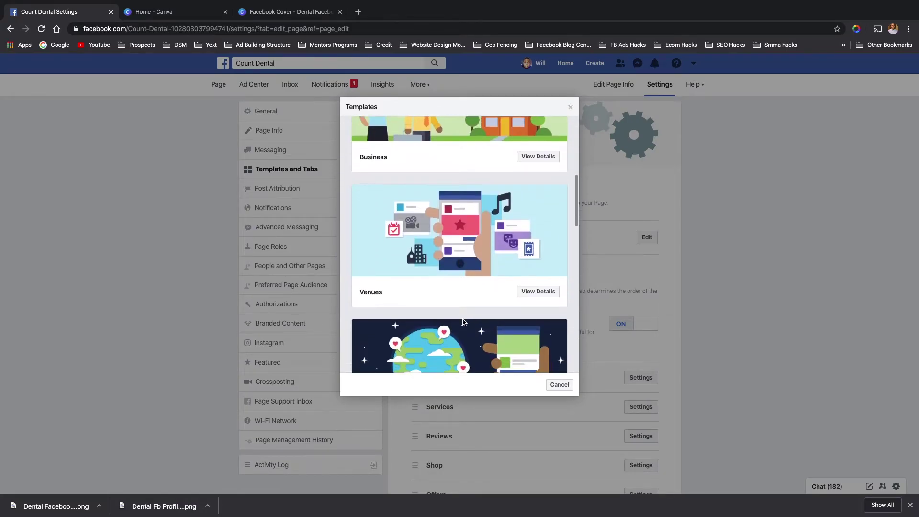
scroll(462, 318, "down", 3)
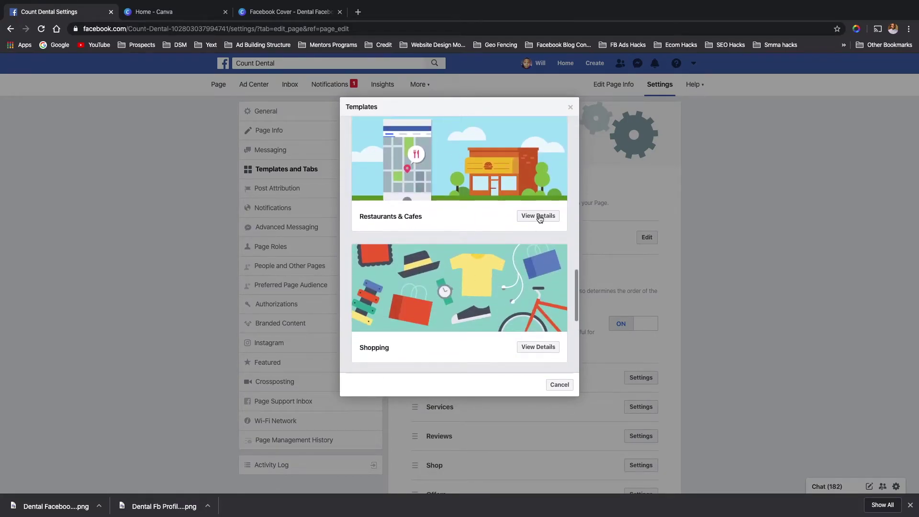
left_click(537, 213)
scroll(413, 328, "down", 4)
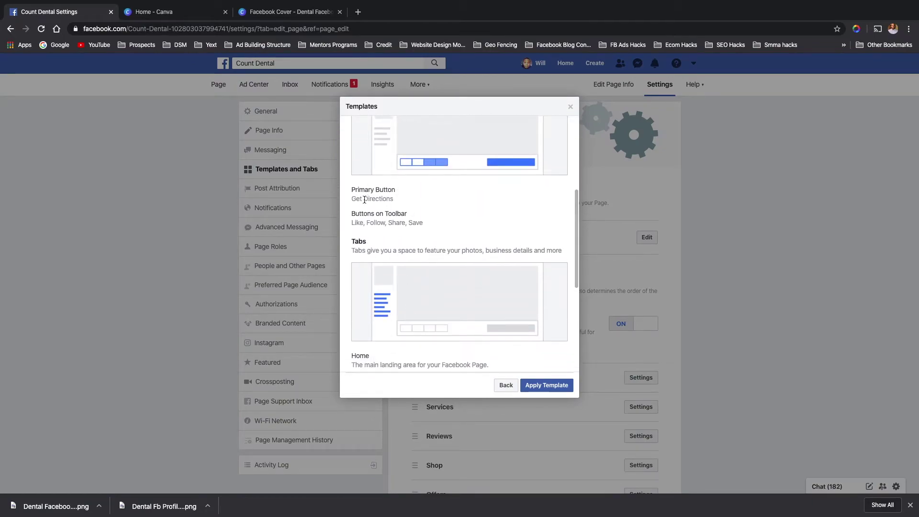
scroll(374, 238, "down", 3)
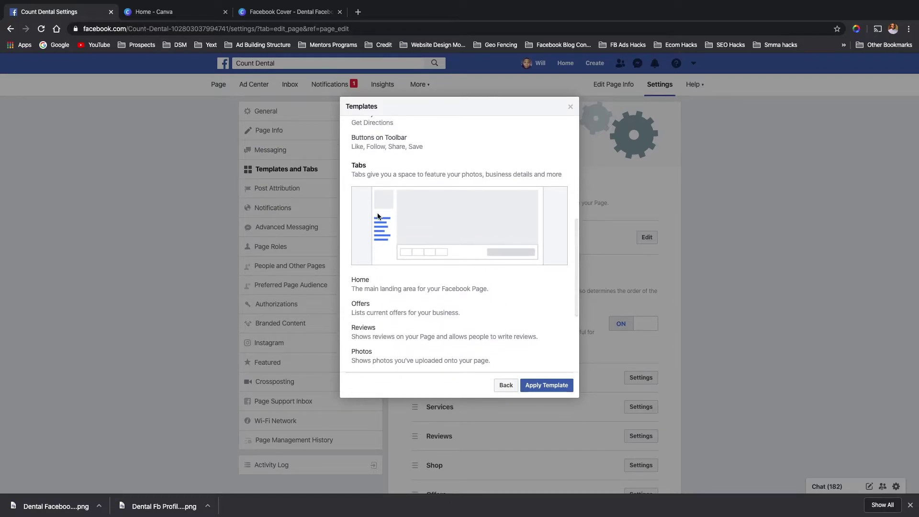
scroll(377, 217, "down", 3)
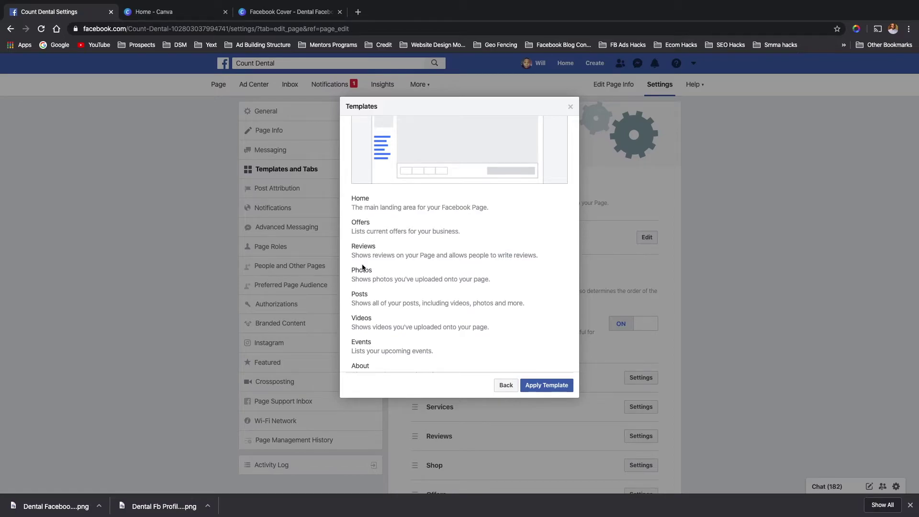
scroll(367, 302, "down", 2)
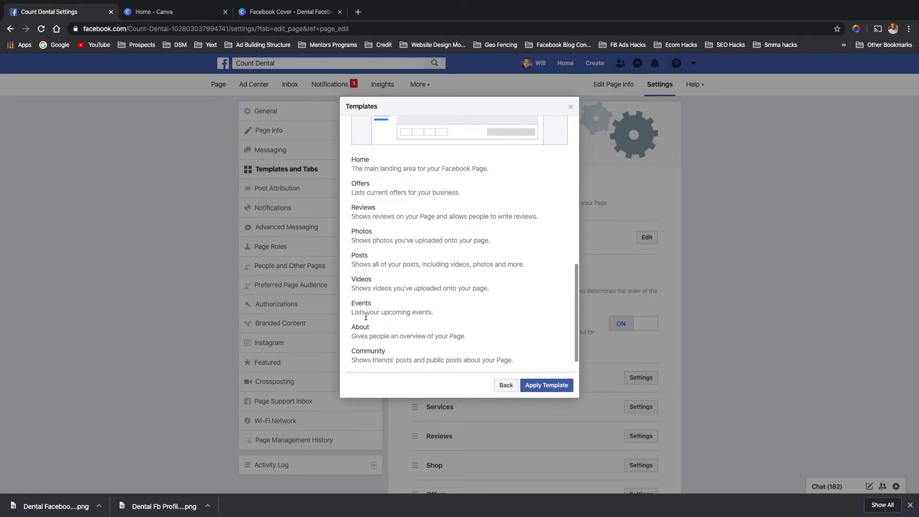
scroll(366, 328, "down", 2)
- Go back to the template gallery and scroll through the list
left_click(506, 385)
scroll(505, 357, "down", 3)
scroll(509, 359, "down", 15)
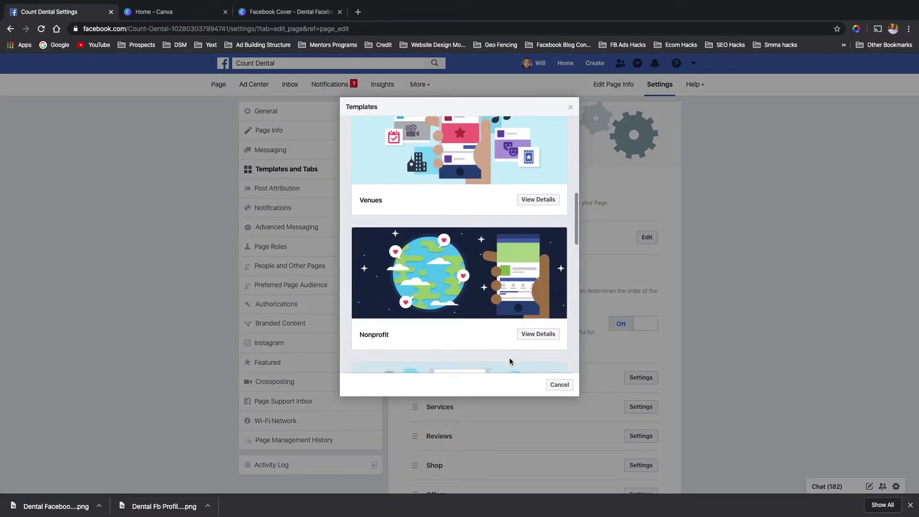
scroll(510, 360, "up", 3)
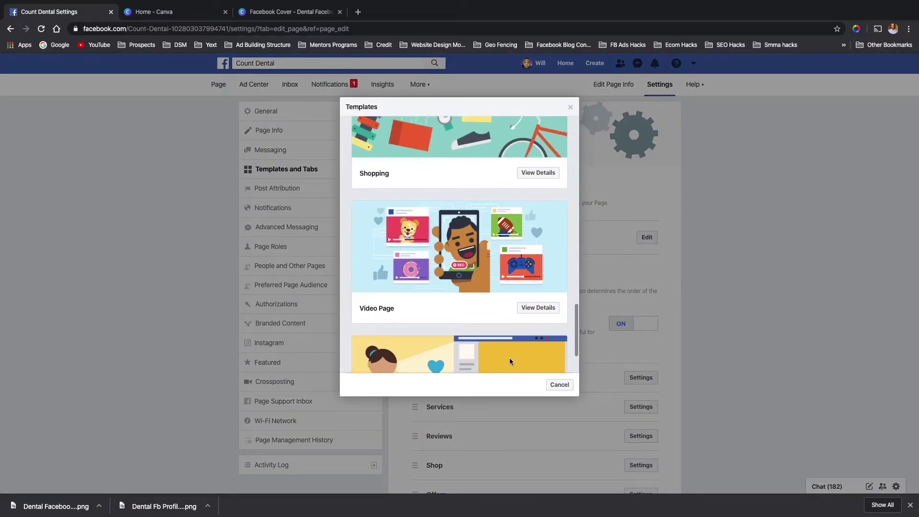
left_click(537, 198)
scroll(436, 288, "down", 1)
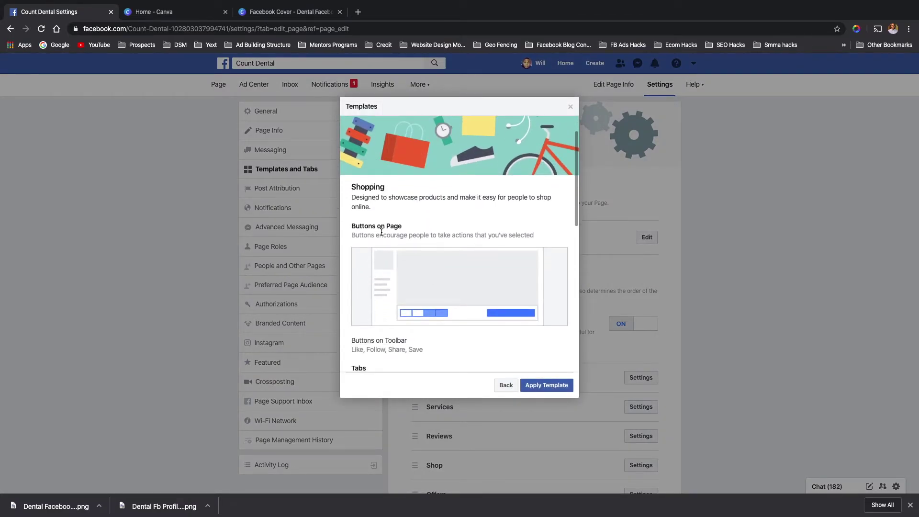
scroll(449, 254, "down", 2)
scroll(450, 257, "down", 5)
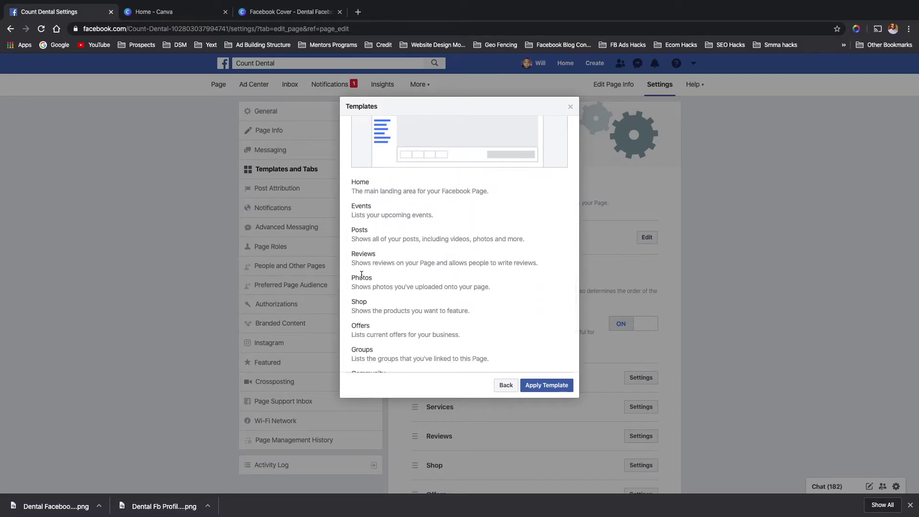
scroll(371, 299, "down", 1)
scroll(376, 309, "down", 2)
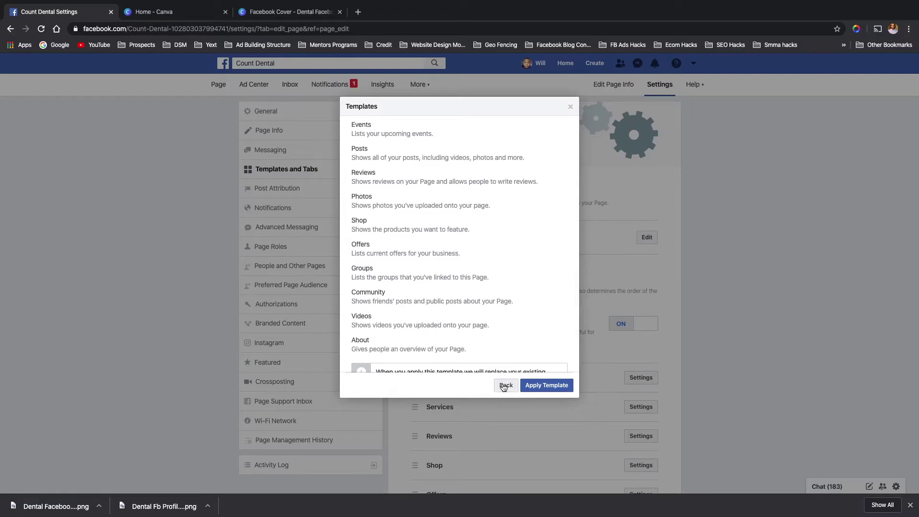
scroll(451, 311, "down", 1)
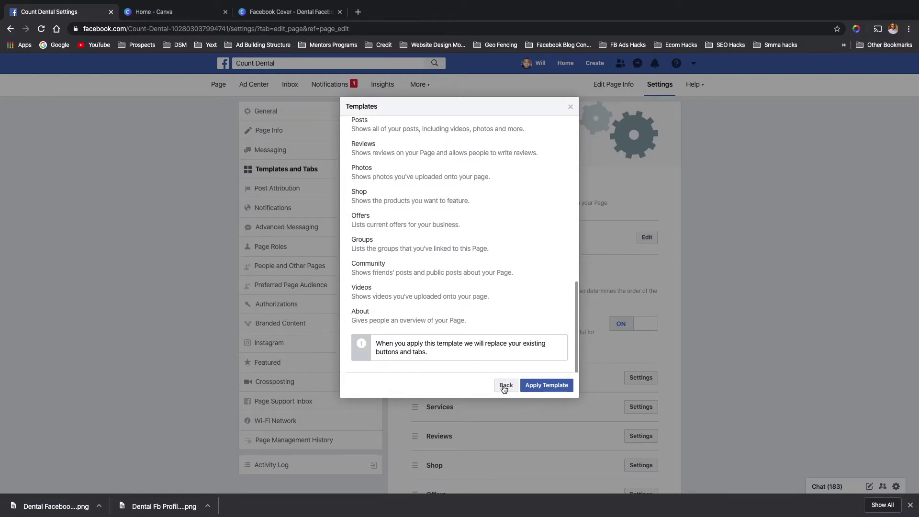
left_click(506, 386)
scroll(432, 337, "down", 8)
scroll(432, 337, "down", 8)
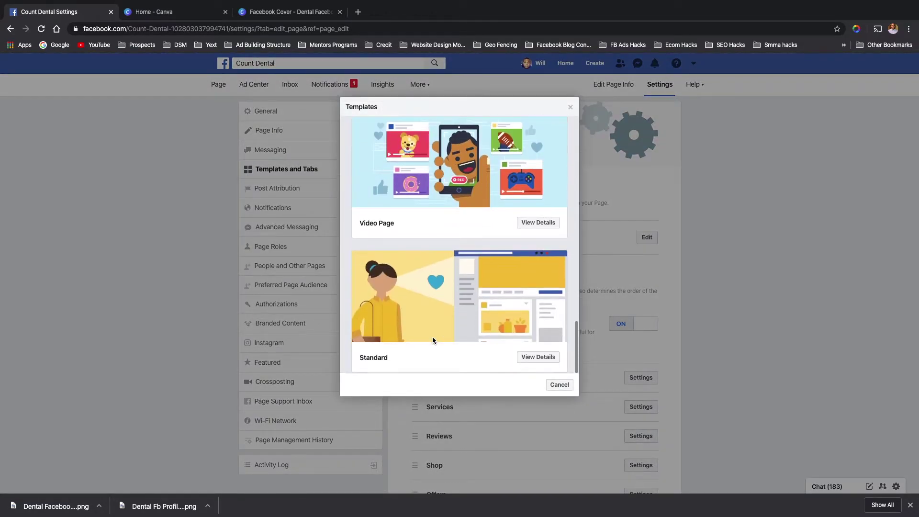
scroll(531, 246, "up", 6)
scroll(531, 246, "down", 4)
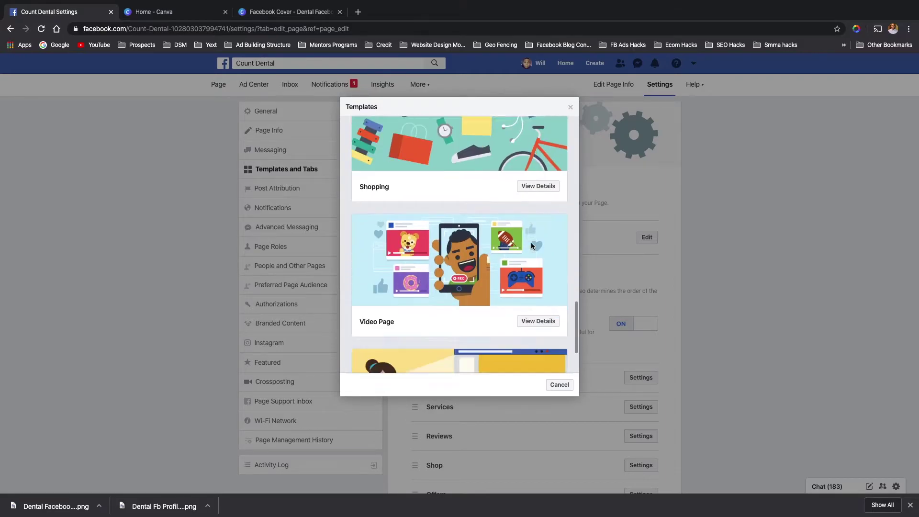
left_click(539, 224)
scroll(414, 266, "down", 5)
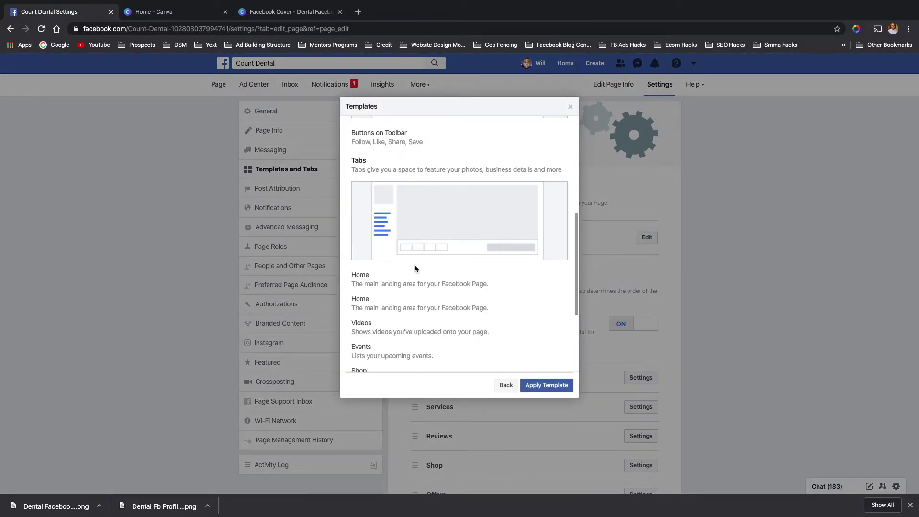
scroll(414, 265, "up", 6)
scroll(414, 265, "down", 1)
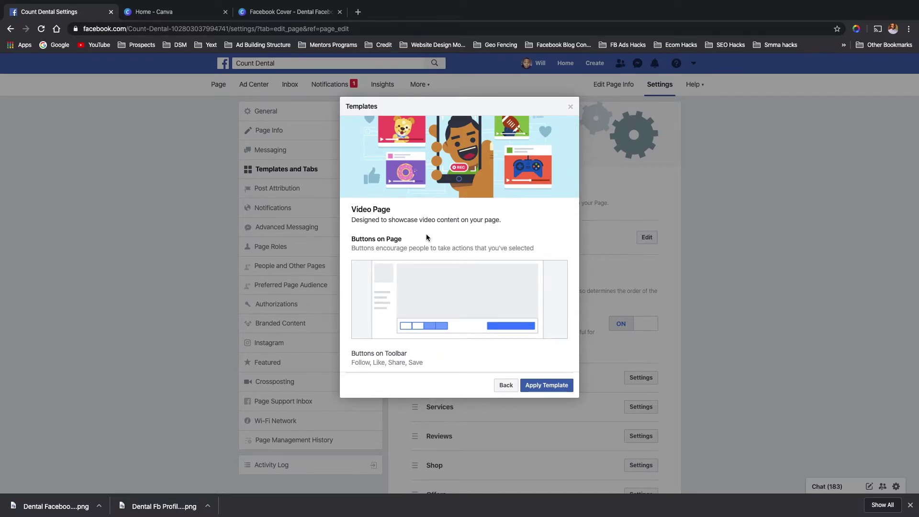
scroll(412, 239, "down", 3)
scroll(374, 249, "down", 3)
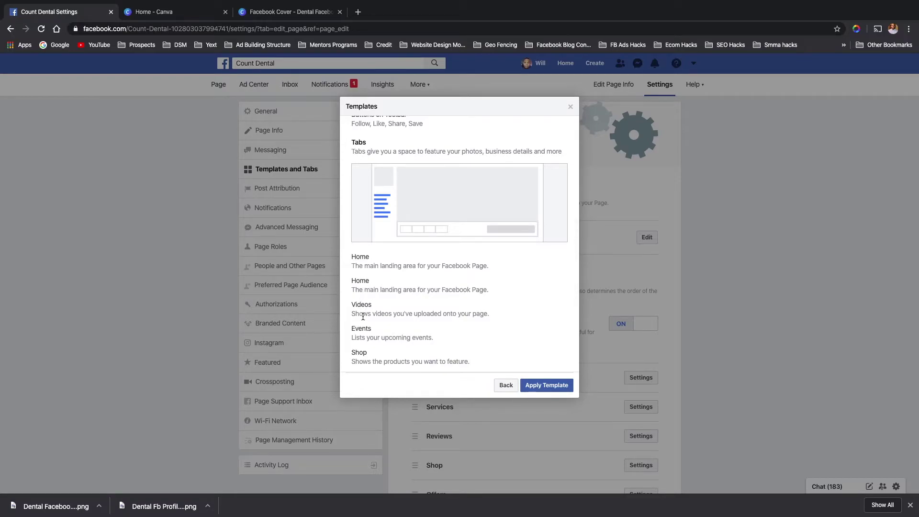
scroll(367, 310, "down", 2)
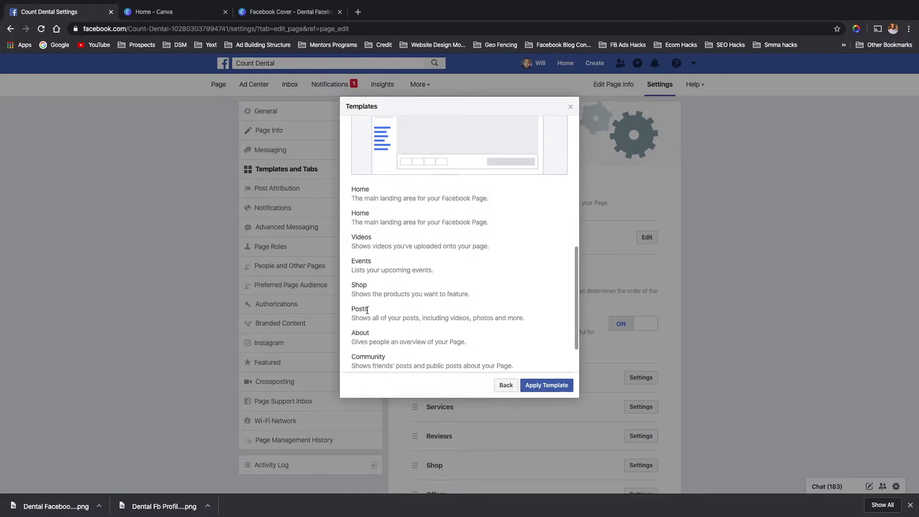
scroll(367, 310, "down", 2)
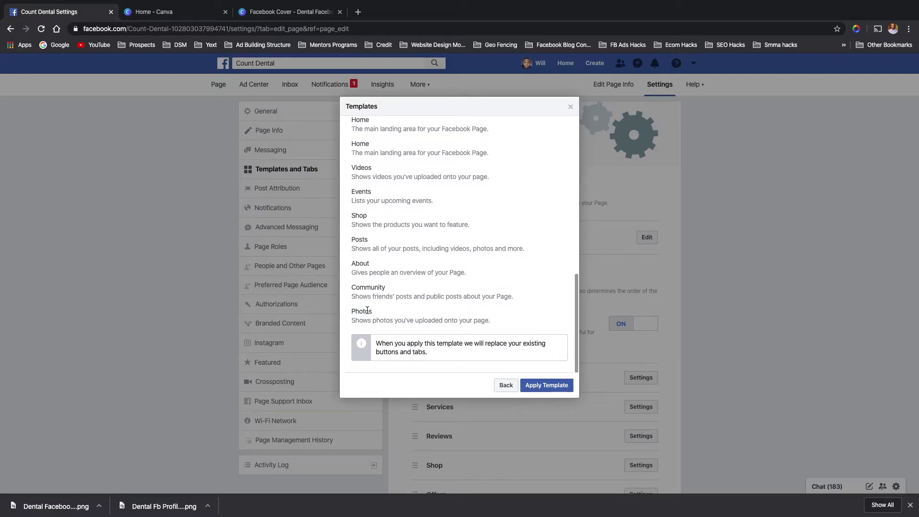
left_click(506, 385)
scroll(404, 306, "down", 10)
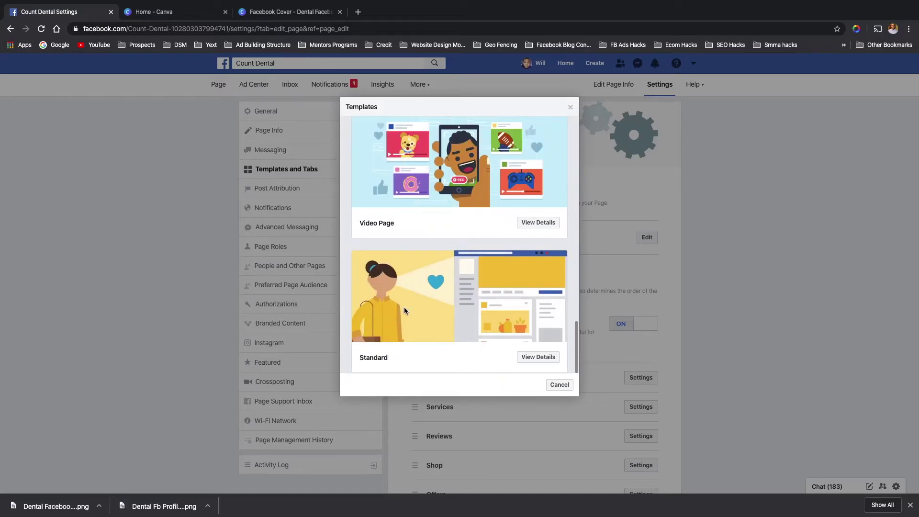
left_click(534, 357)
scroll(426, 209, "down", 3)
scroll(426, 209, "up", 1)
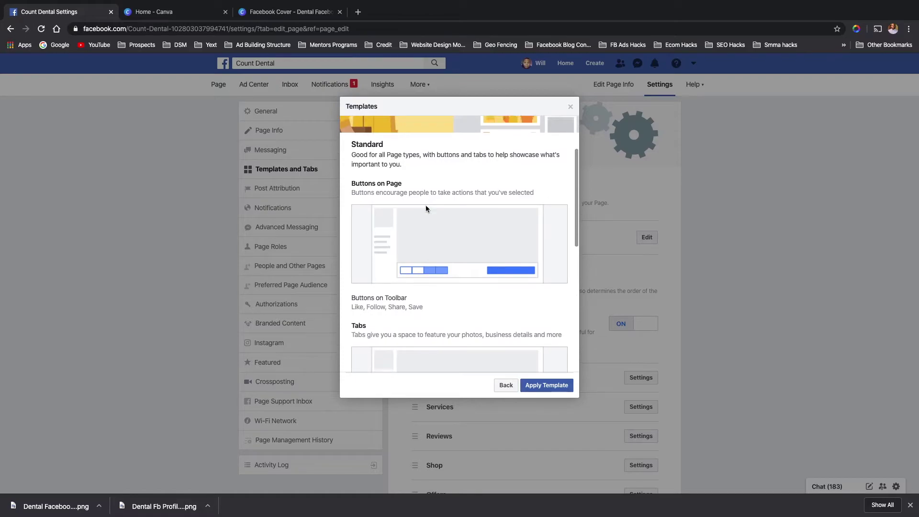
scroll(426, 208, "up", 1)
scroll(426, 208, "down", 4)
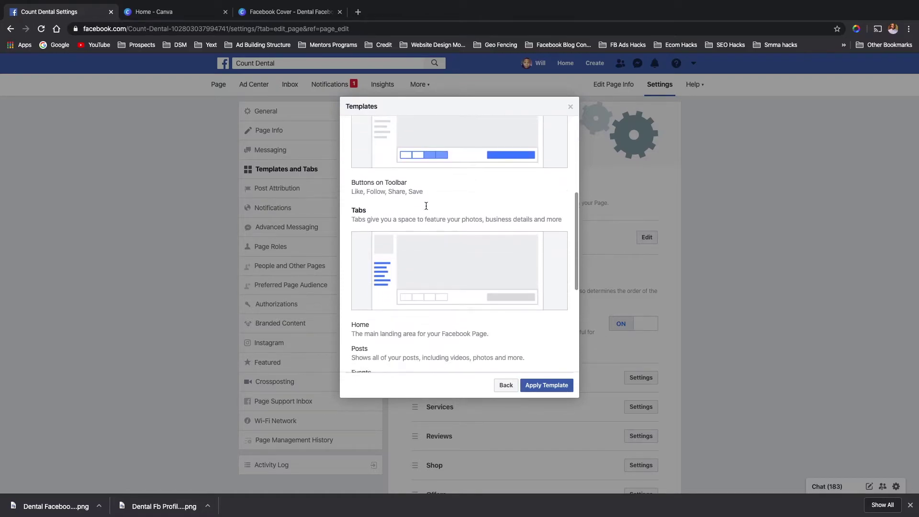
scroll(426, 204, "down", 5)
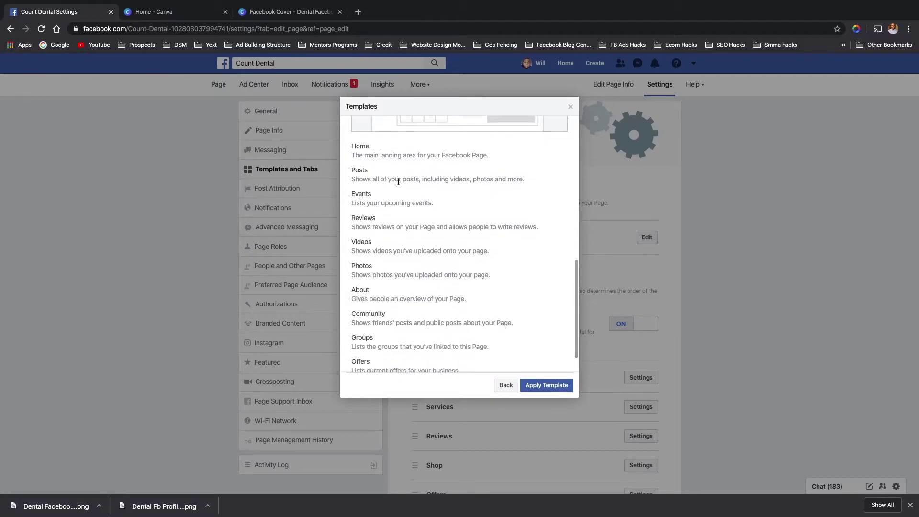
scroll(468, 288, "up", 10)
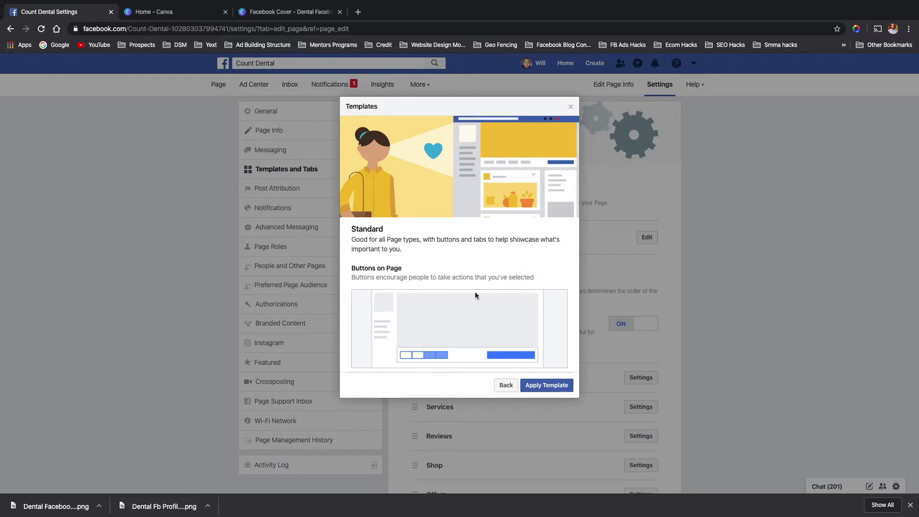
left_click(505, 385)
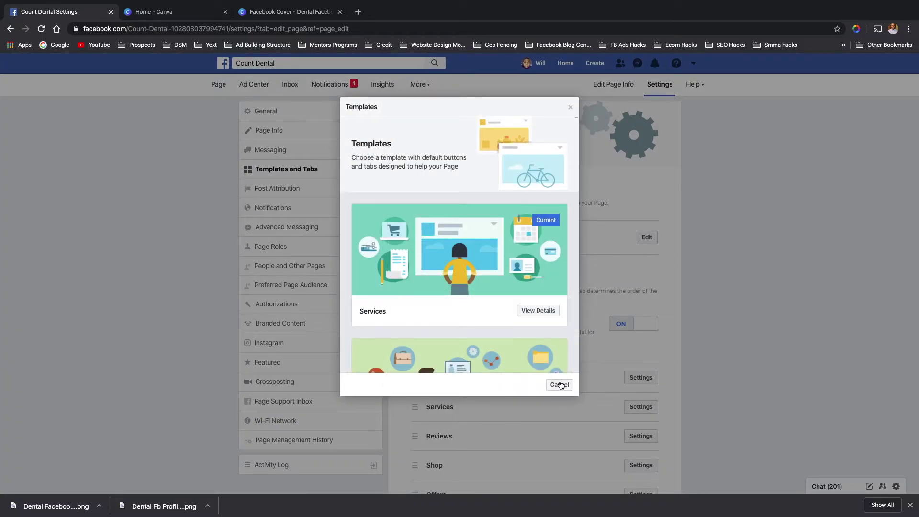
- Close the Templates dialog without applying a new template and scroll to the tab list
left_click(570, 106)
scroll(471, 307, "down", 3)
scroll(447, 257, "up", 2)
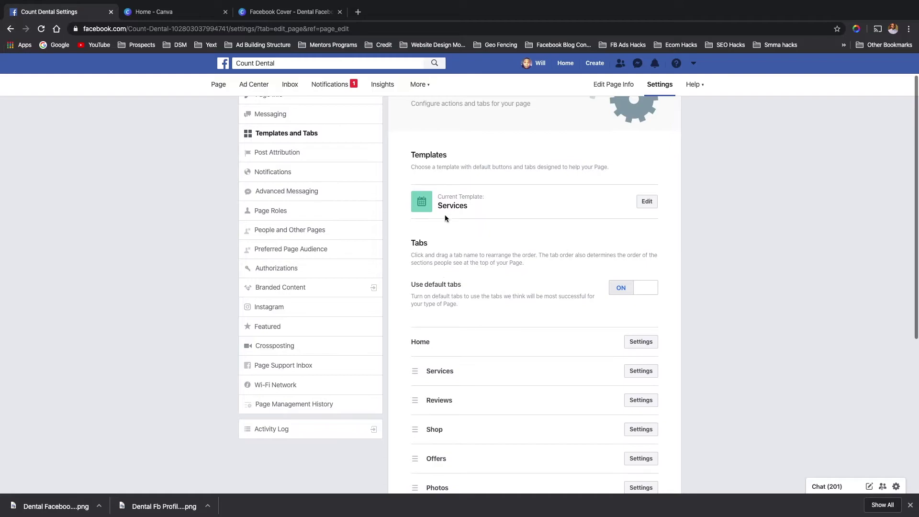
scroll(416, 302, "down", 3)
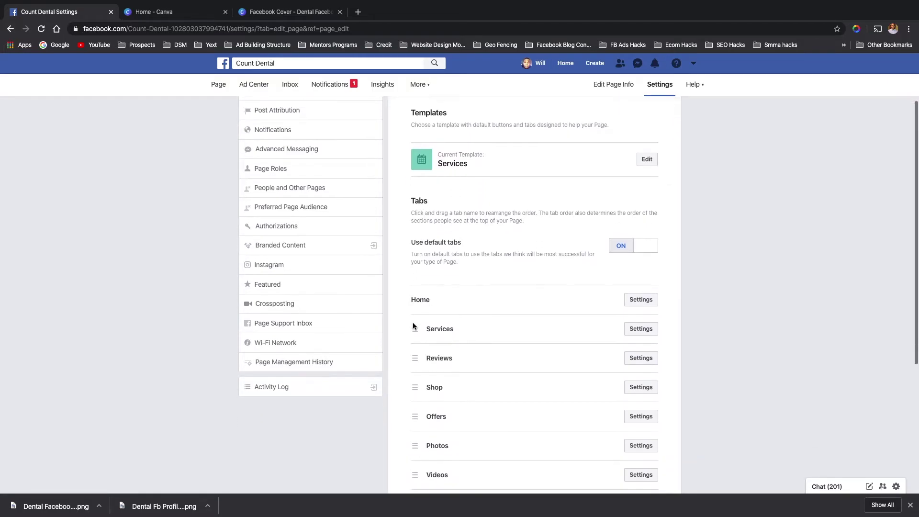
scroll(416, 287, "down", 2)
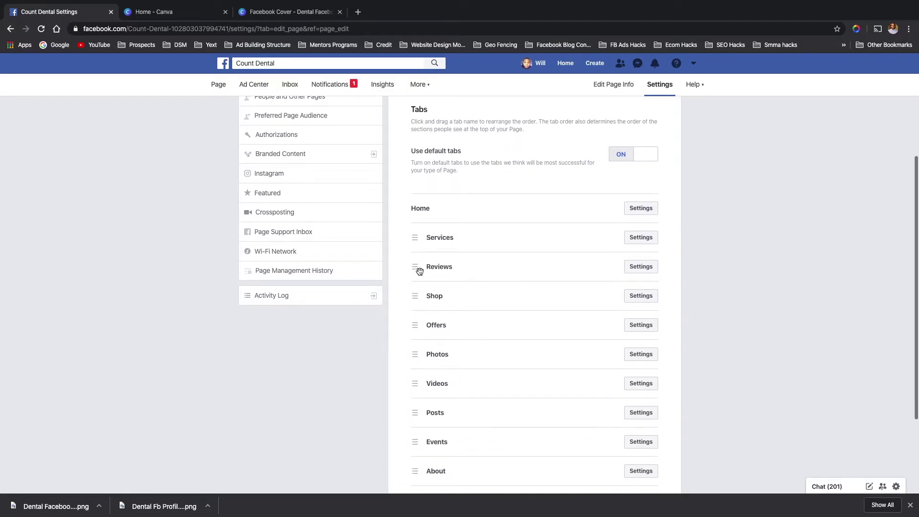
scroll(417, 311, "down", 3)
- Move Videos right after Home and Shop last, reposition About, Offers and Posts, then open Post Attribution
left_click_drag(413, 310, 410, 154)
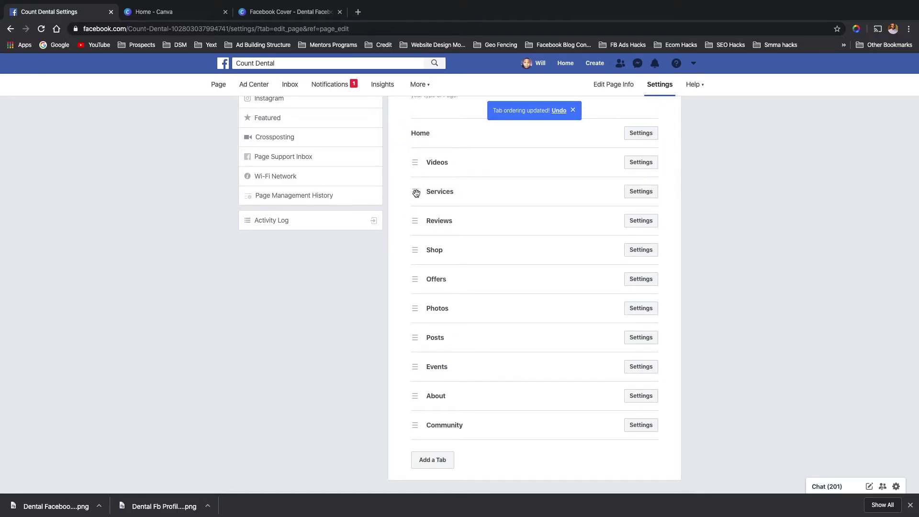
left_click(417, 249)
left_click_drag(417, 250, 418, 427)
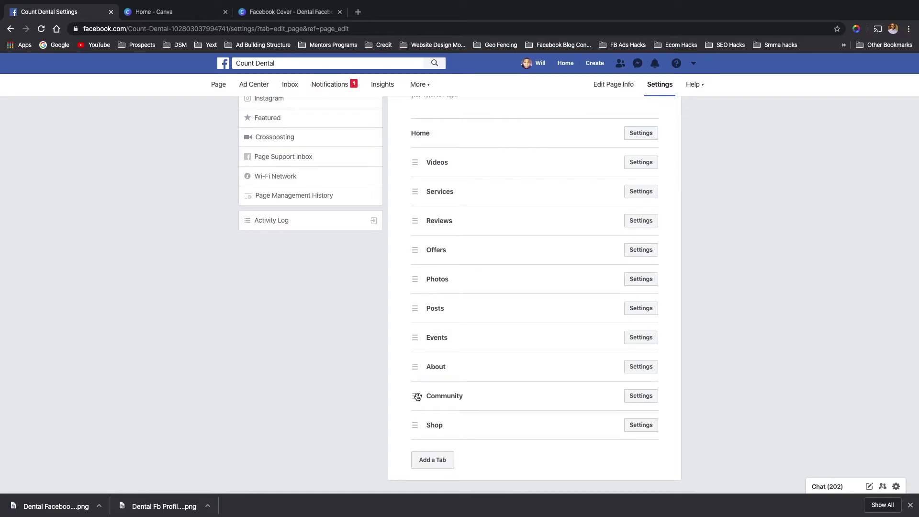
left_click_drag(416, 367, 411, 253)
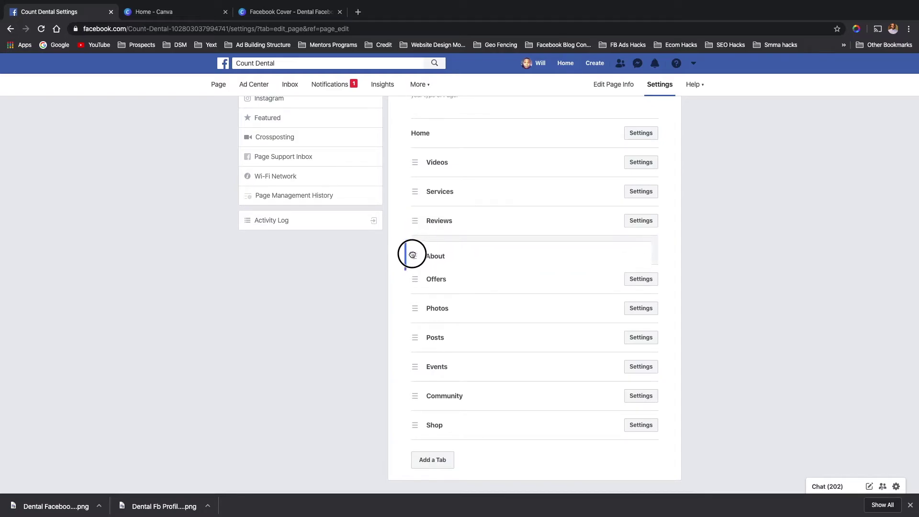
left_click_drag(416, 280, 415, 248)
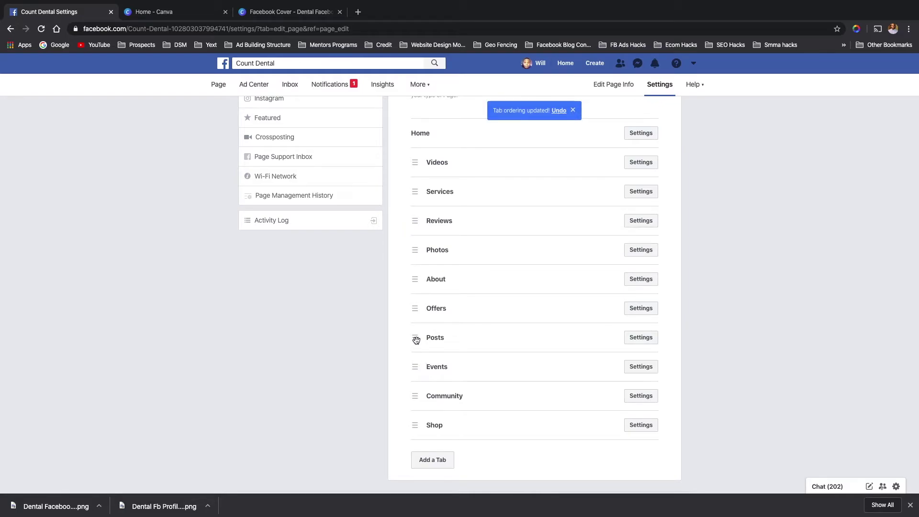
mouse_move(416, 340)
left_mouse_down()
mouse_move(418, 244)
mouse_move(418, 349)
mouse_move(417, 338)
left_mouse_up()
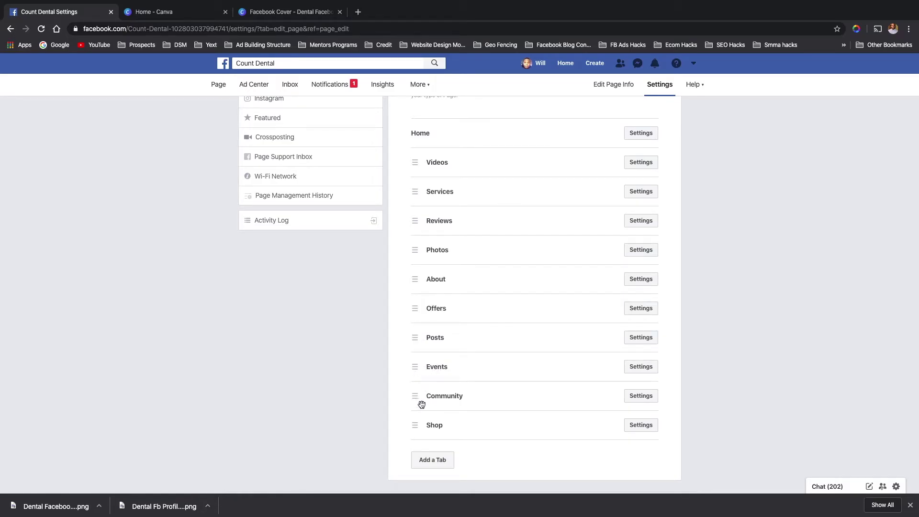
scroll(387, 369, "up", 5)
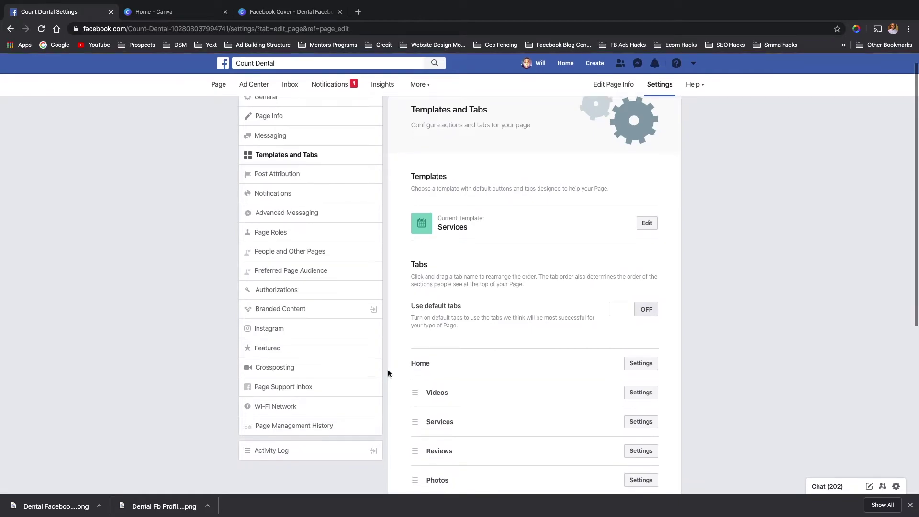
left_click(313, 167)
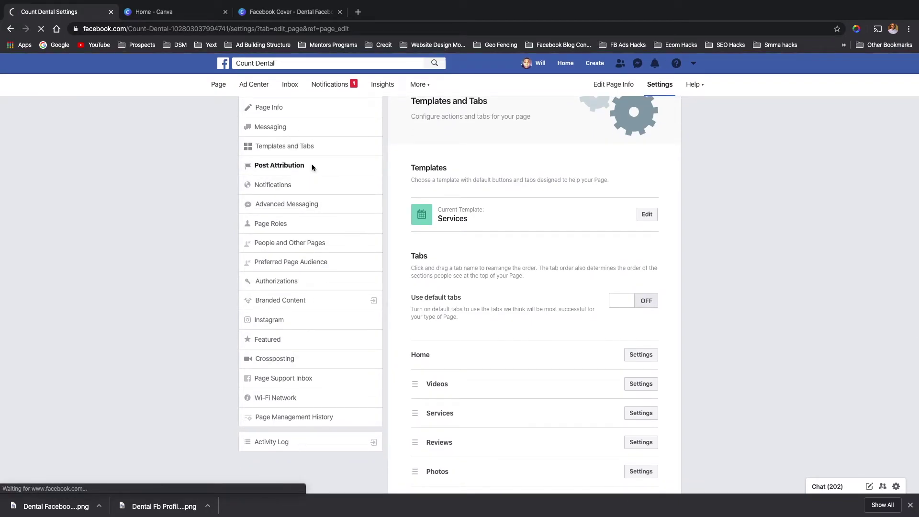
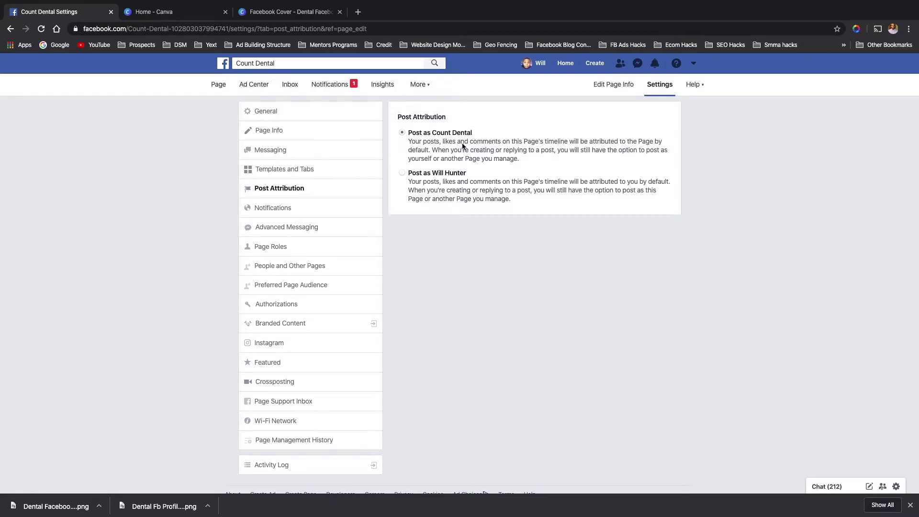
- Switch Count Dental's Page Settings to the Notifications section
left_click(294, 209)
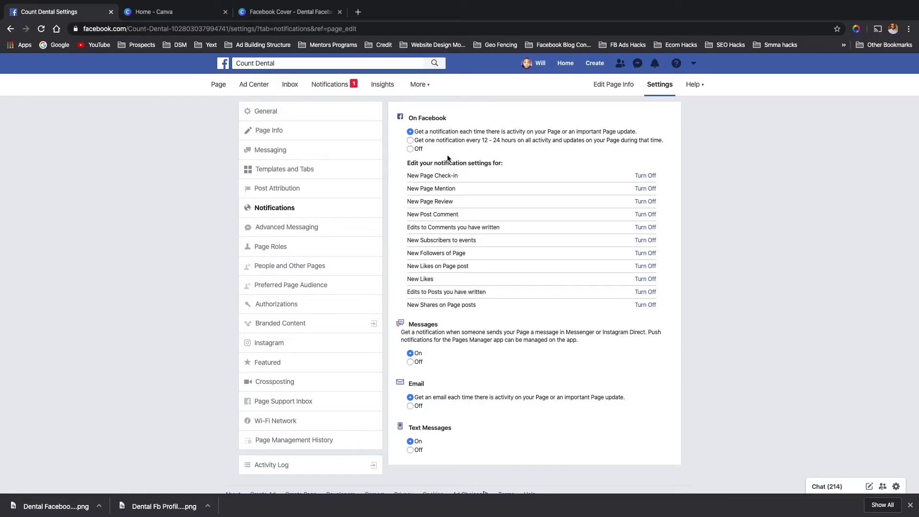
- Choose 'Get one notification every 12 - 24 hours' instead of per-activity alerts
left_click(410, 141)
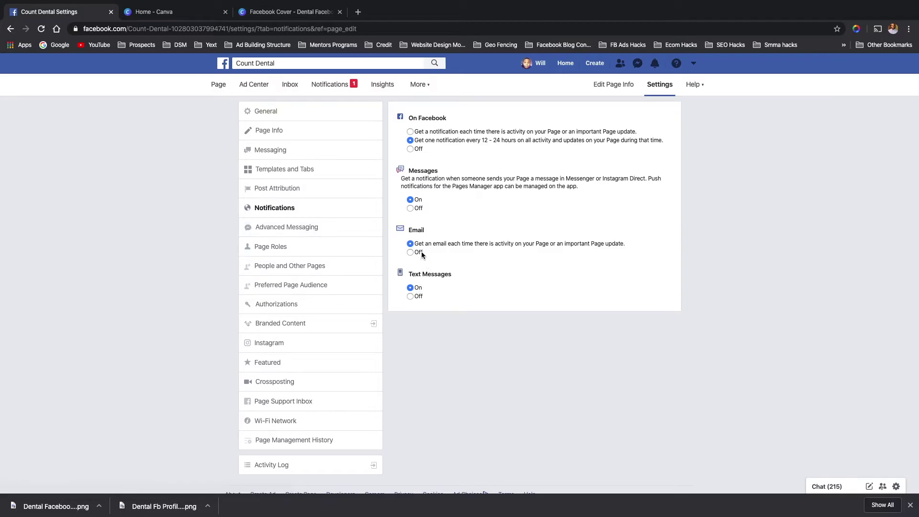
- Open Advanced Messaging and scroll down to the Requested Features list
left_click(284, 232)
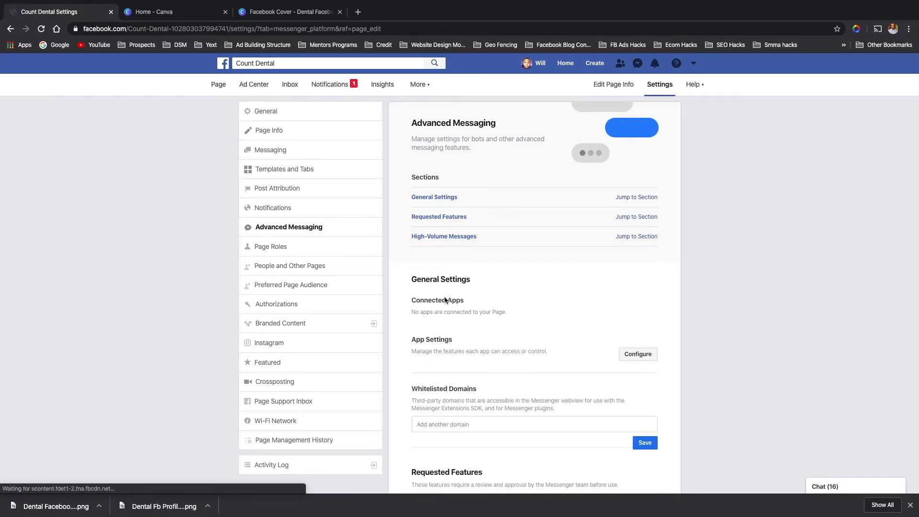
scroll(443, 335, "down", 1)
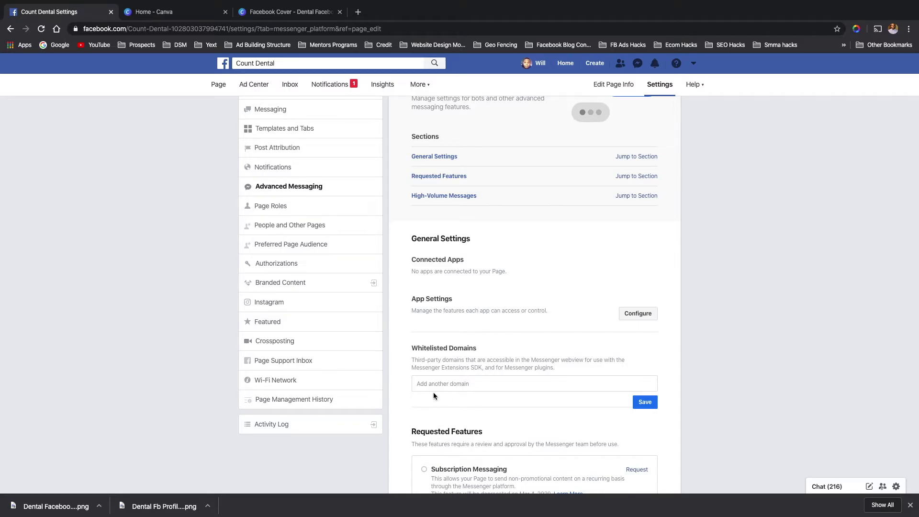
scroll(456, 388, "down", 1)
scroll(456, 388, "up", 2)
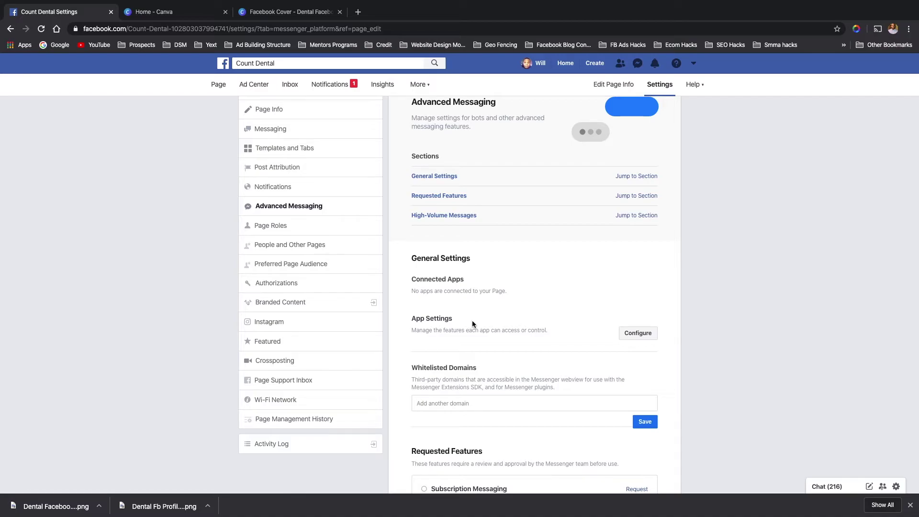
scroll(446, 321, "down", 4)
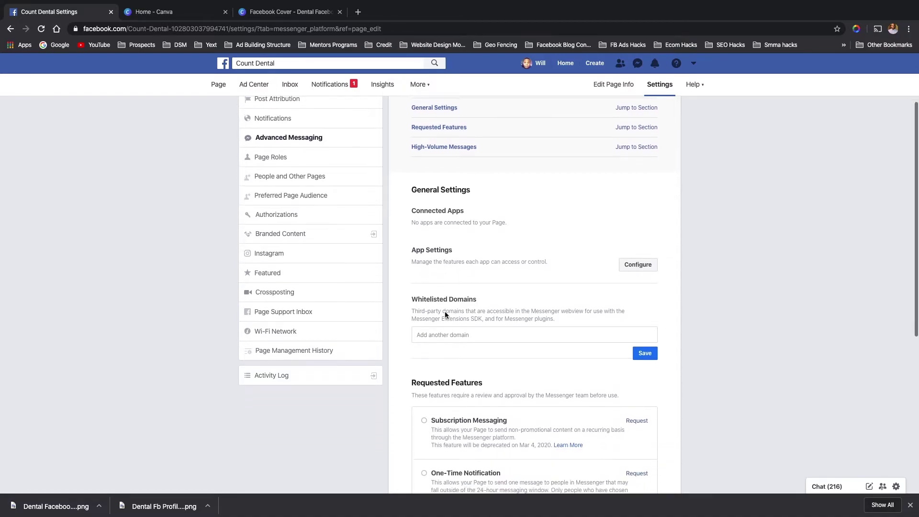
scroll(421, 291, "down", 1)
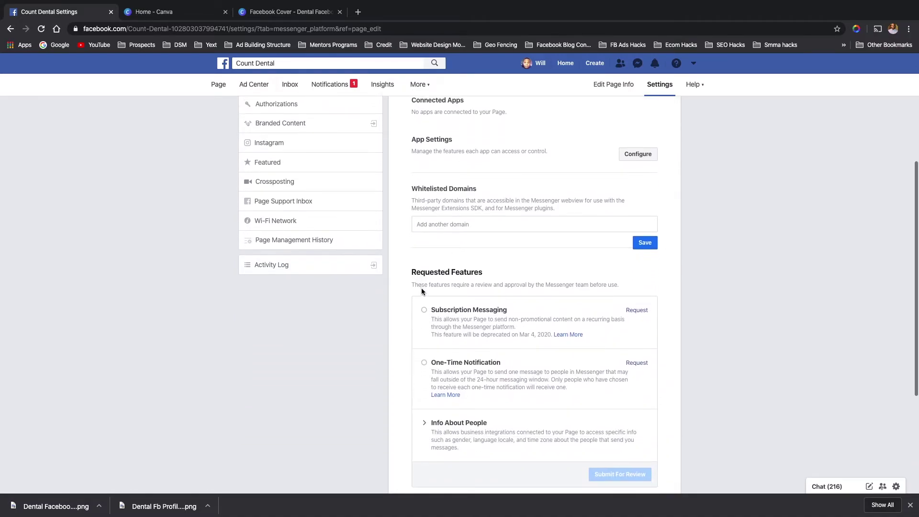
scroll(421, 289, "down", 1)
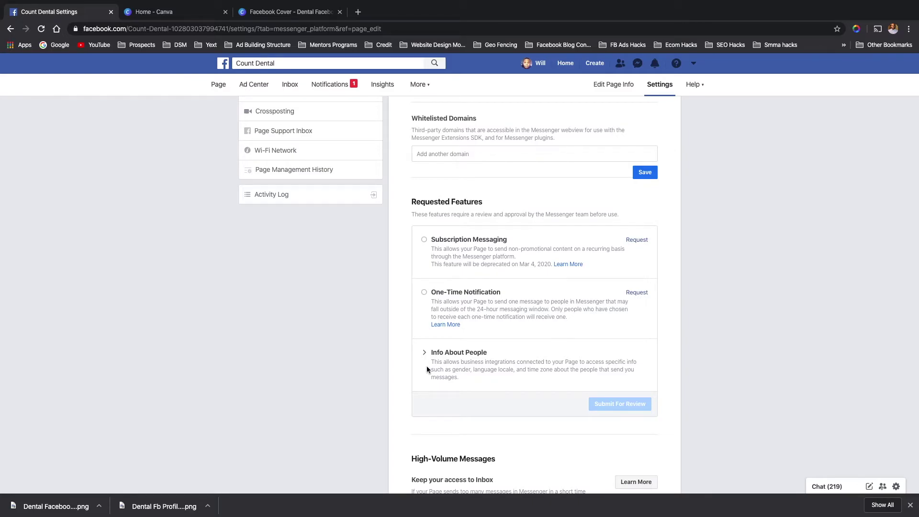
scroll(427, 371, "down", 3)
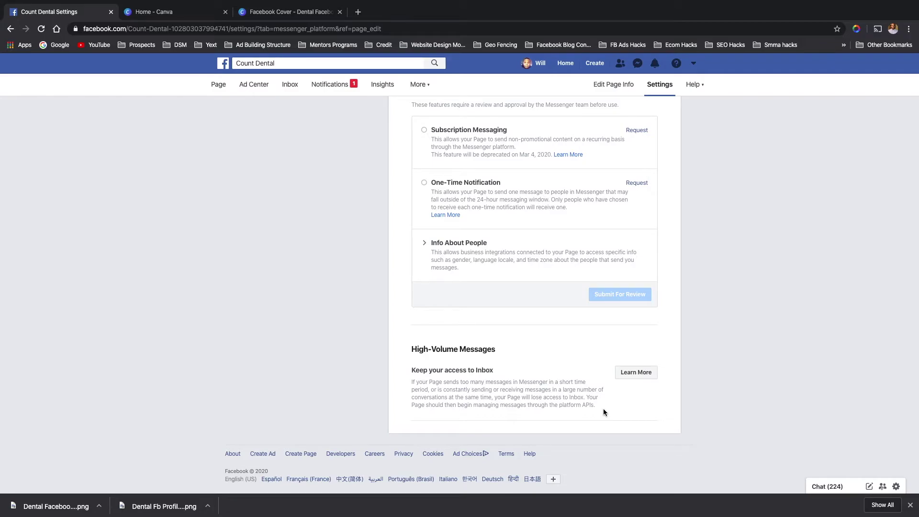
scroll(366, 217, "up", 8)
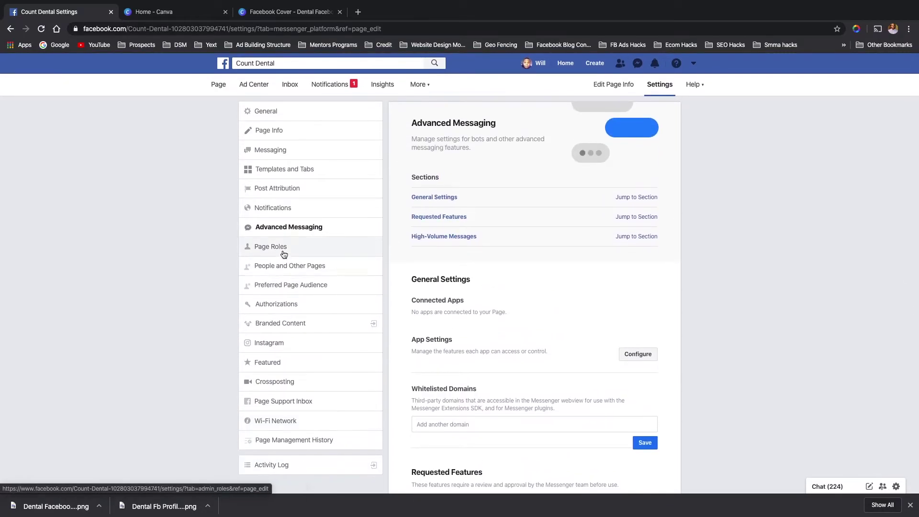
- Open Page Roles and scroll to see the single existing Admin
left_click(283, 245)
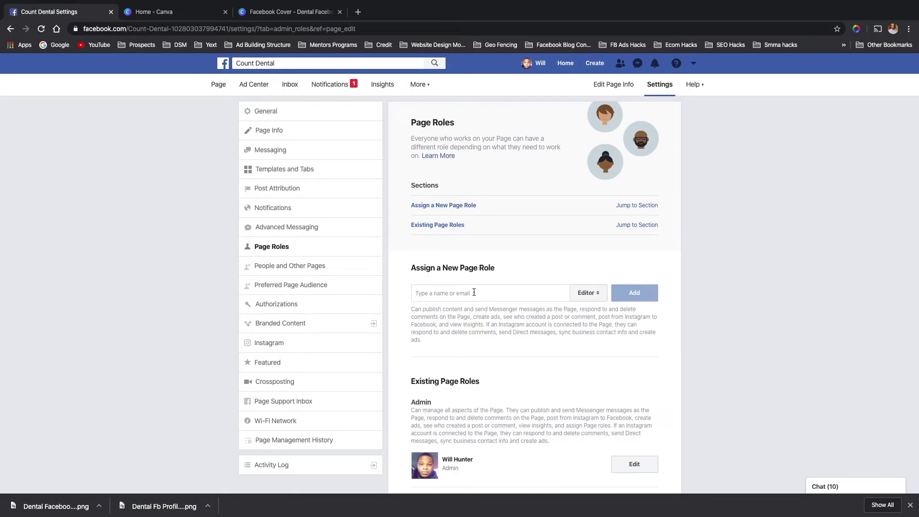
scroll(460, 468, "down", 1)
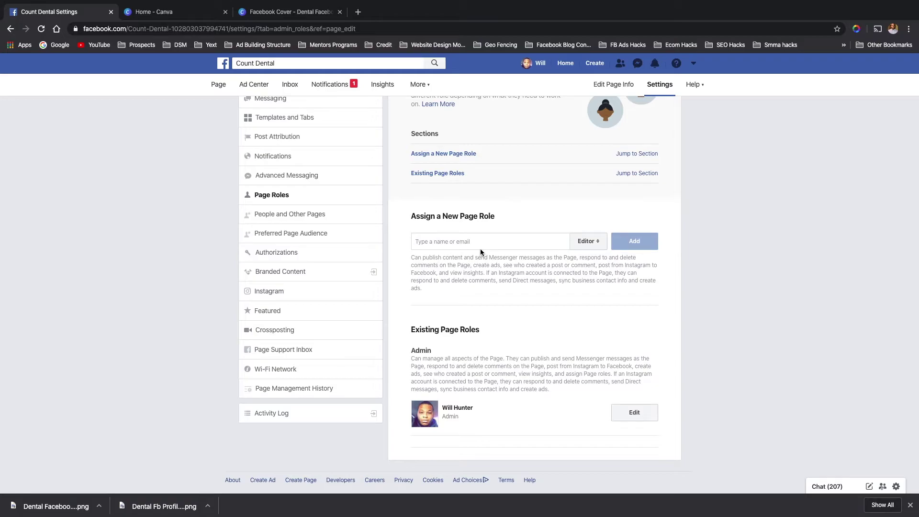
- Check the available Page roles twice, keeping Editor, then open People and Other Pages
left_click(593, 241)
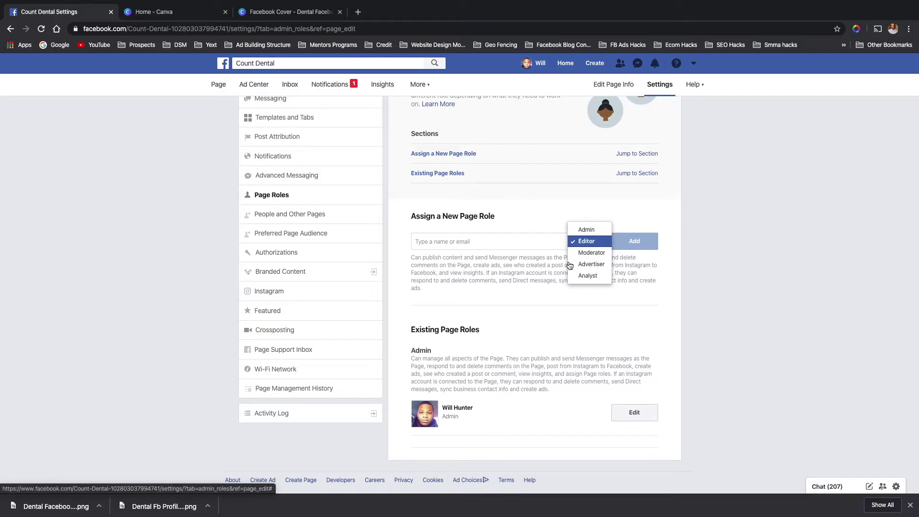
left_click(502, 310)
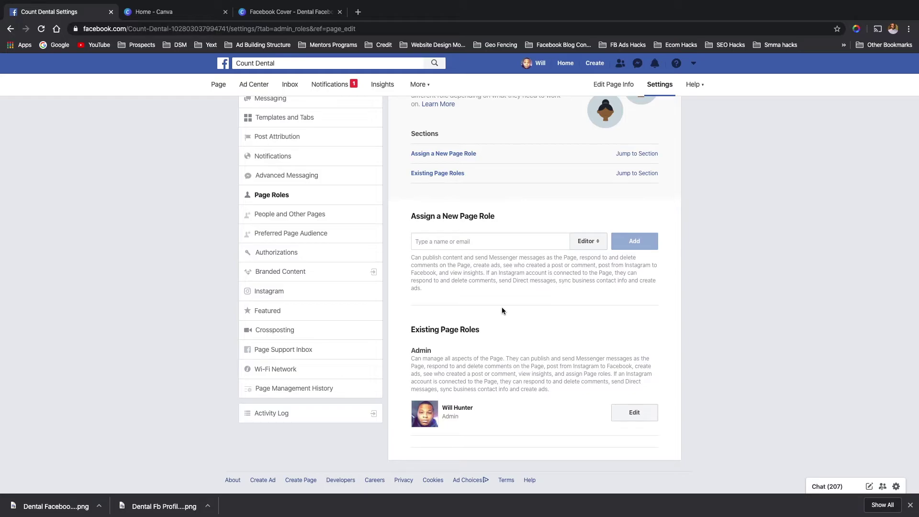
left_click(590, 244)
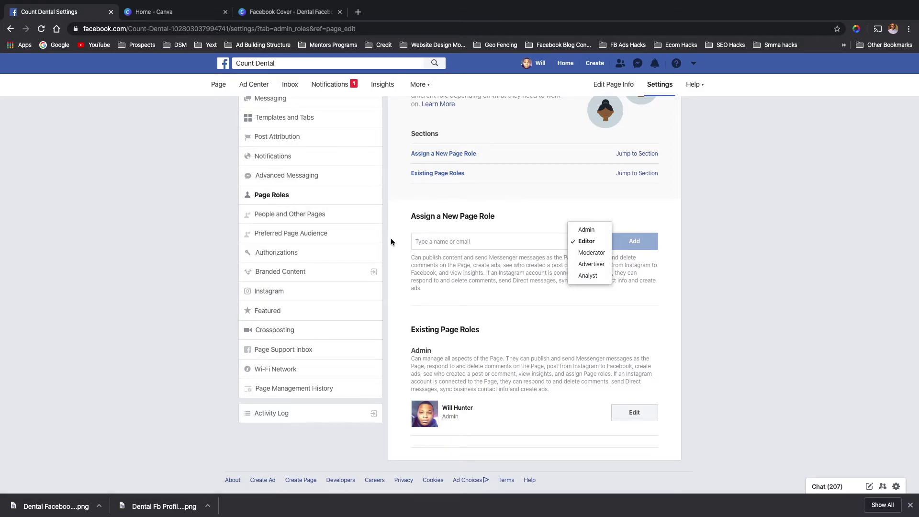
left_click(359, 224)
left_click(329, 218)
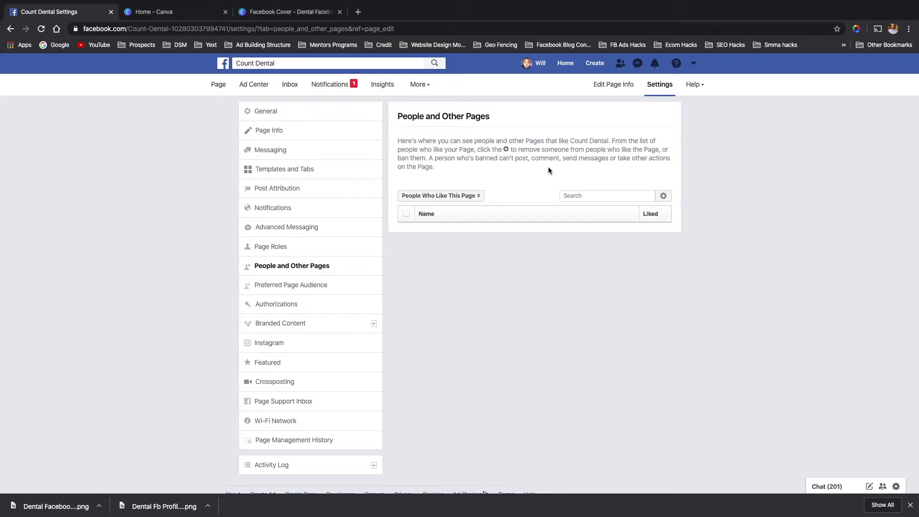
- View Preferred Page Audience, then open Authorizations for social issue and political ads
left_click(306, 289)
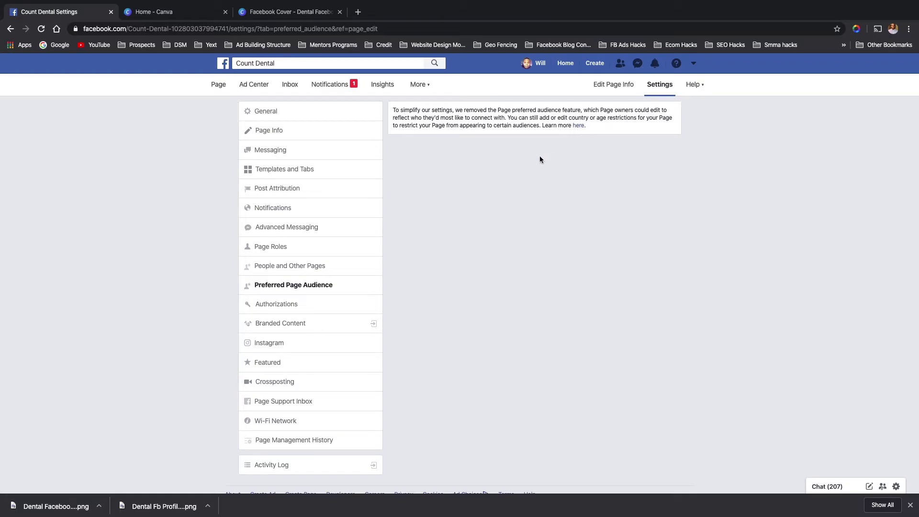
left_click(300, 305)
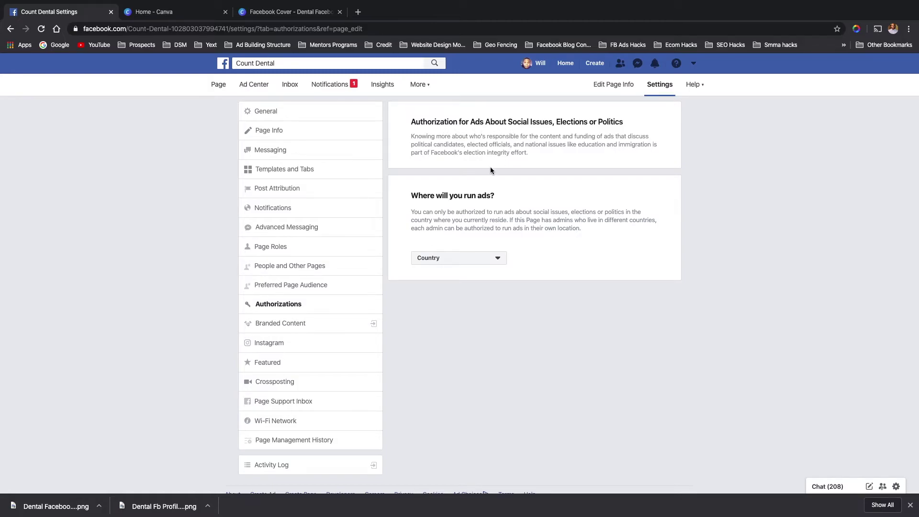
- Set the political ads country to United States by searching 'unt'
left_click(464, 260)
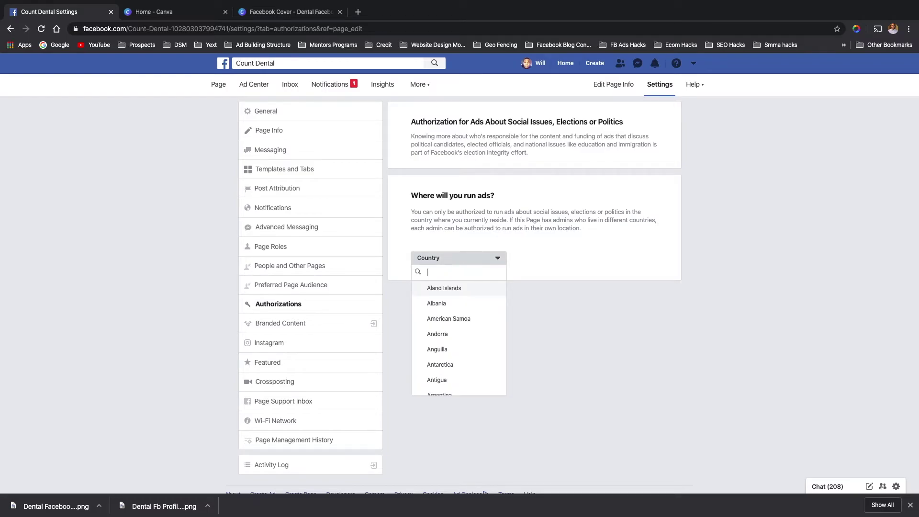
type("unt")
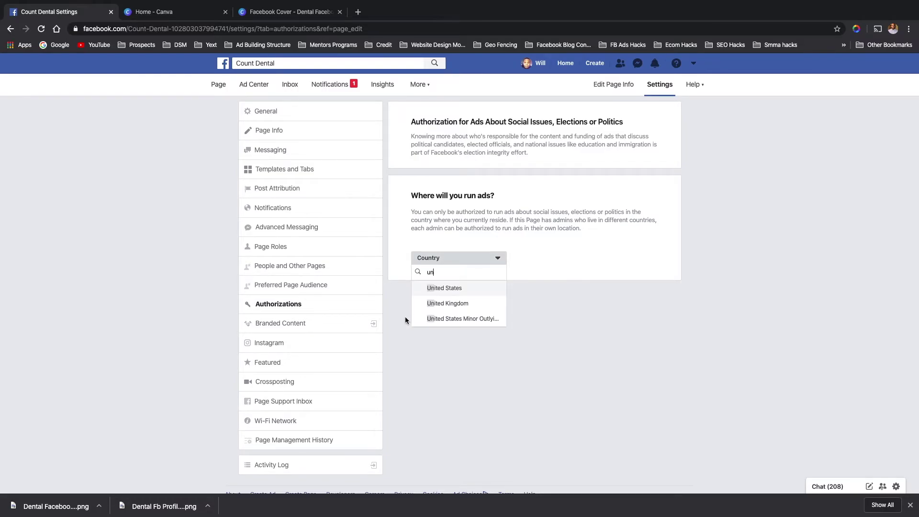
left_click(442, 290)
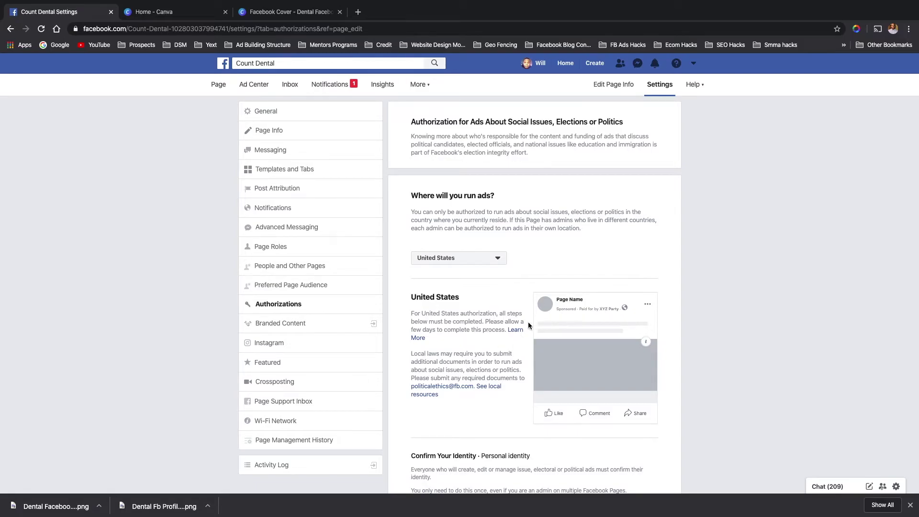
- Scroll through the United States authorization steps, from identity confirmation to optional Instagram
scroll(439, 349, "down", 1)
scroll(439, 349, "down", 1)
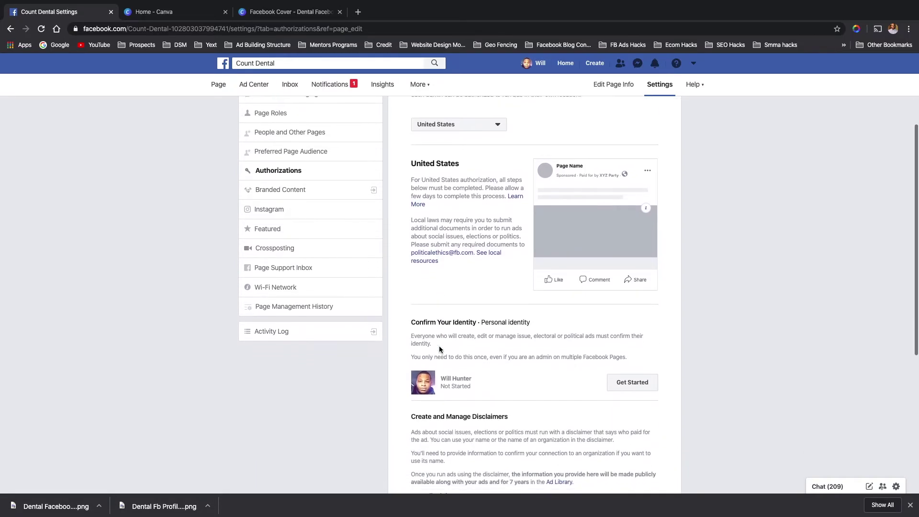
scroll(459, 311, "up", 2)
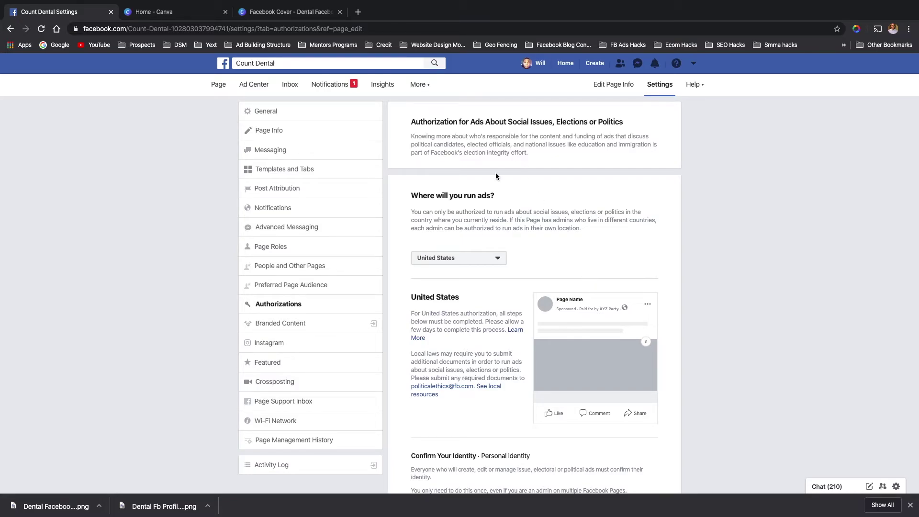
scroll(436, 262, "down", 4)
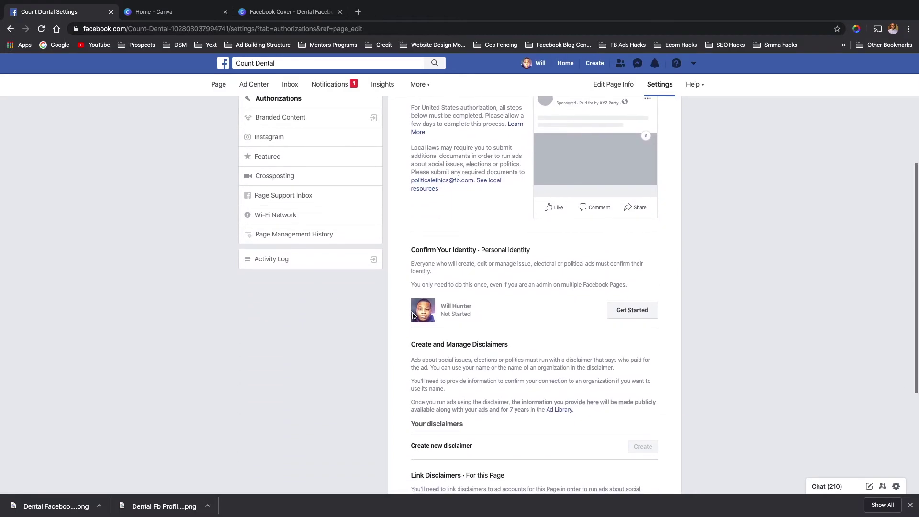
scroll(452, 274, "down", 2)
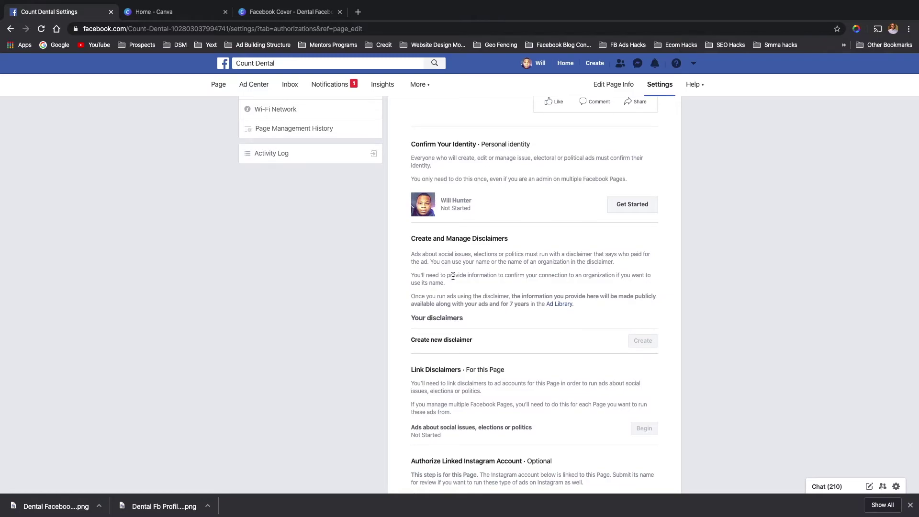
scroll(452, 276, "down", 1)
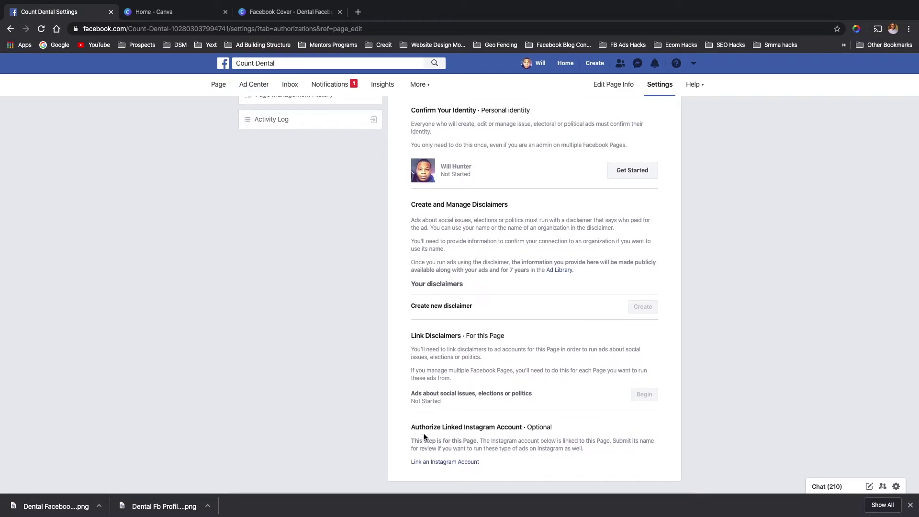
scroll(484, 383, "up", 1)
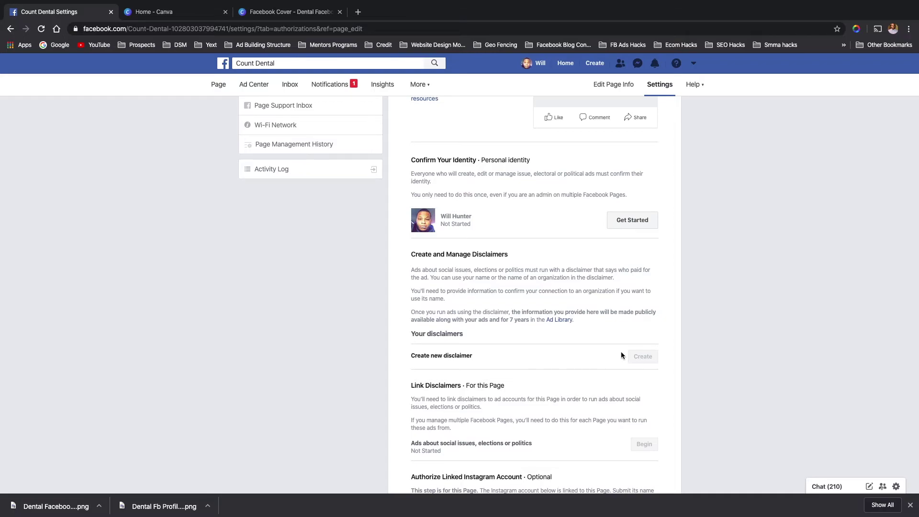
scroll(488, 206, "up", 4)
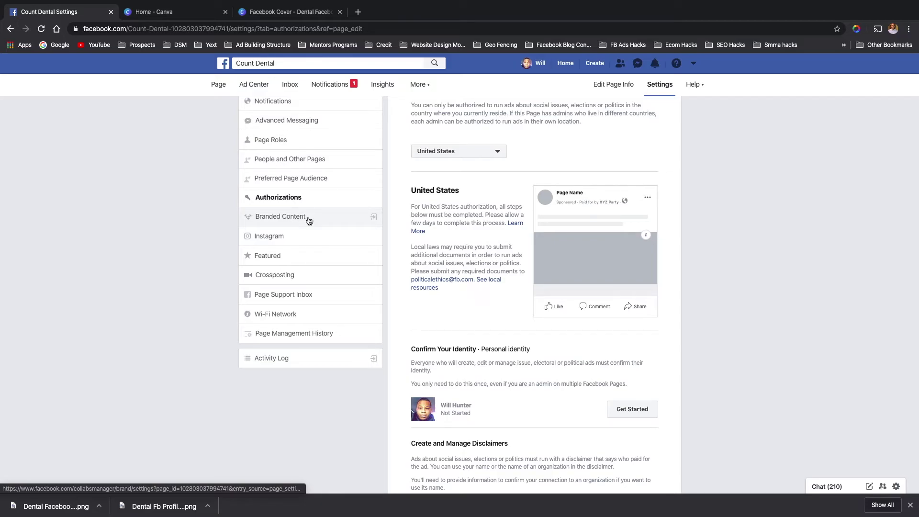
left_click(309, 218)
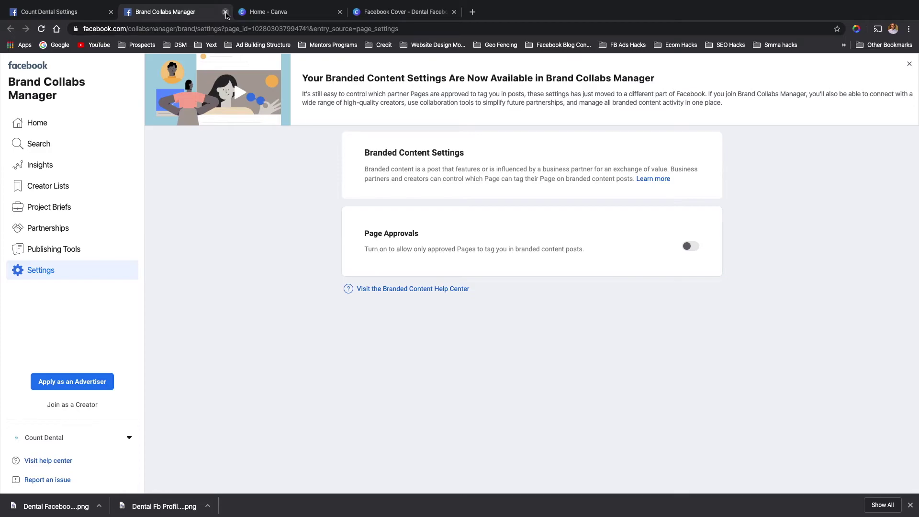
left_click(226, 12)
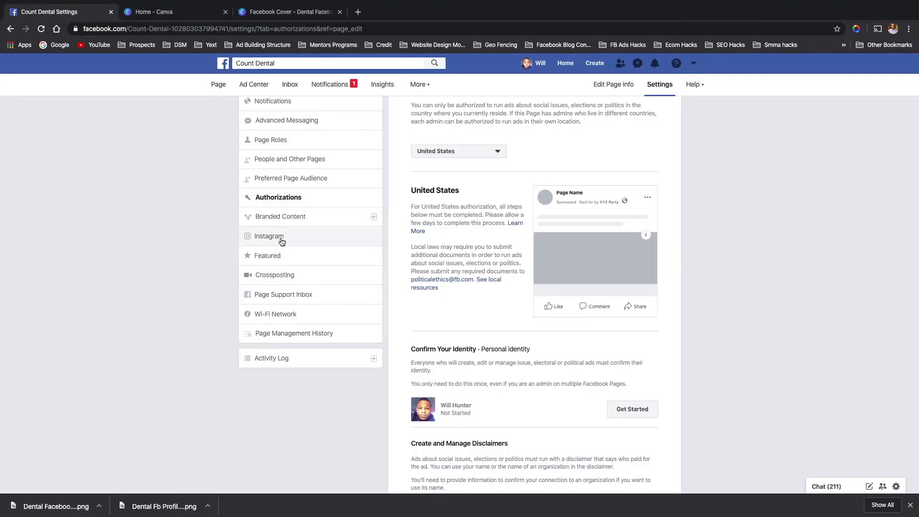
- View the Instagram connection options, then open the Featured settings
left_click(286, 240)
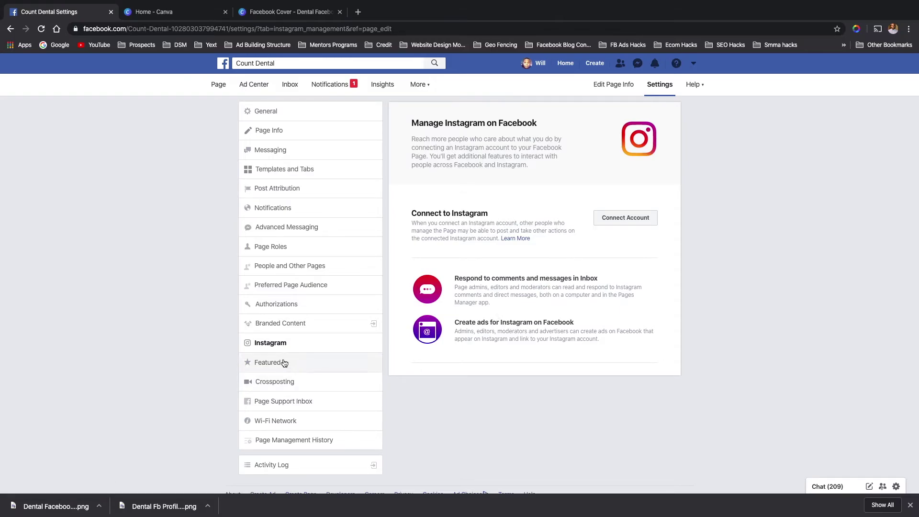
left_click(268, 363)
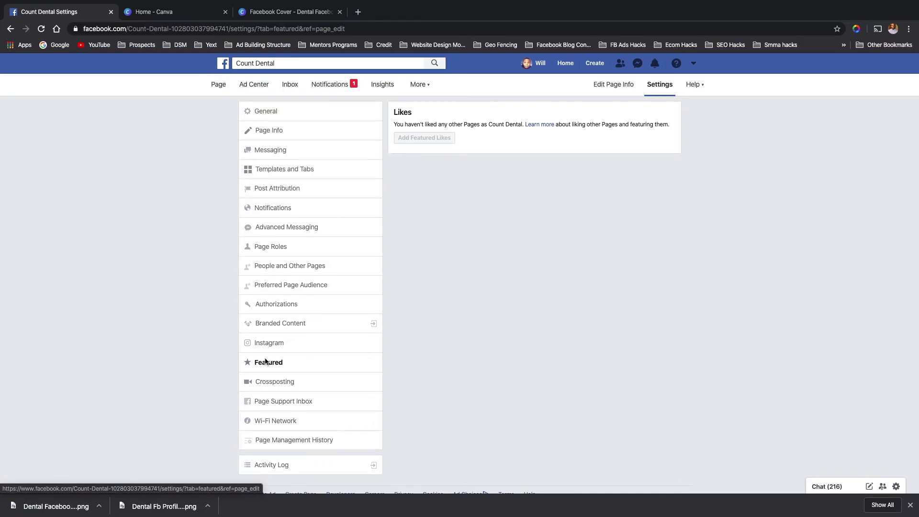
- Open Crossposting, where no Pages are yet added for crossposting videos
left_click(276, 382)
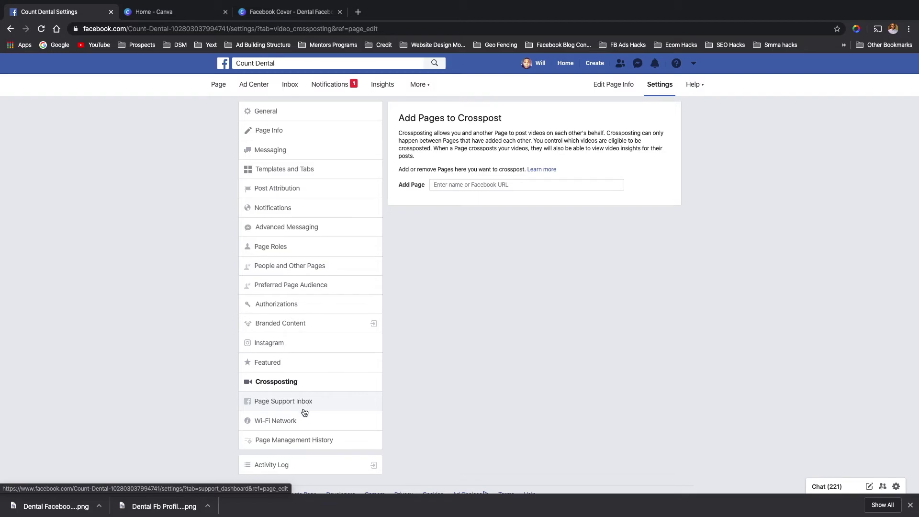
- Check that the Page Support Inbox has no requests, then go to the Wi-Fi Network settings
left_click(300, 402)
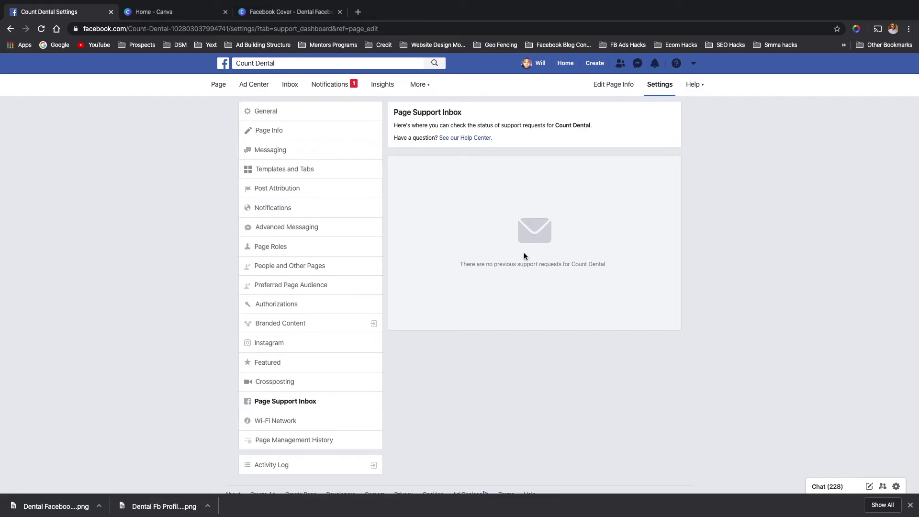
left_click(295, 421)
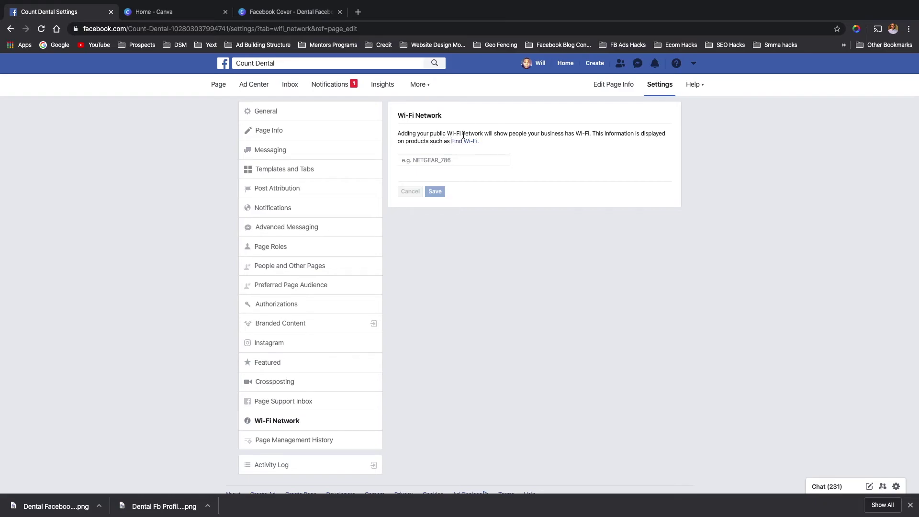
- Save 'Count Dental' as the Wi-Fi network name and view the Page Management History
left_click(458, 160)
type("Count Dental Wifi")
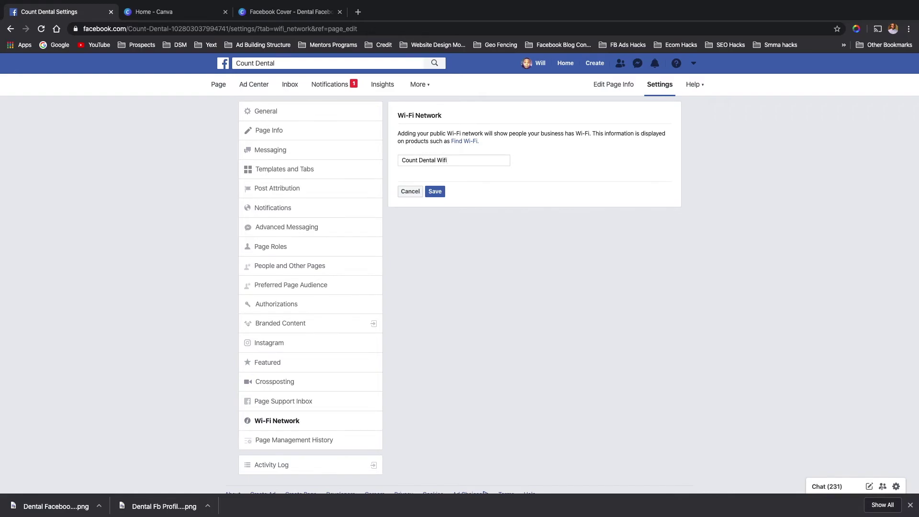
left_click(430, 191)
left_click(276, 446)
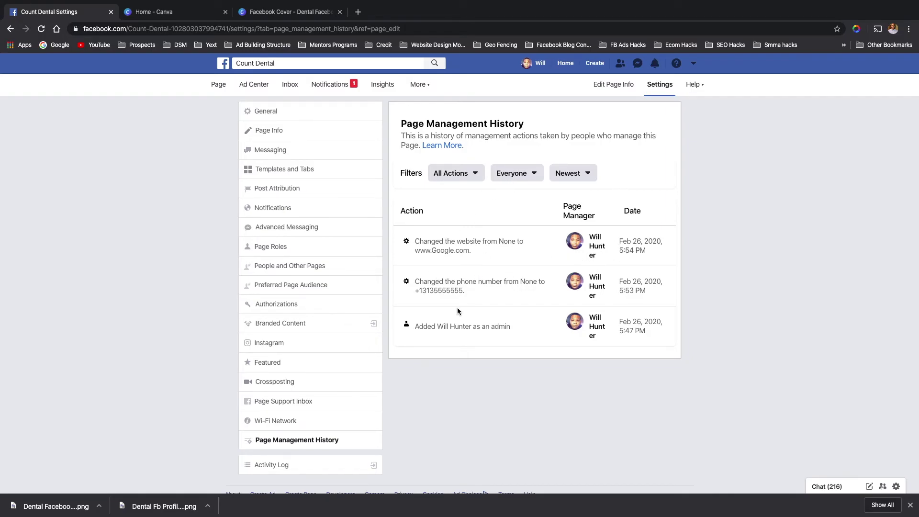
- Look through the Activity Log, go back to the management history, then return to the Count Dental home page
scroll(340, 386, "down", 1)
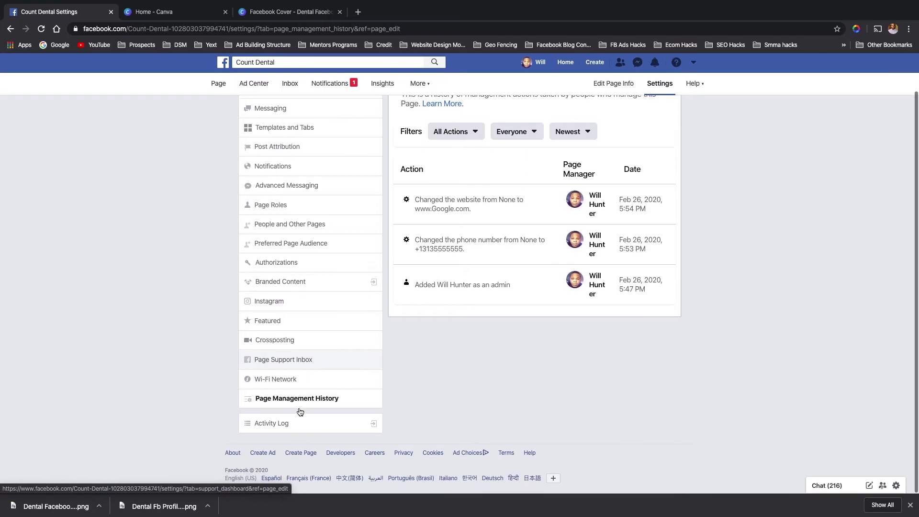
left_click(281, 429)
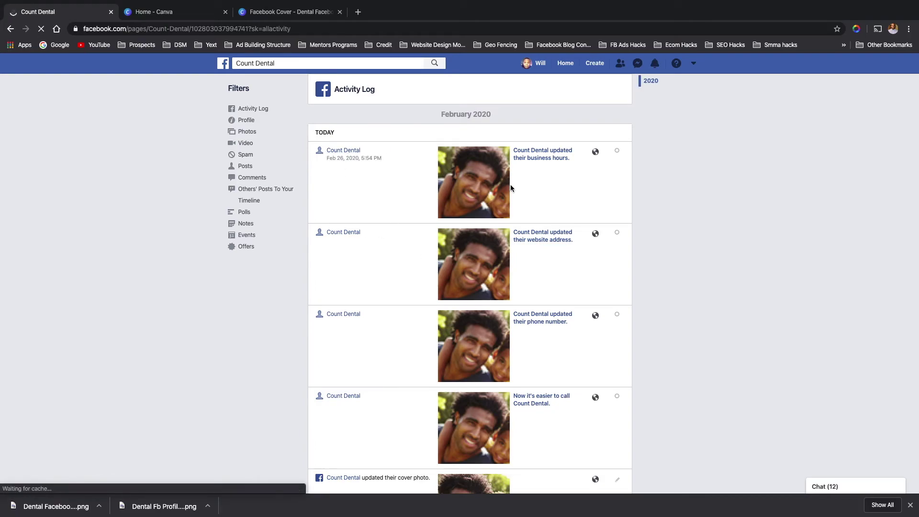
scroll(531, 247, "down", 4)
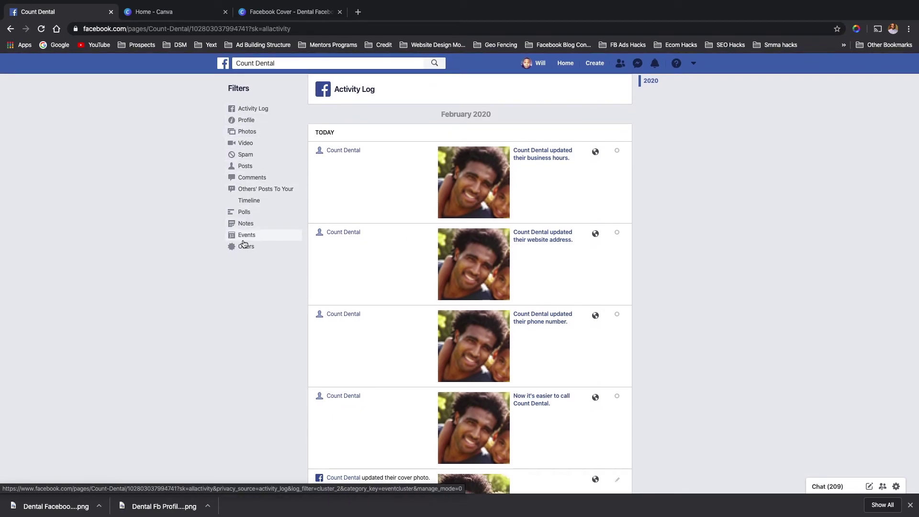
left_click(11, 30)
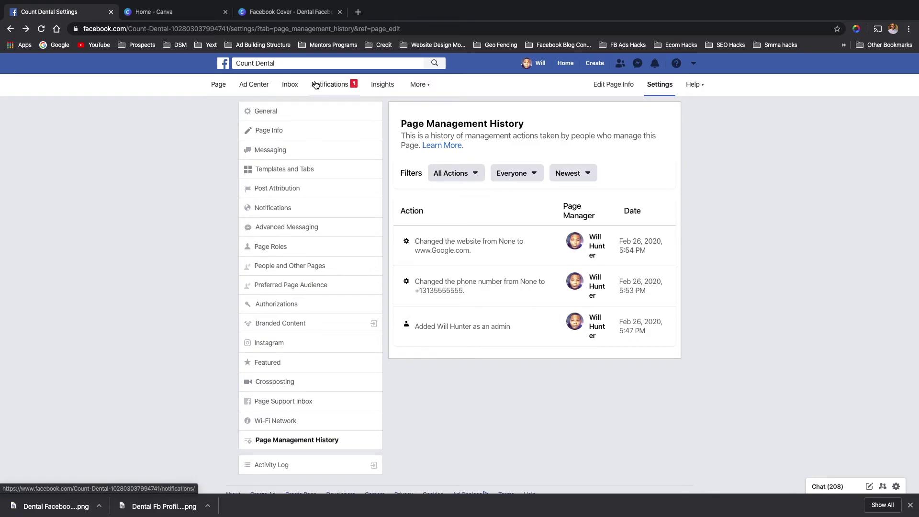
left_click(215, 84)
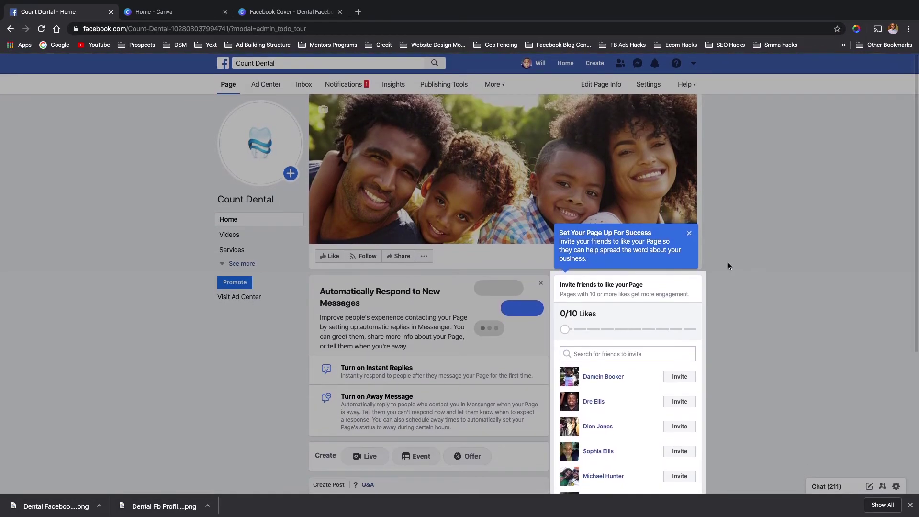
- Dismiss the setup tour and open Edit Page Info at its Contact section
left_click(689, 234)
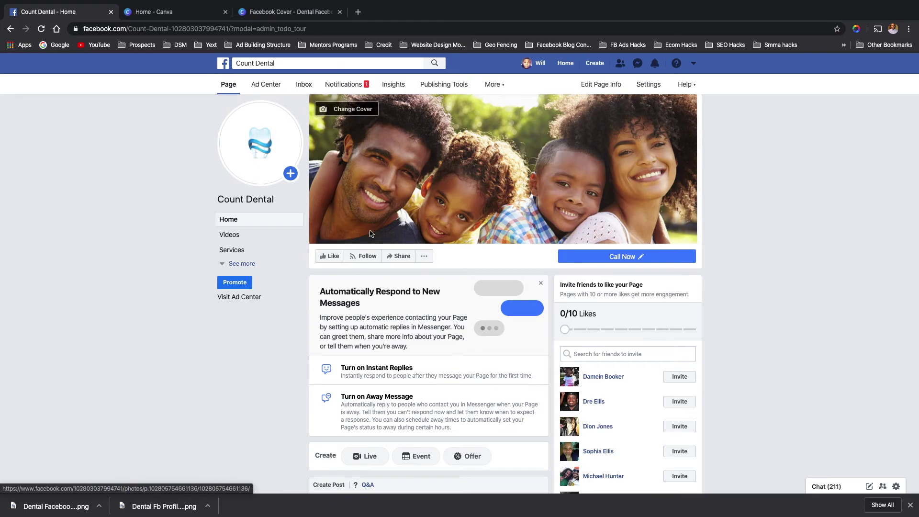
left_click(423, 256)
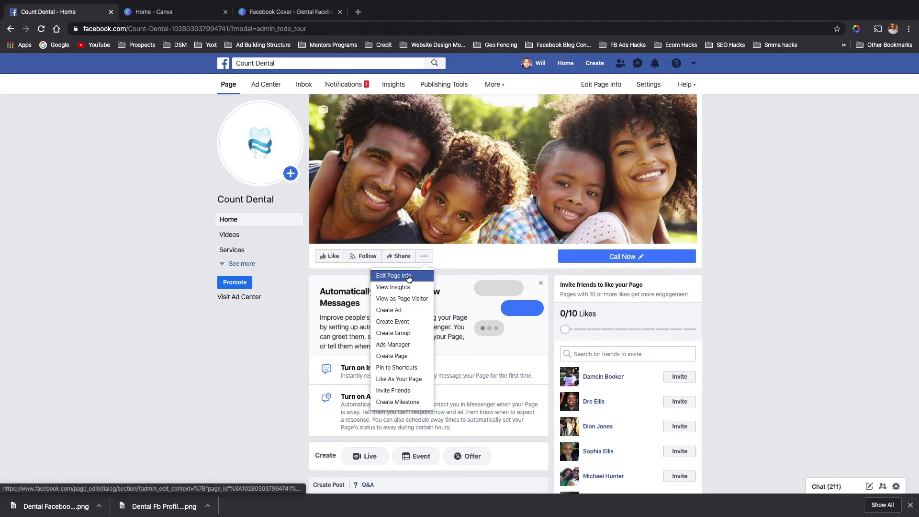
left_click(408, 276)
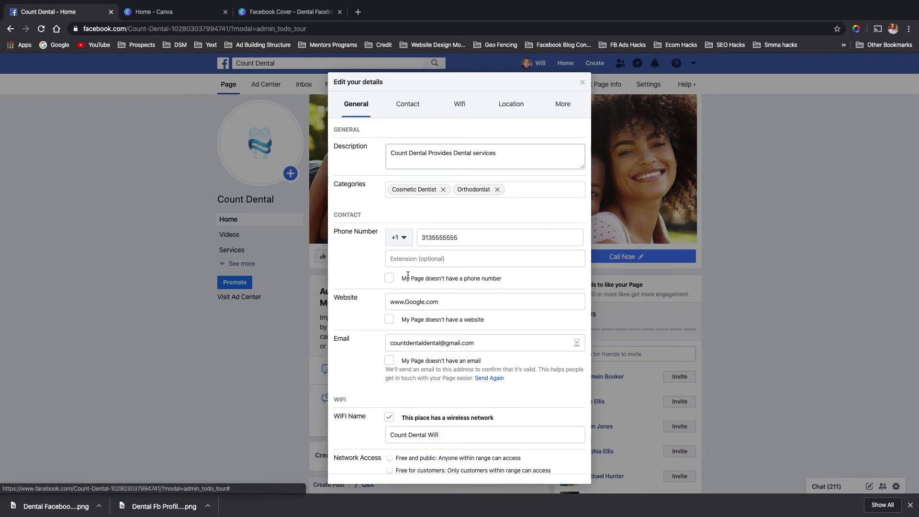
scroll(408, 352, "down", 15)
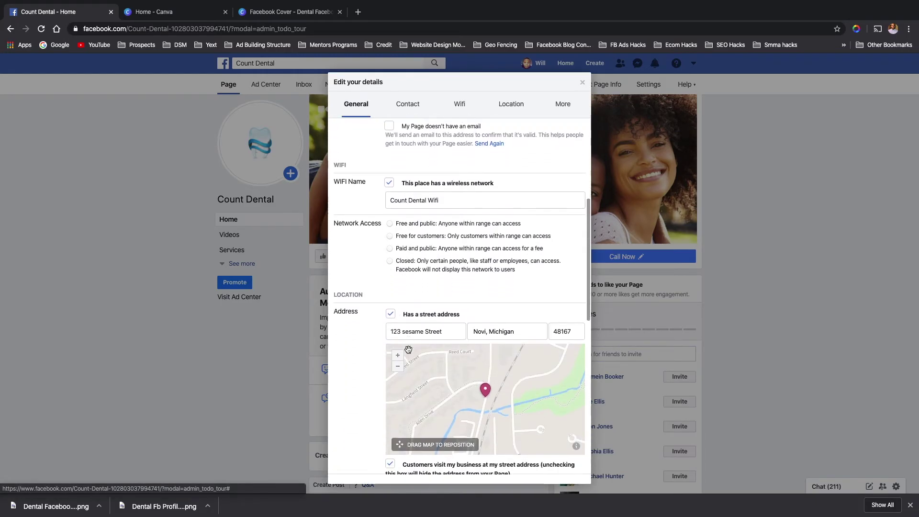
scroll(409, 352, "up", 15)
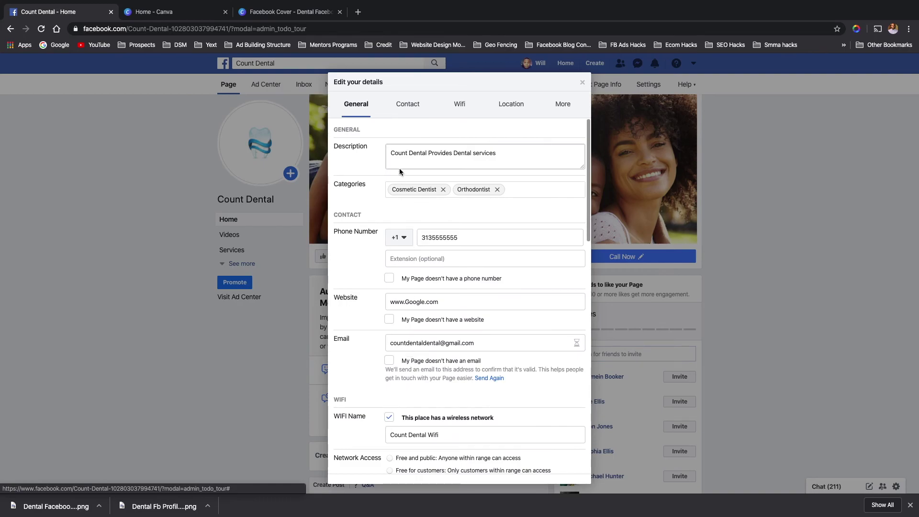
left_click(406, 105)
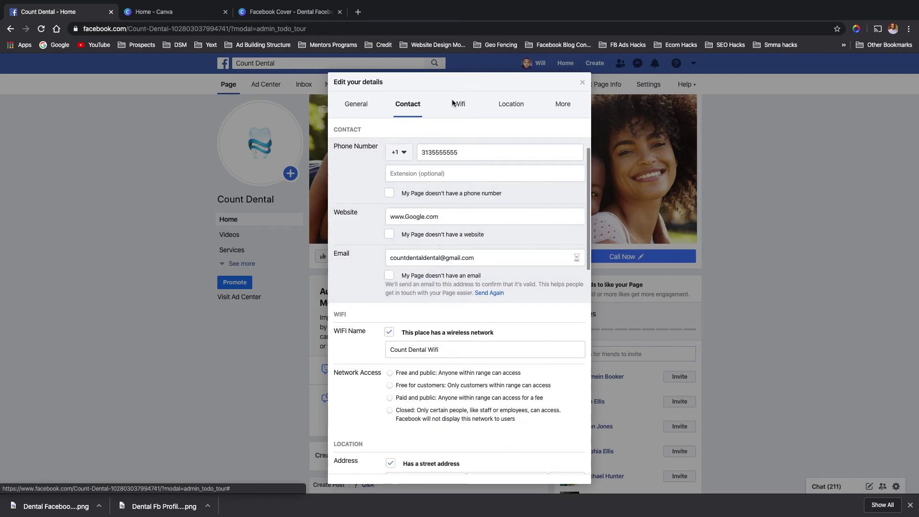
- Review the Wifi, Location and More sections, then close the page info dialog and actions list
left_click(467, 106)
left_click(503, 110)
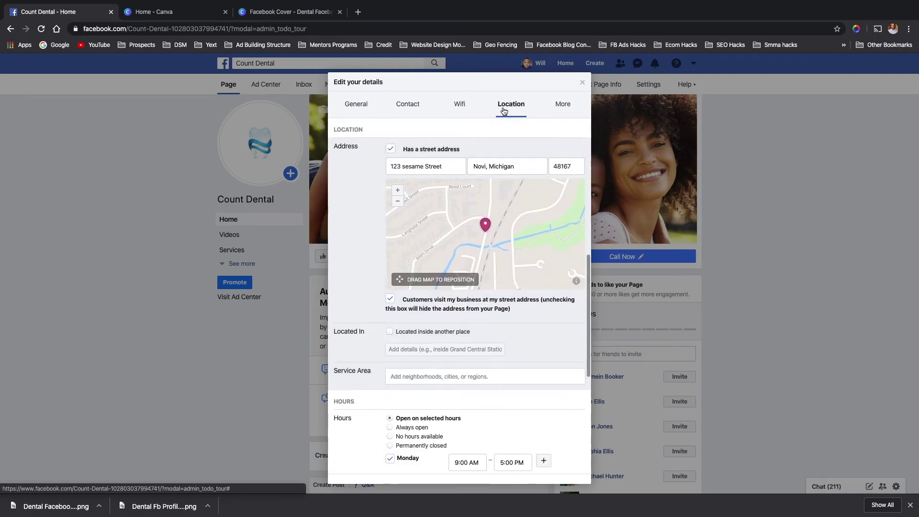
left_click(559, 106)
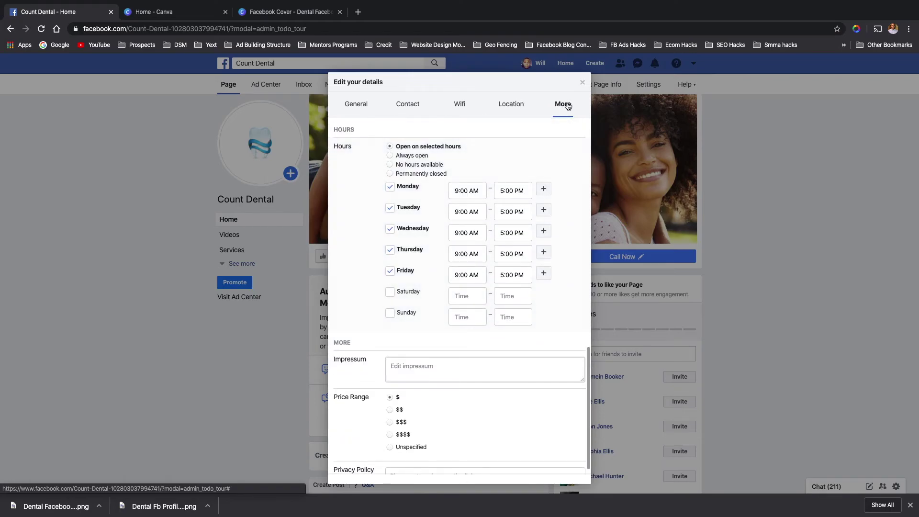
left_click(581, 83)
left_click(424, 257)
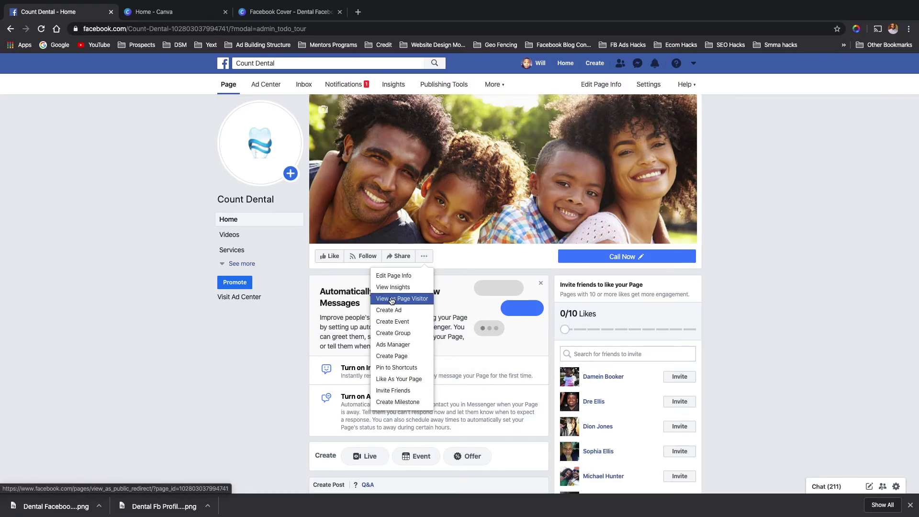
left_click(294, 267)
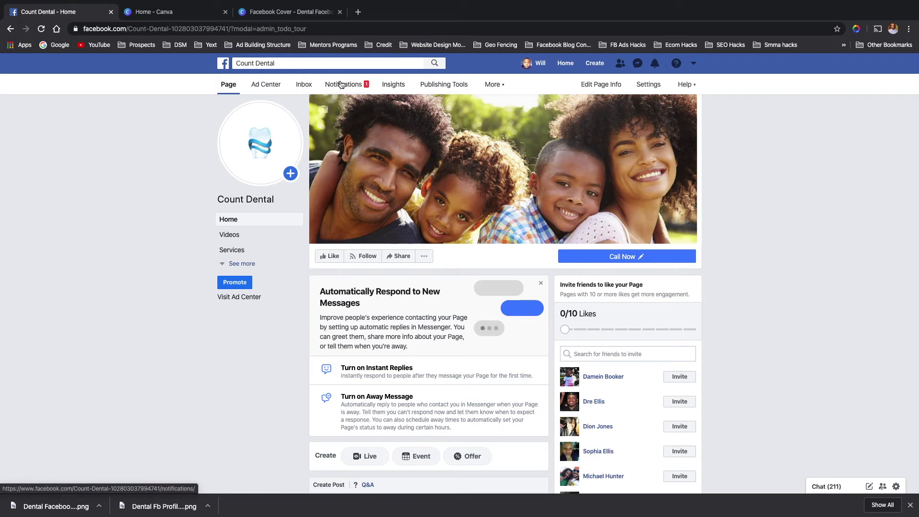
left_click(270, 86)
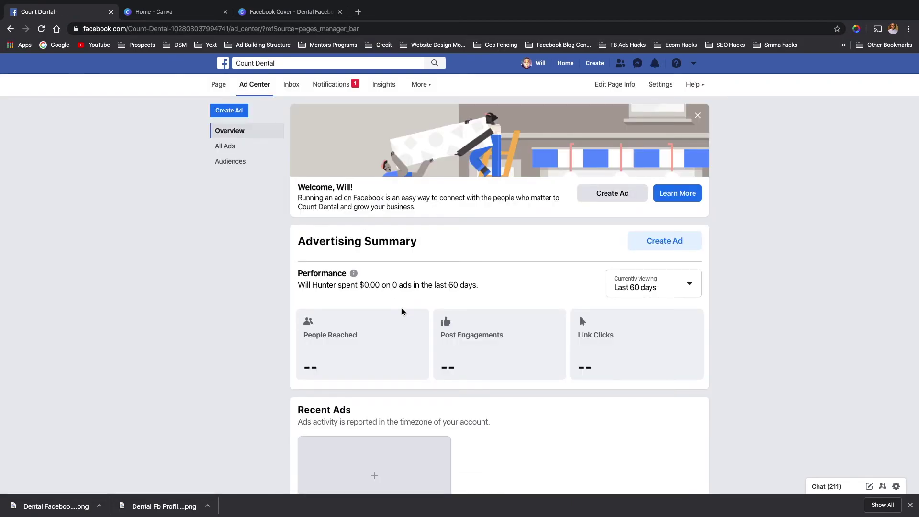
scroll(402, 311, "down", 1)
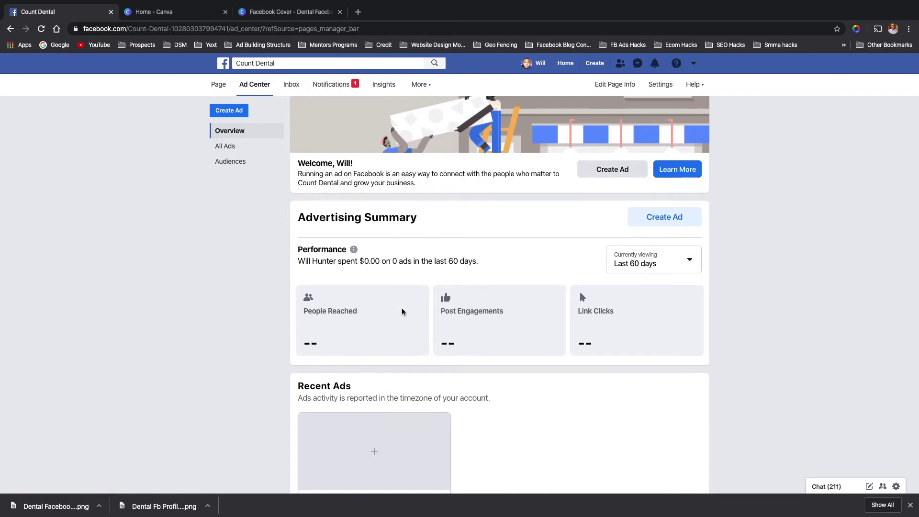
scroll(402, 312, "down", 5)
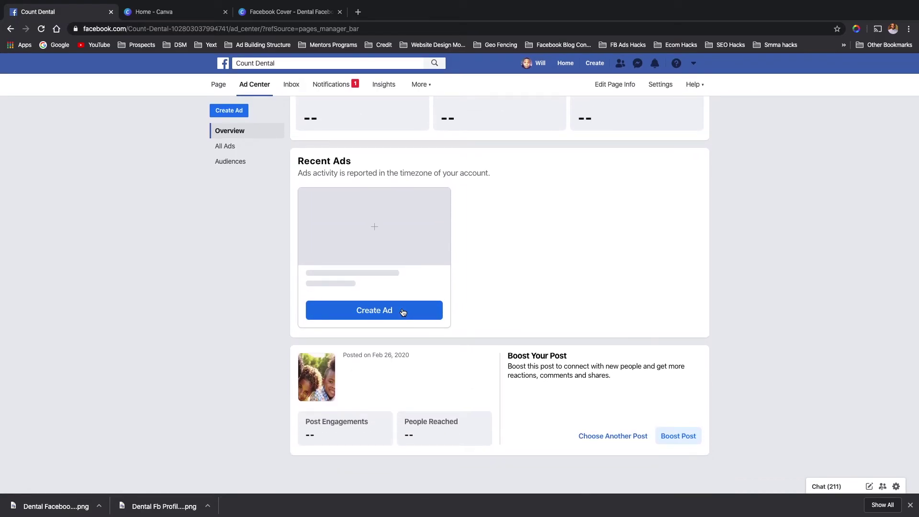
scroll(397, 307, "up", 5)
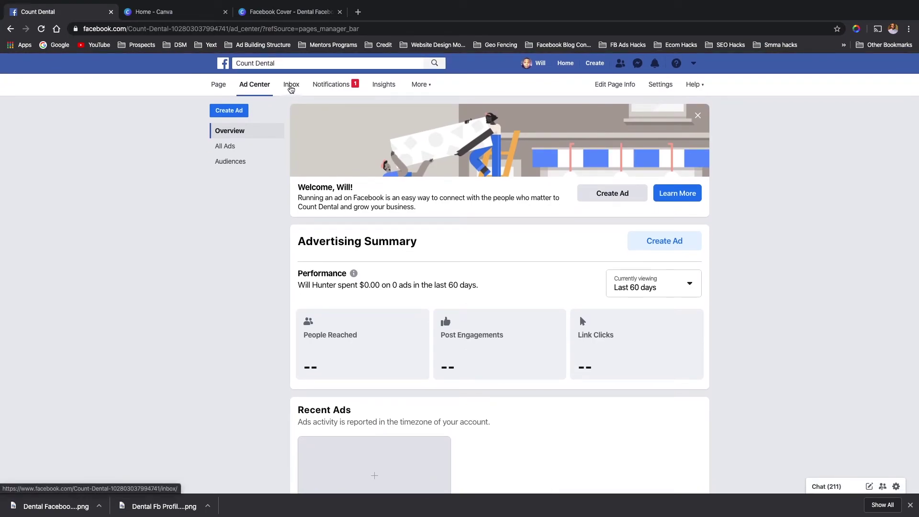
- Open the page's Inbox and look at the Main, Done and Spam folder list
left_click(291, 89)
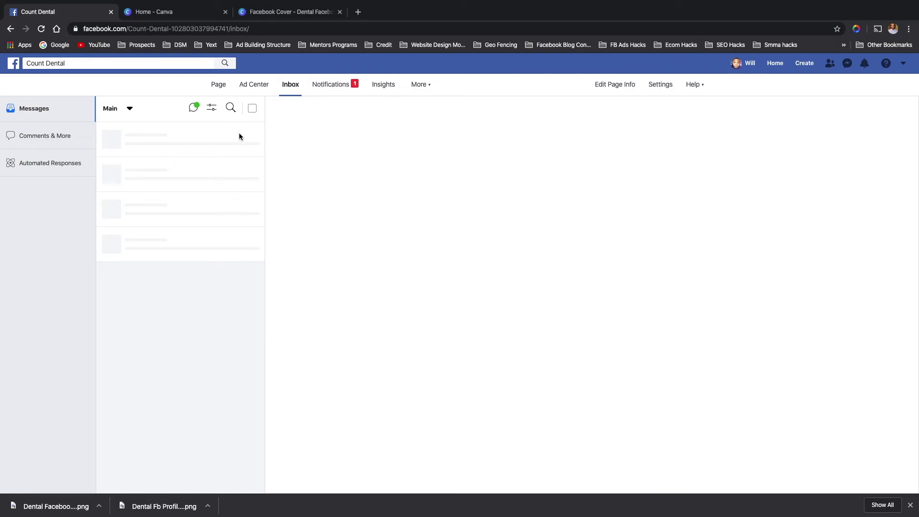
left_click(130, 110)
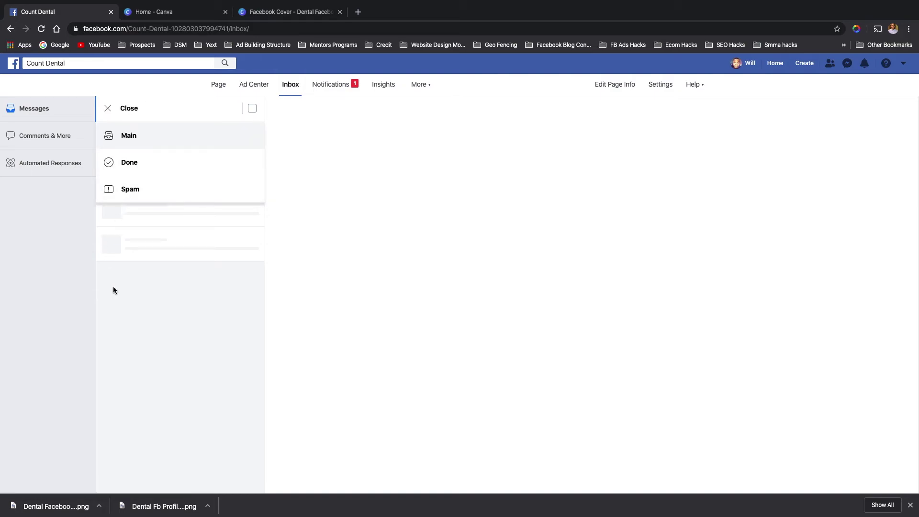
left_click(106, 109)
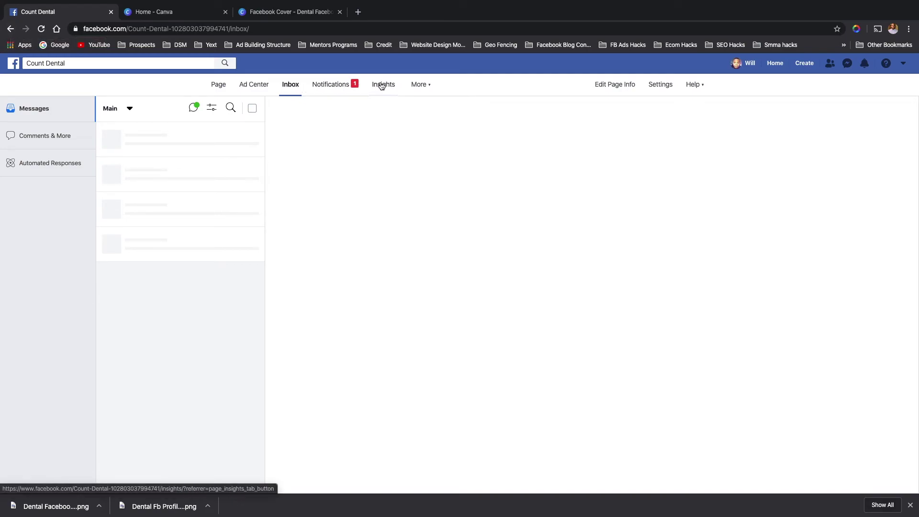
- Go to Insights, keep the Last 7 days range, and scroll through the Feb 19–25 overview
left_click(381, 85)
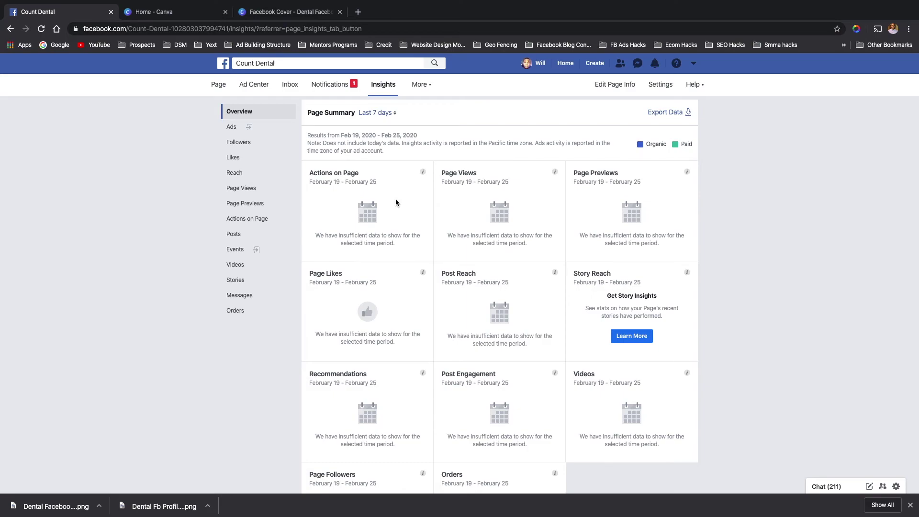
left_click(387, 114)
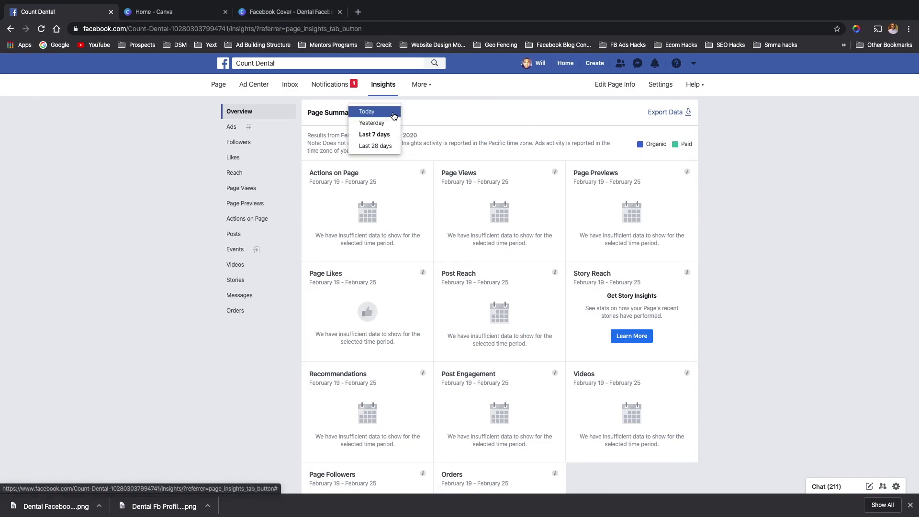
left_click(434, 102)
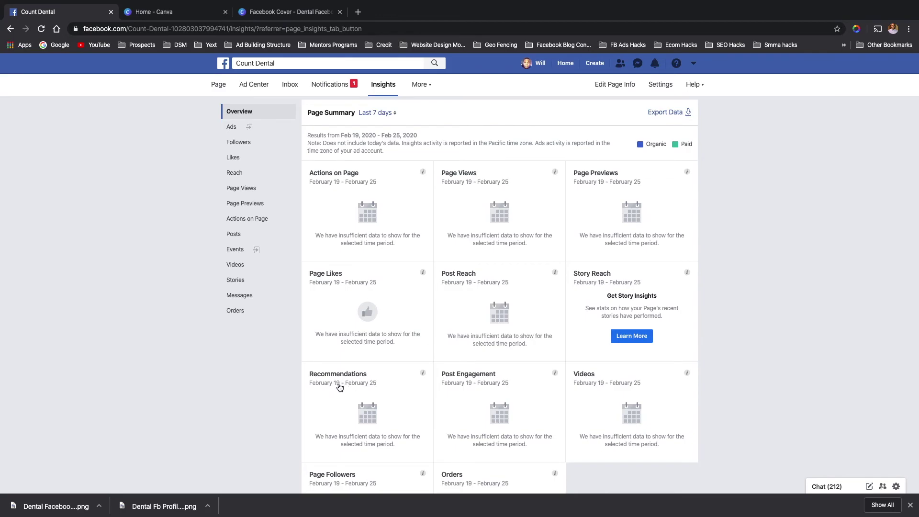
scroll(341, 383, "down", 2)
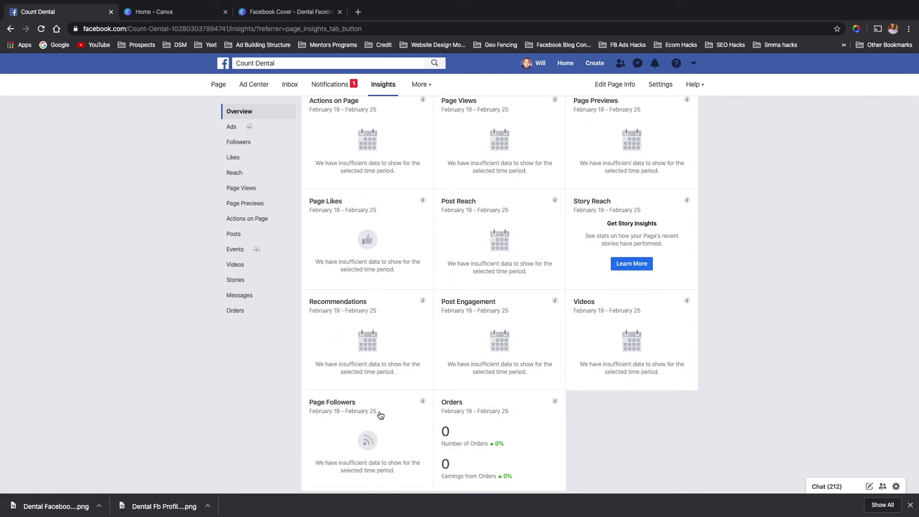
scroll(459, 404, "down", 1)
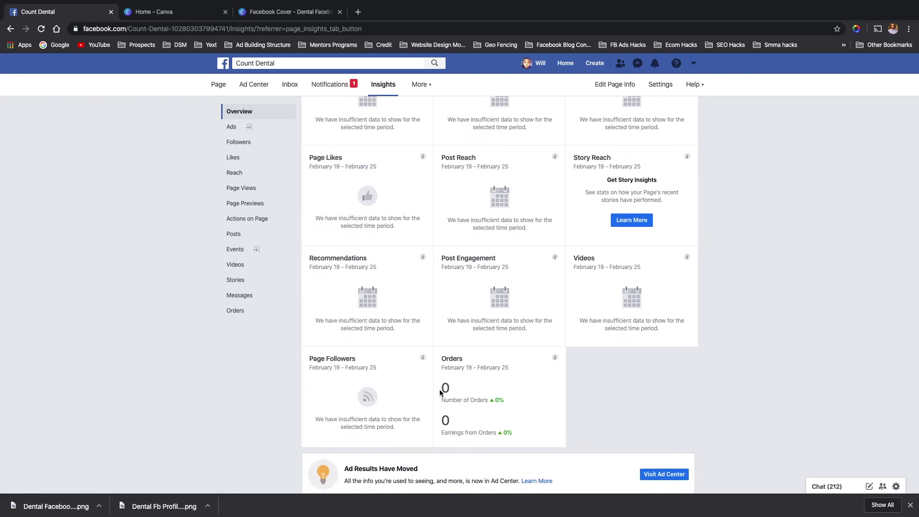
scroll(443, 390, "down", 4)
scroll(439, 389, "down", 1)
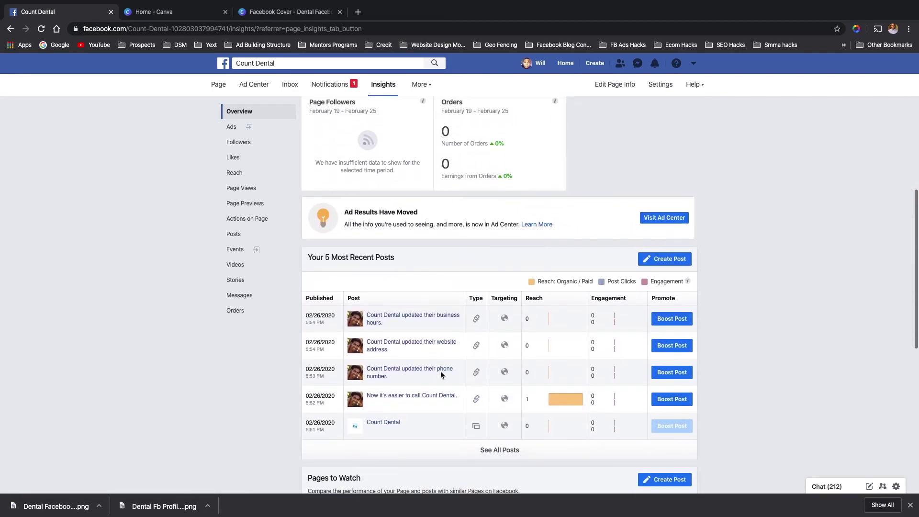
mouse_move(567, 392)
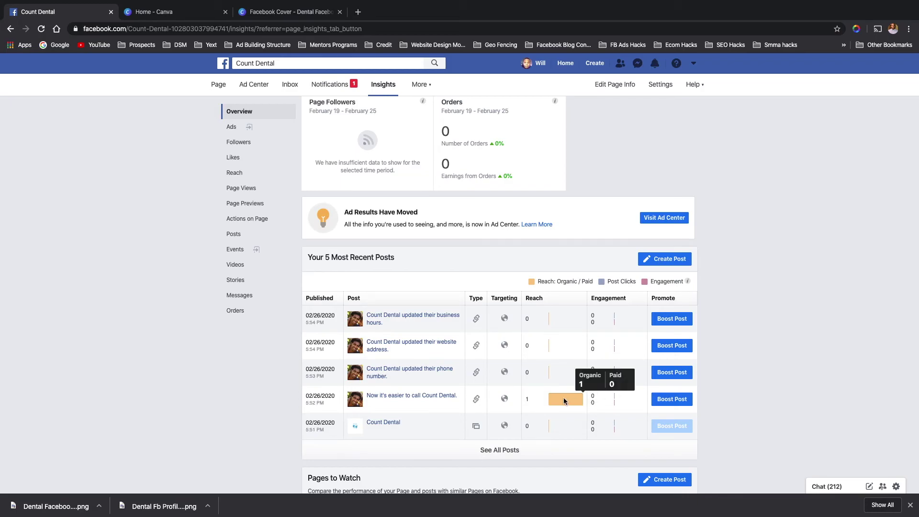
scroll(488, 414, "down", 2)
scroll(488, 416, "down", 4)
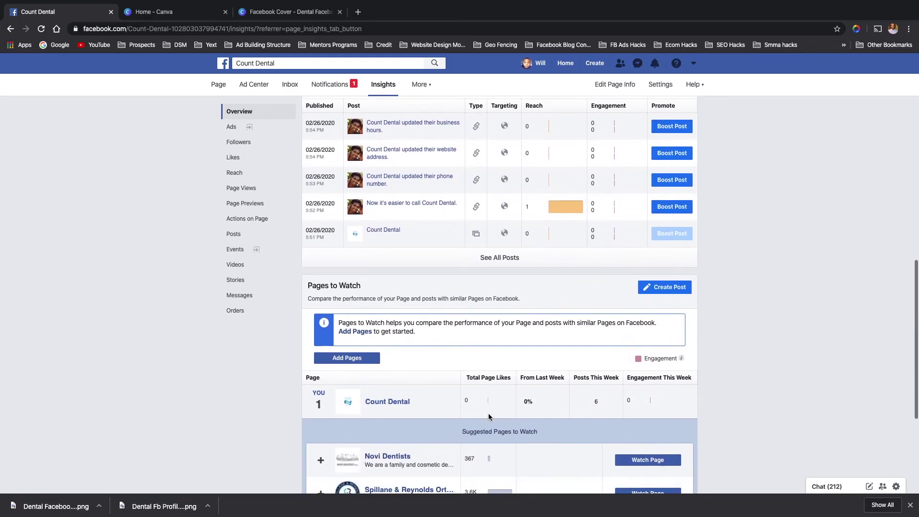
scroll(356, 338, "down", 1)
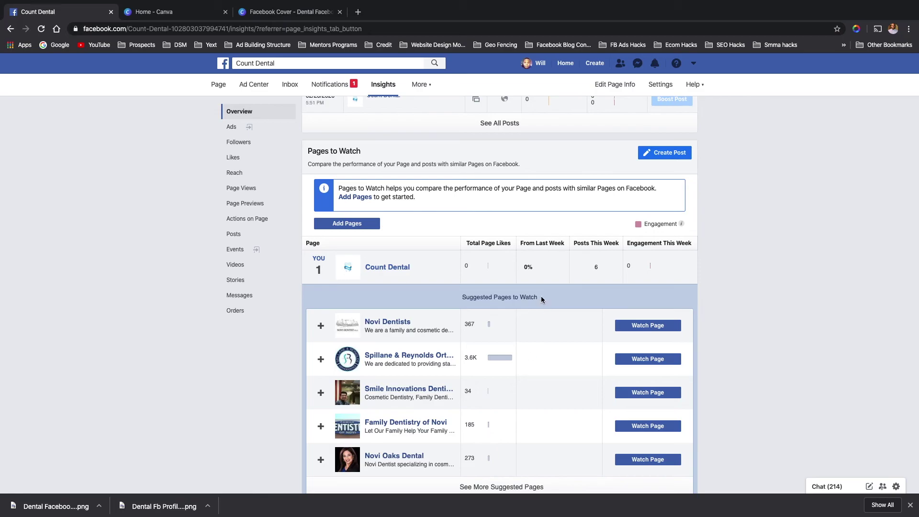
scroll(559, 437, "down", 2)
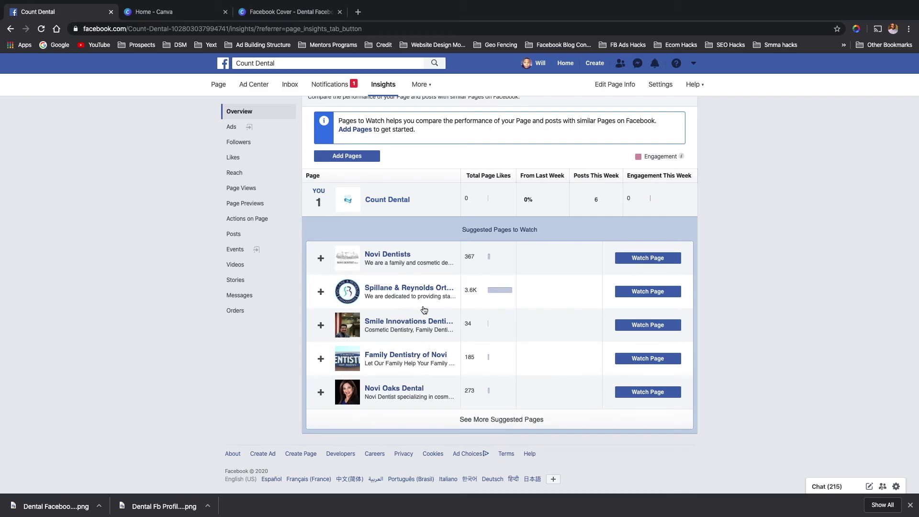
left_click(488, 423)
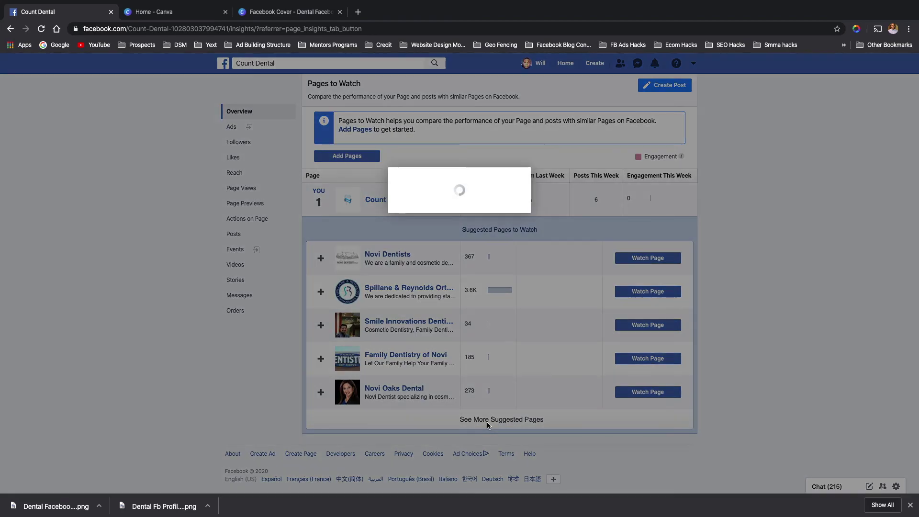
scroll(462, 280, "down", 10)
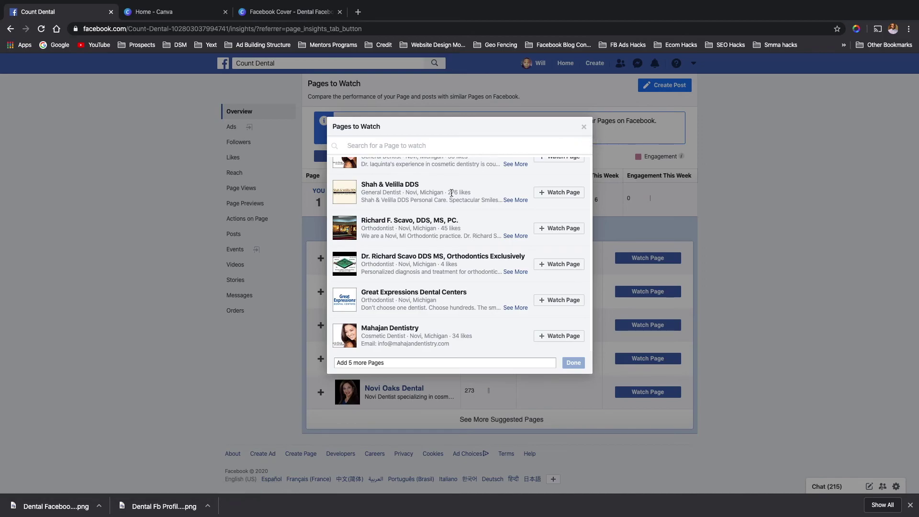
left_click(584, 128)
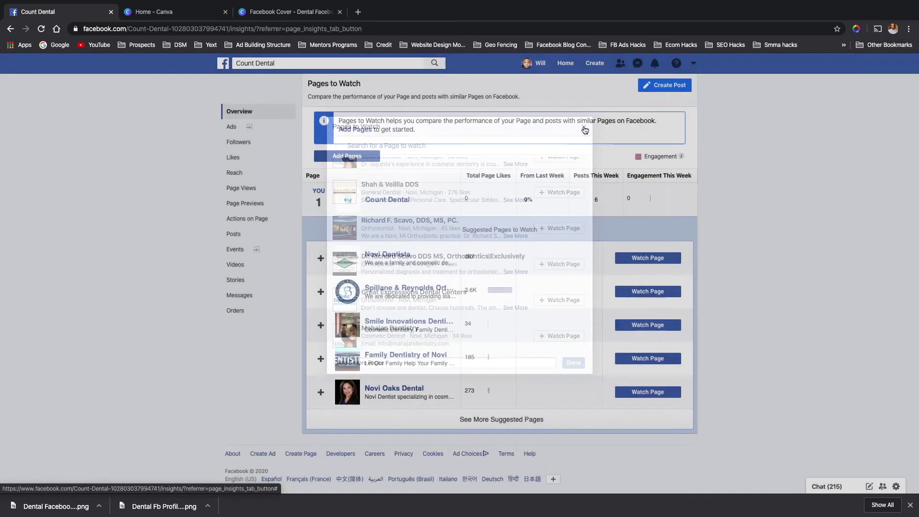
scroll(396, 211, "up", 15)
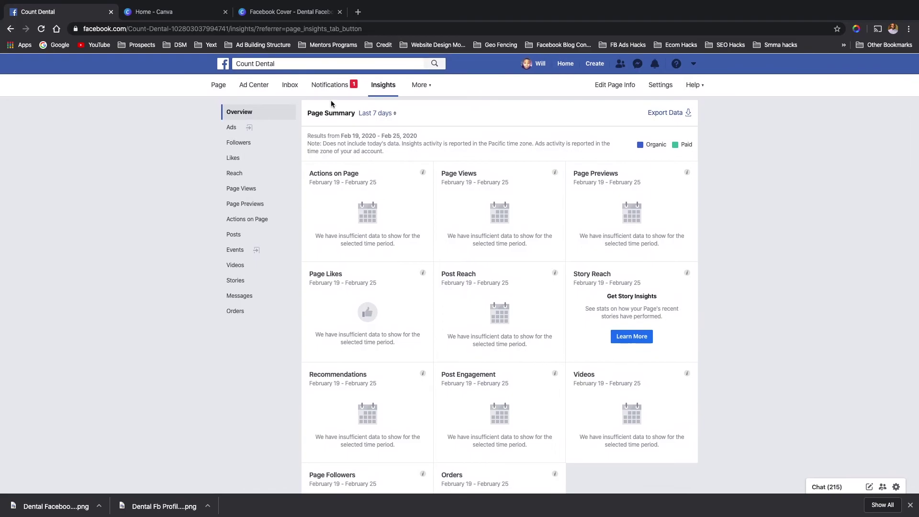
- Open Publishing Tools from More, scroll the six published posts, and reopen the More menu
left_click(419, 85)
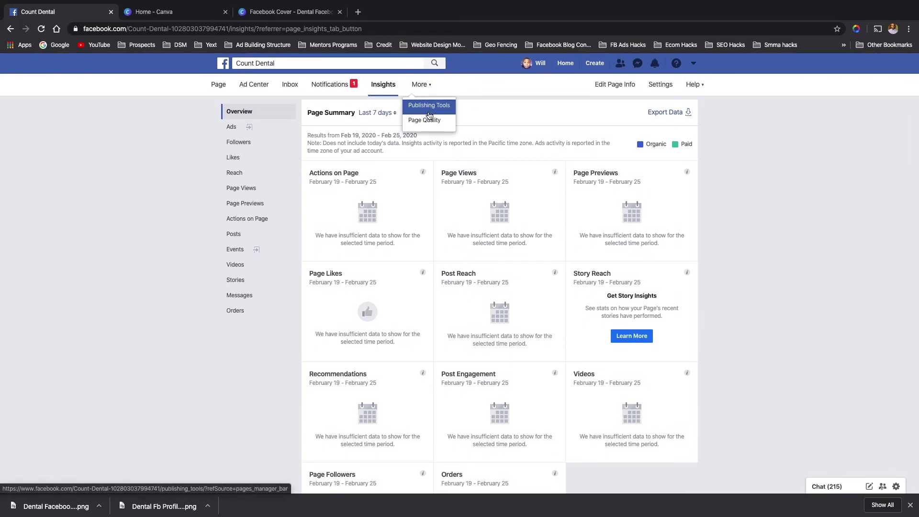
left_click(432, 105)
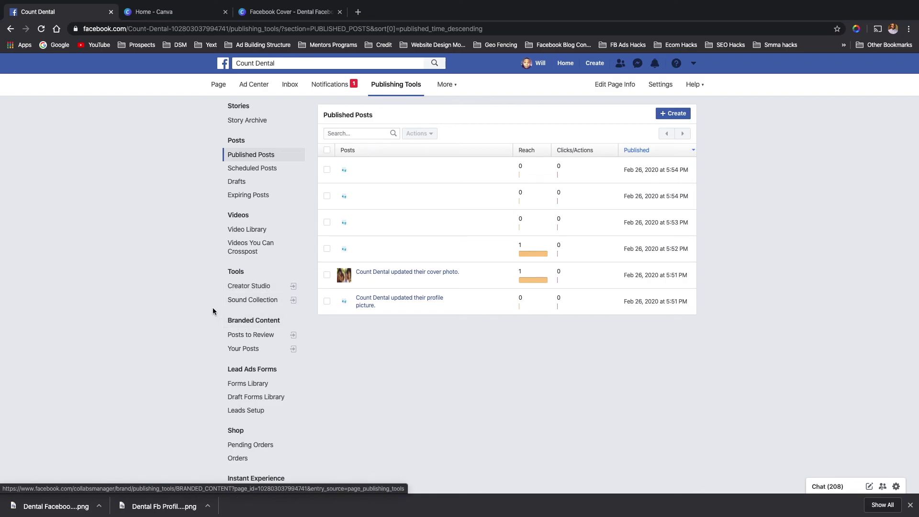
scroll(212, 325, "down", 2)
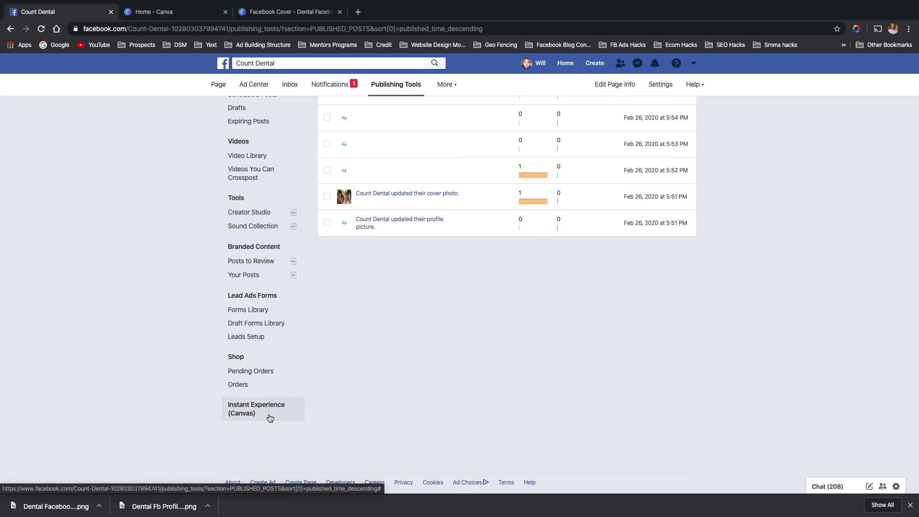
scroll(303, 347, "up", 1)
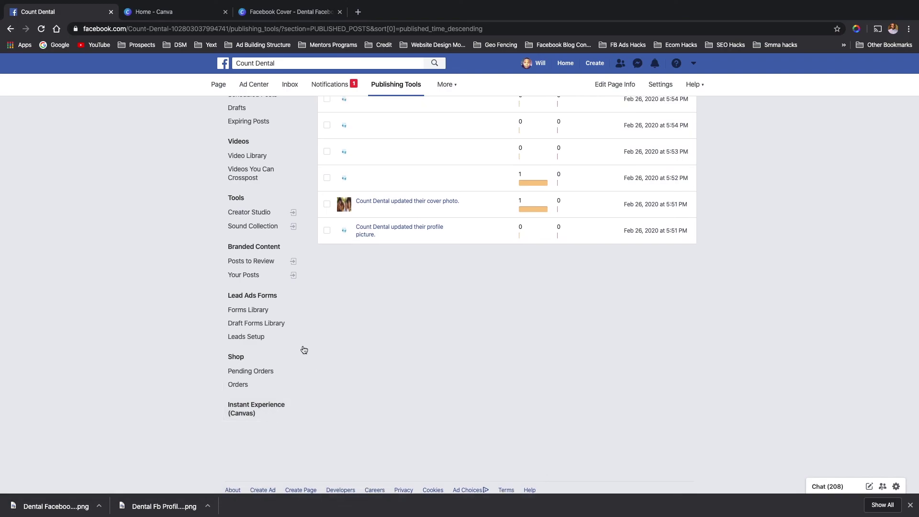
scroll(304, 350, "up", 3)
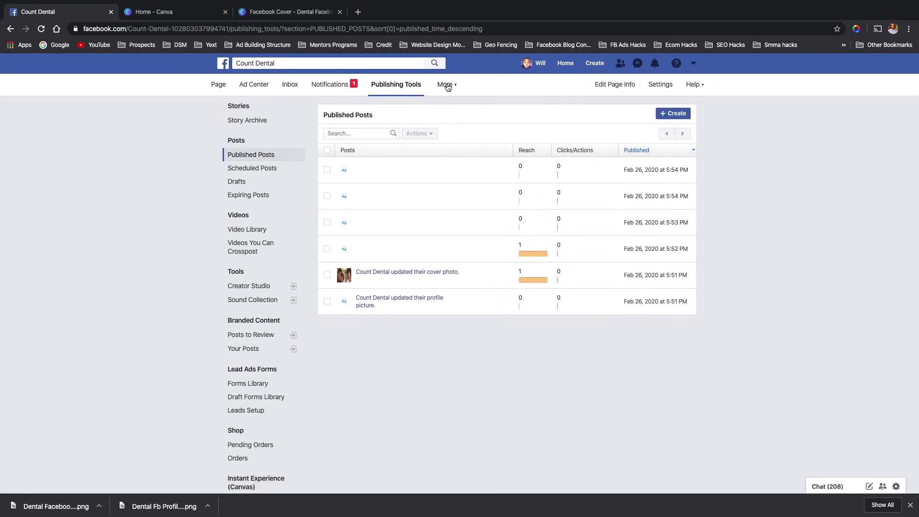
left_click(447, 85)
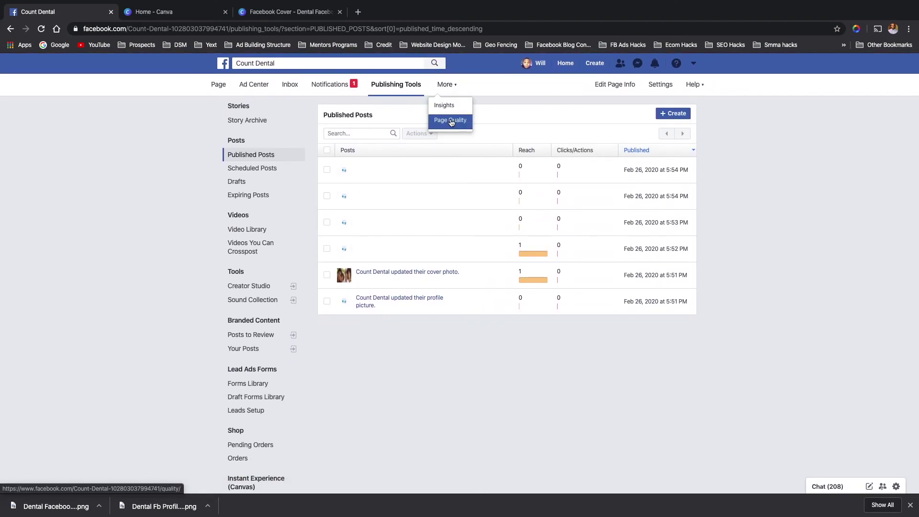
left_click(450, 121)
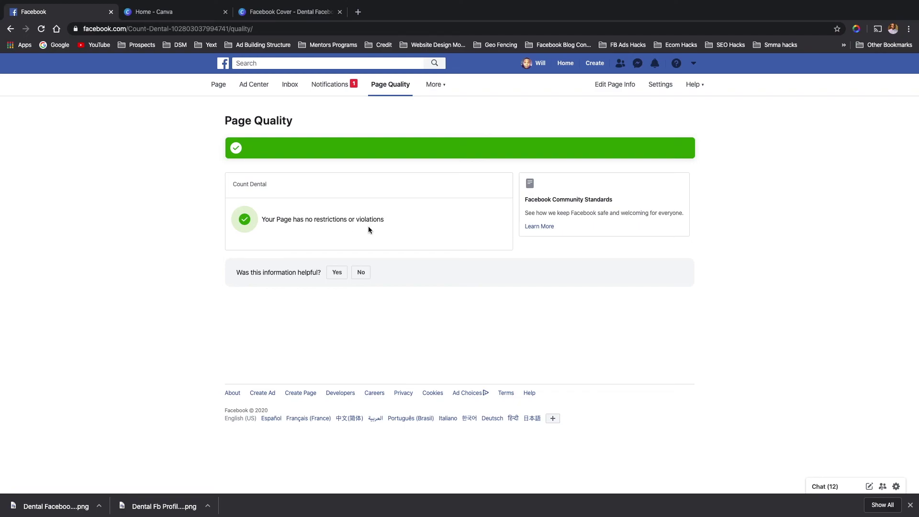
left_click(445, 90)
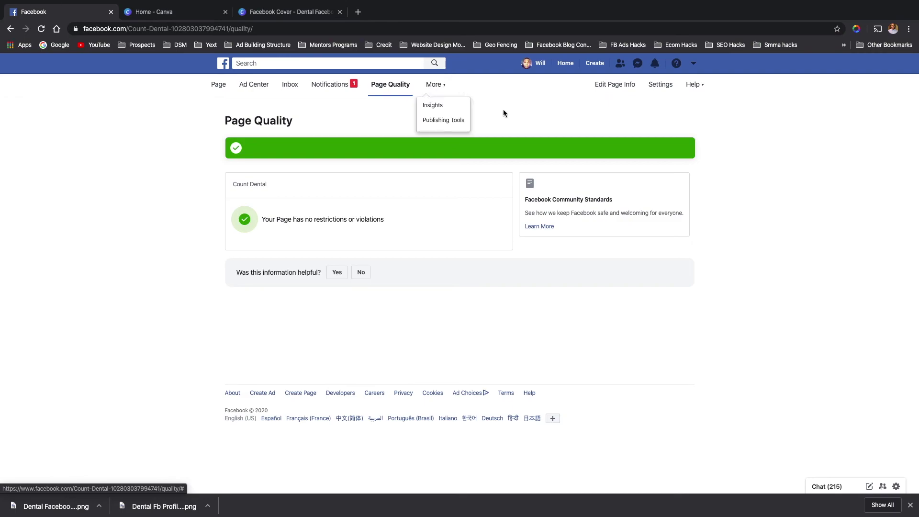
left_click(513, 115)
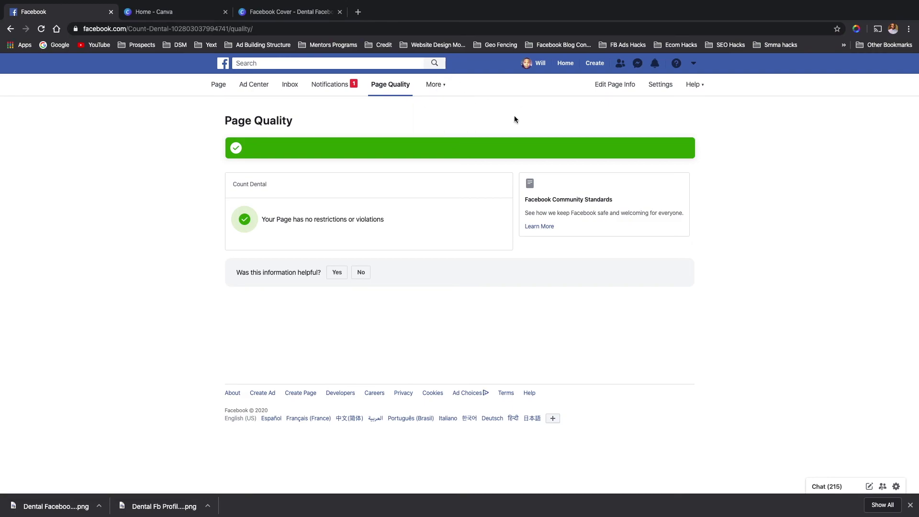
- Scroll through the Edit Page Info settings, then return to the Count Dental home page
left_click(621, 90)
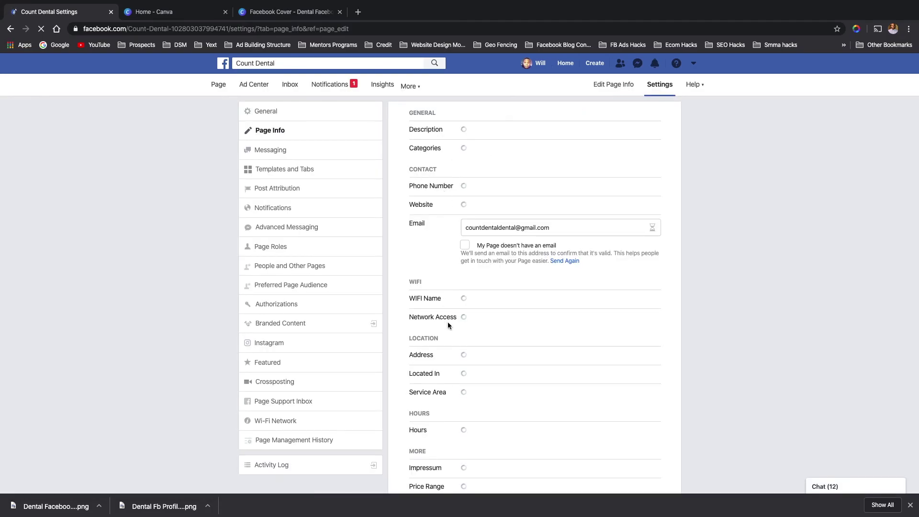
scroll(446, 321, "down", 3)
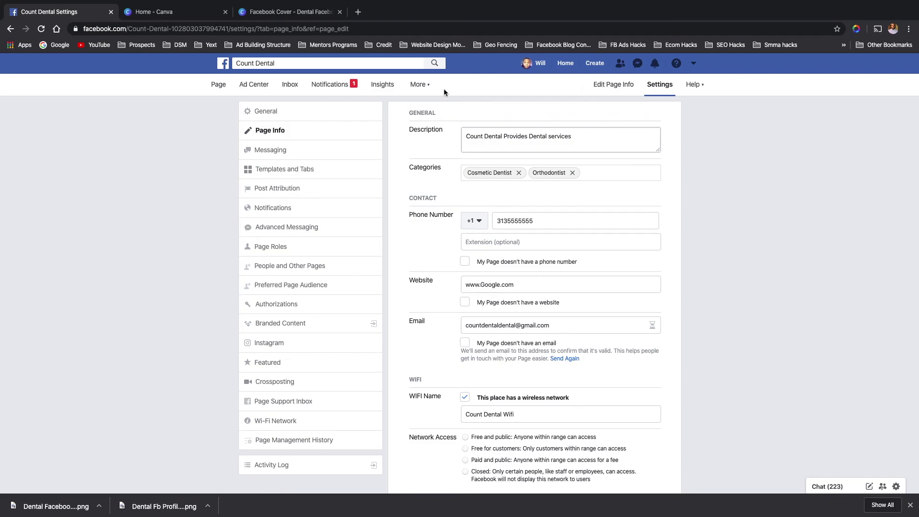
left_click(219, 85)
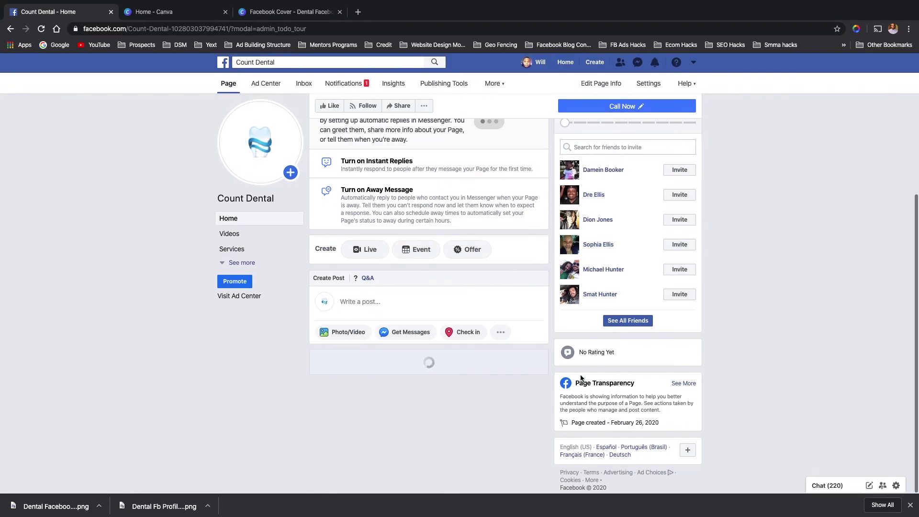
left_click(684, 383)
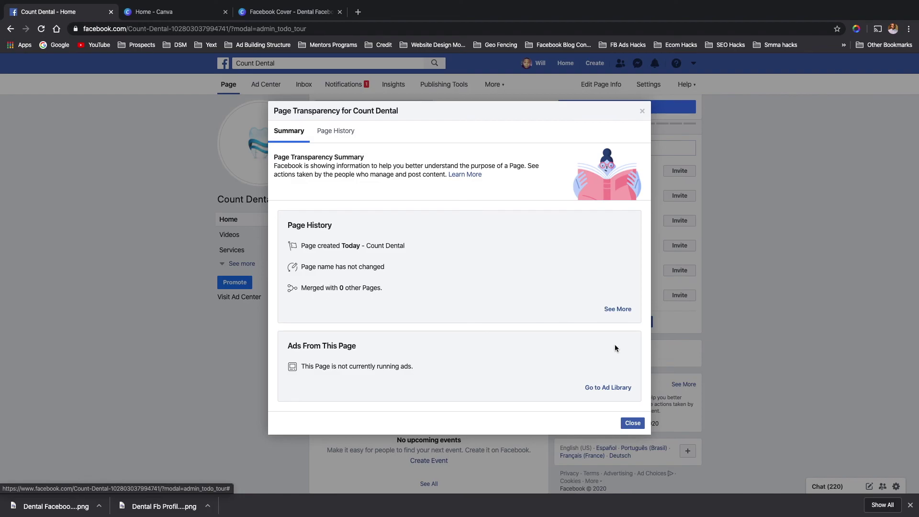
left_click(631, 423)
scroll(436, 408, "down", 2)
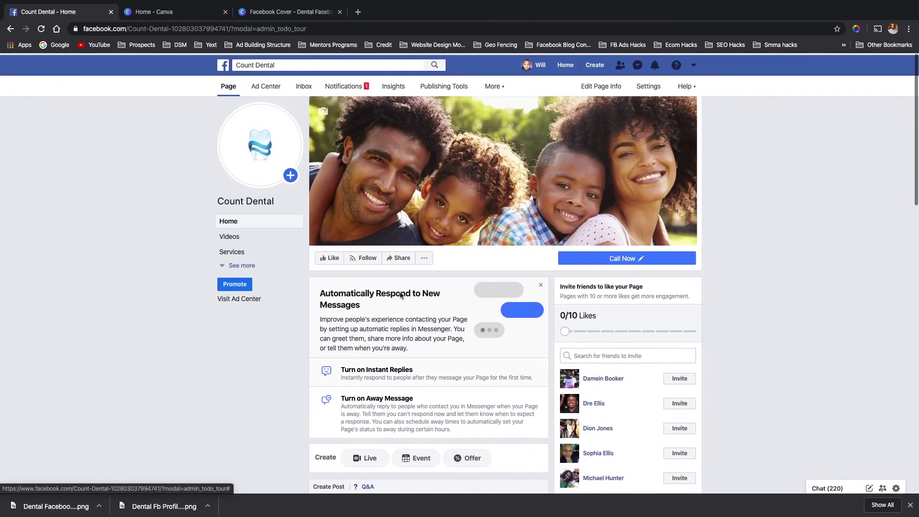
left_click(424, 257)
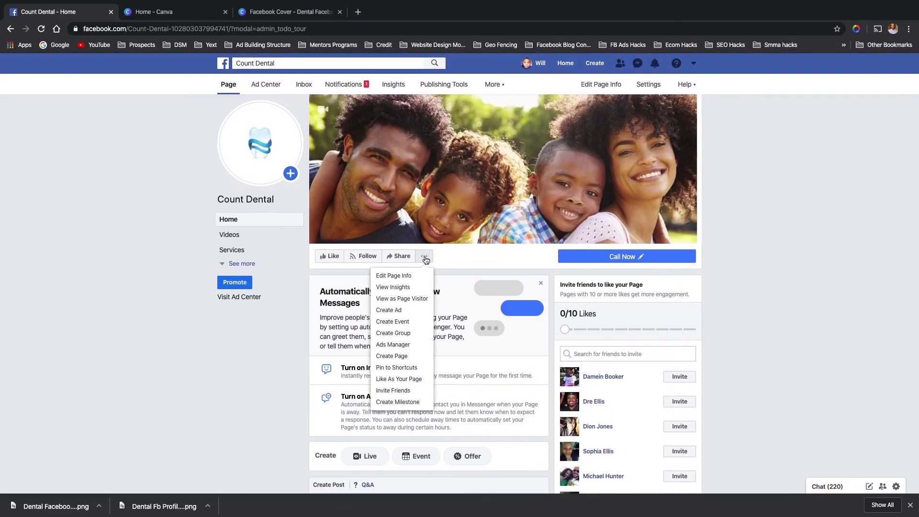
left_click(405, 299)
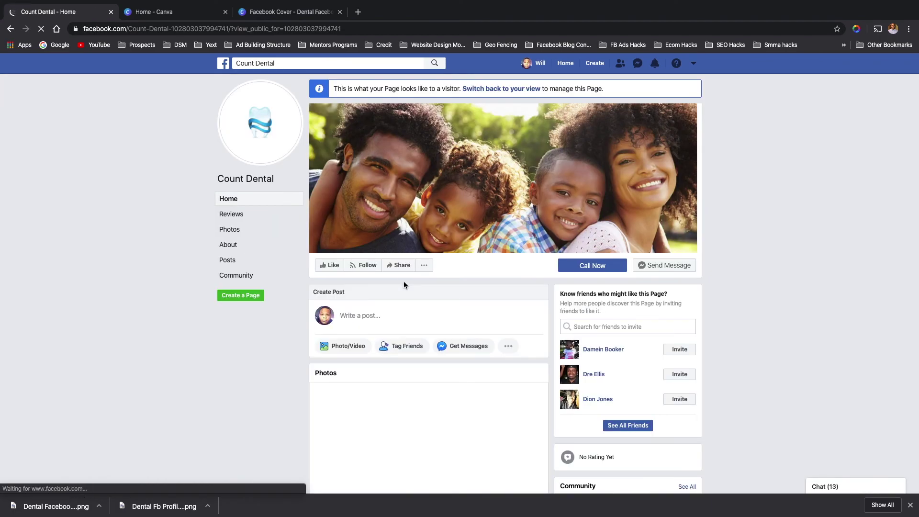
scroll(392, 308, "down", 2)
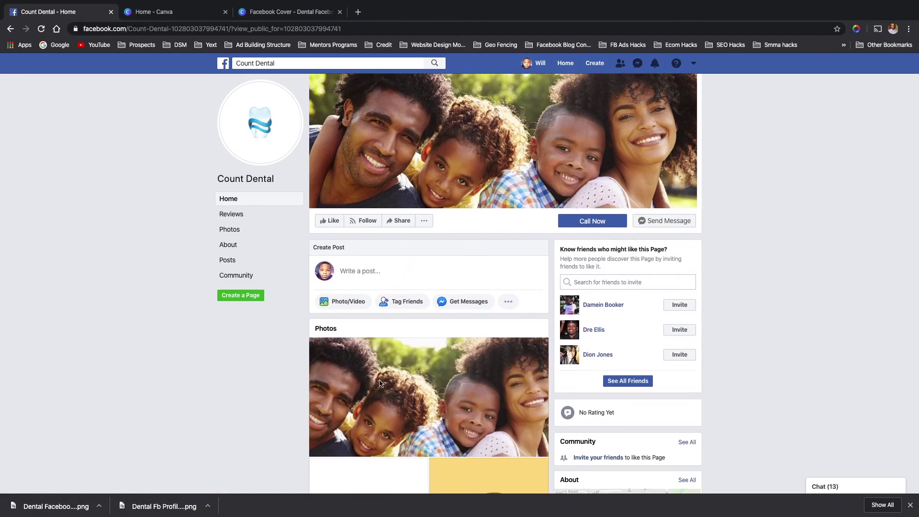
scroll(380, 384, "down", 2)
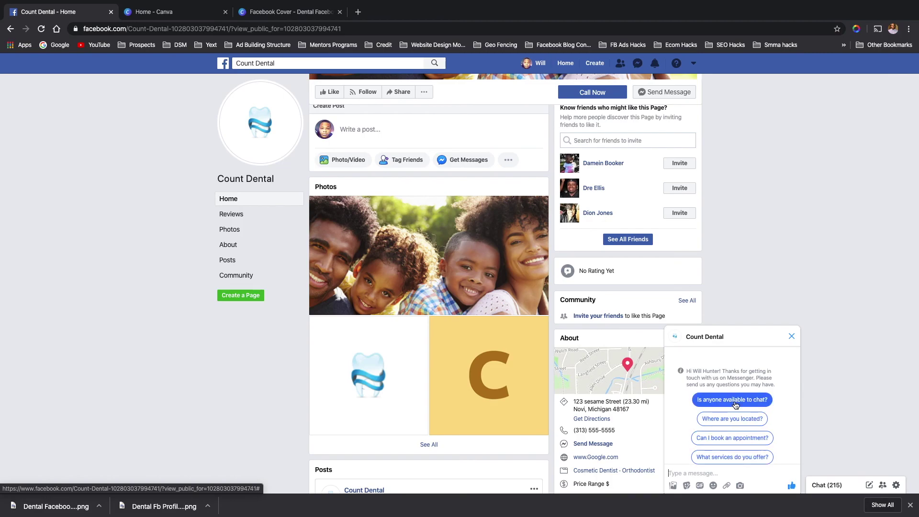
left_click(791, 336)
scroll(526, 285, "up", 4)
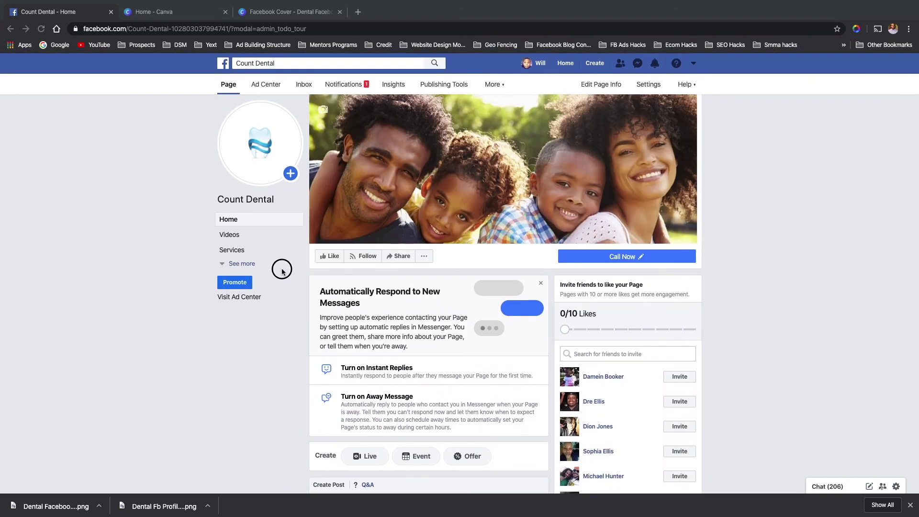
- Open the About section and scroll through its Novi, Michigan address, category and 9 AM–5 PM hours
left_click(241, 263)
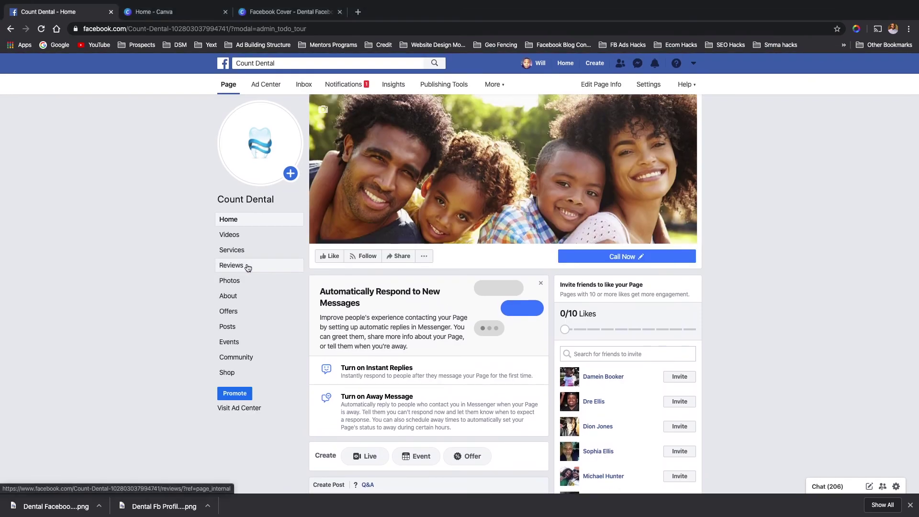
left_click(236, 297)
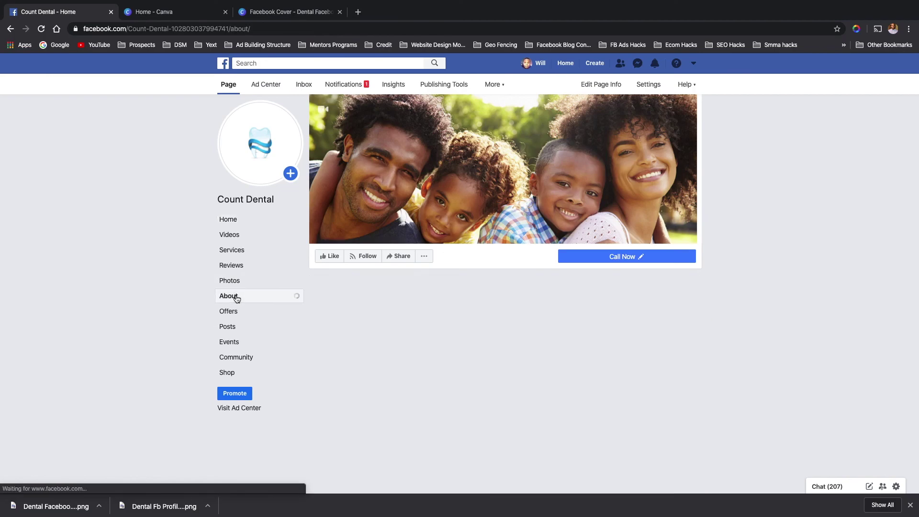
scroll(434, 378, "down", 1)
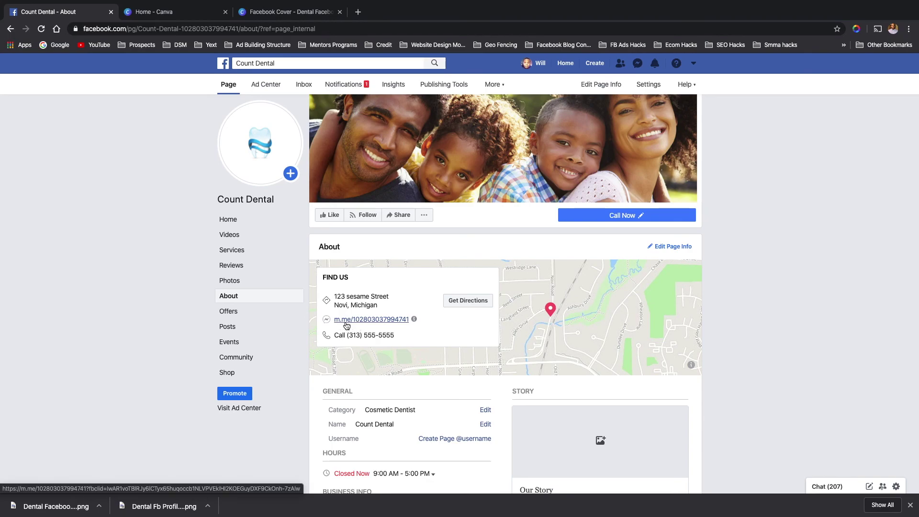
scroll(409, 357, "down", 3)
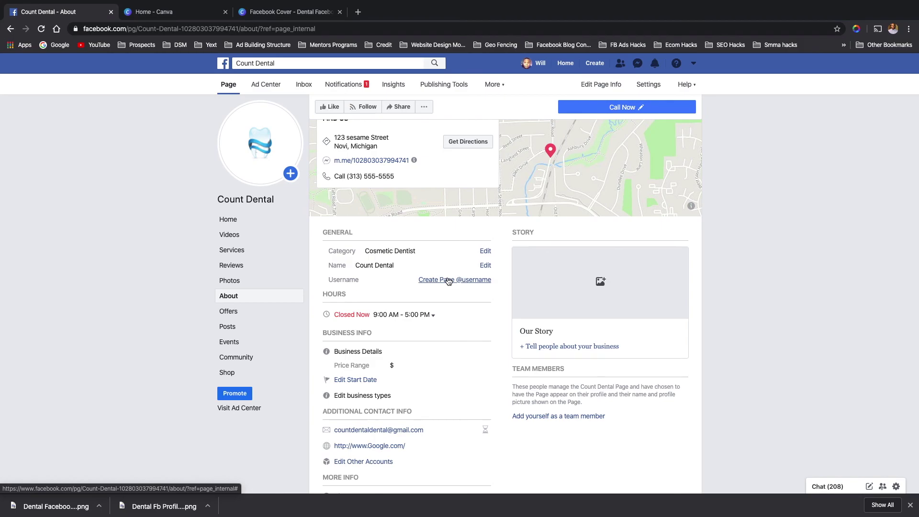
- Try the usernames 'Countddental' and 'nike', then settle on the available 'Countdental'
left_click(449, 281)
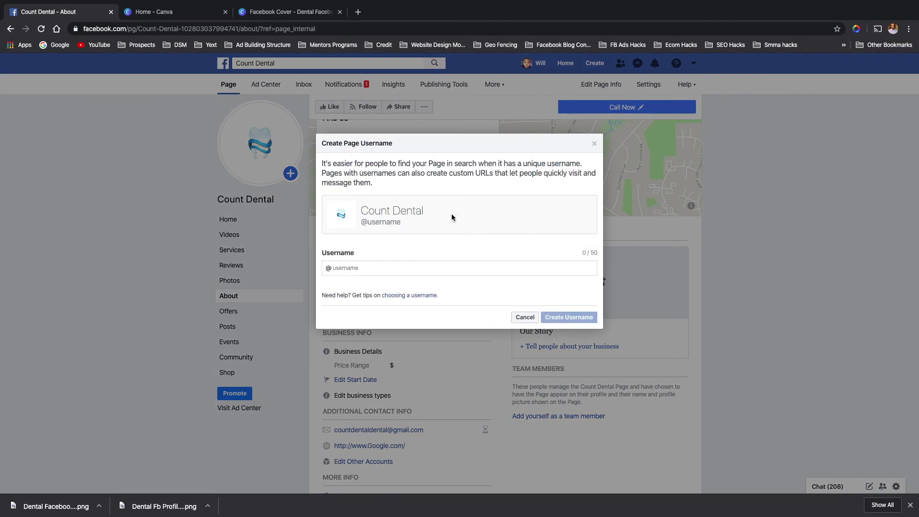
left_click(397, 267)
type("Countddenta")
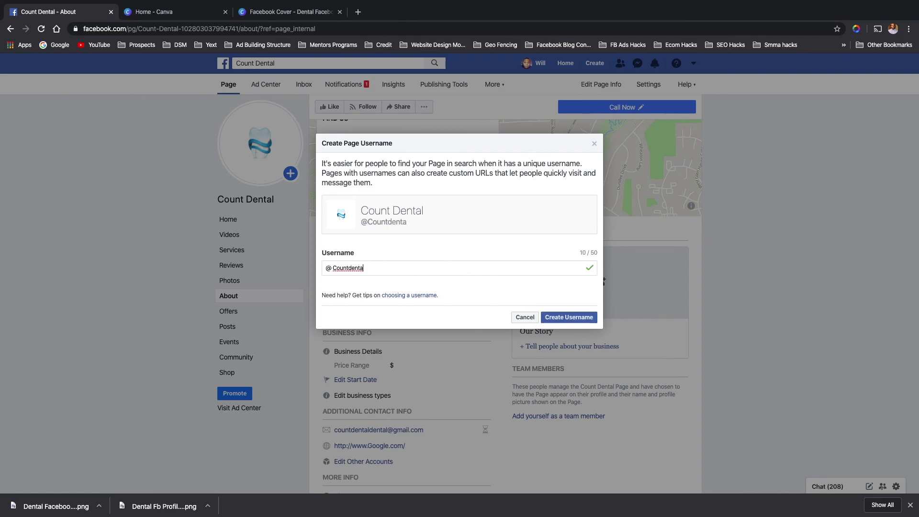
type("l")
key("BackSpace")
key("BackSpace")
key("BackSpace")
key("BackSpace")
key("BackSpace")
key("BackSpace")
key("BackSpace")
key("BackSpace")
key("BackSpace")
key("BackSpace")
key("BackSpace")
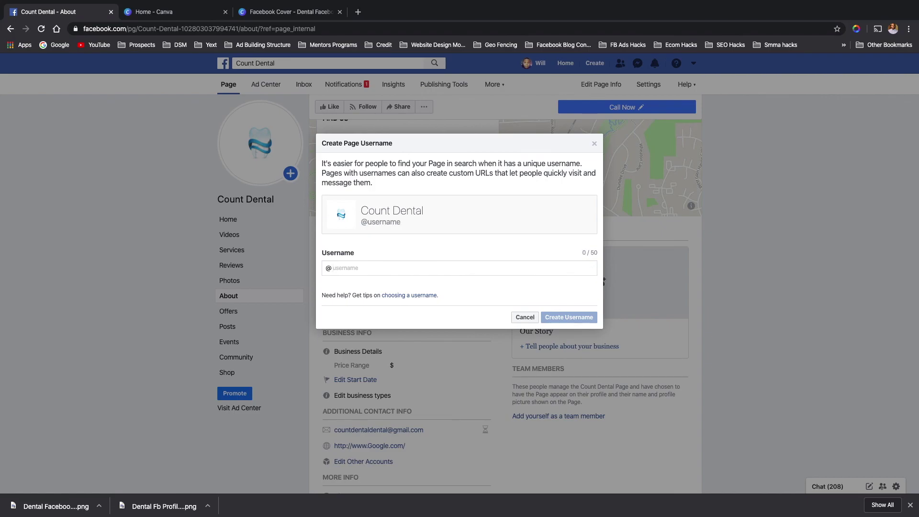
type("nike")
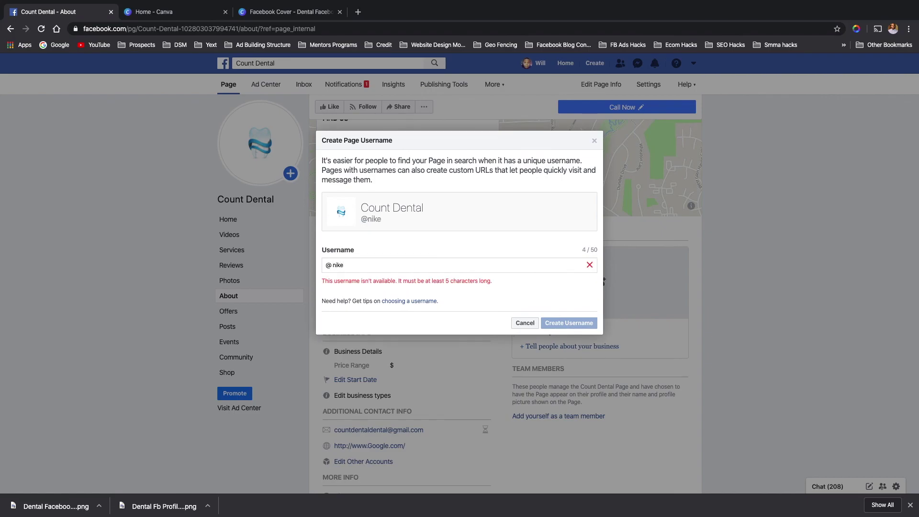
key("BackSpace")
key("BackSpace")
key("BackSpace")
key("BackSpace")
type("Countdental")
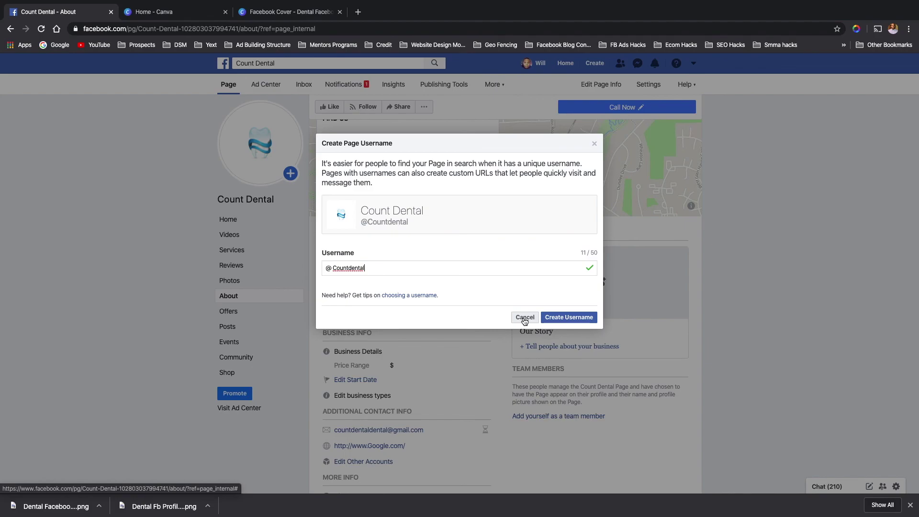
- Cancel the Create Page Username dialog and review the Count Dental About section, username still unset
left_click(524, 317)
scroll(436, 404, "down", 2)
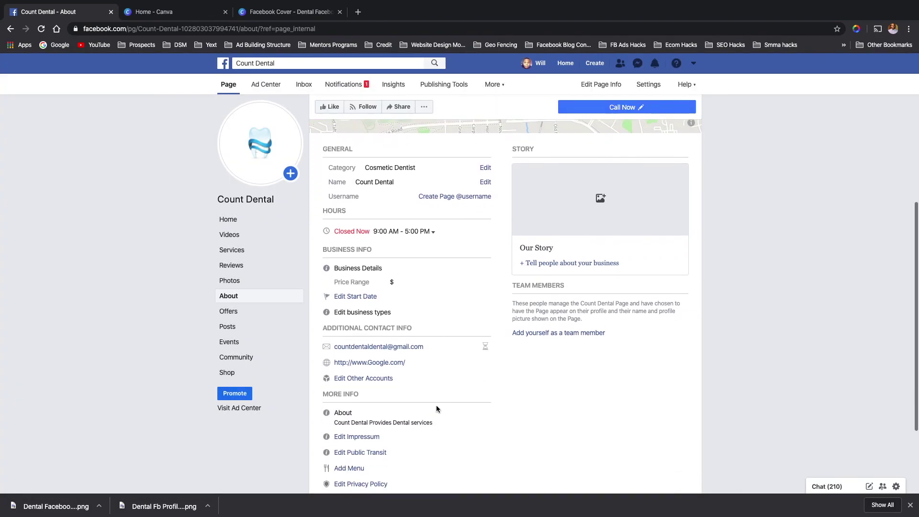
scroll(441, 394, "down", 2)
scroll(440, 394, "up", 8)
scroll(440, 394, "down", 2)
scroll(440, 393, "down", 2)
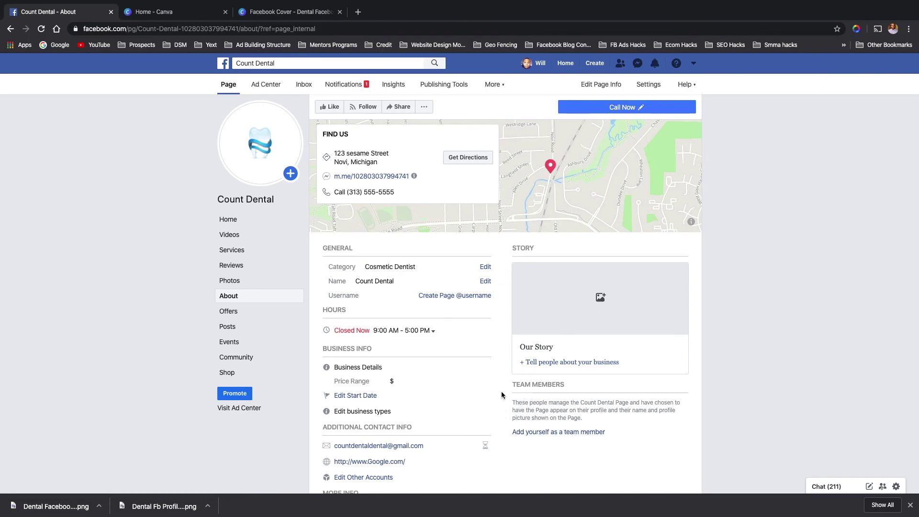
scroll(501, 395, "up", 4)
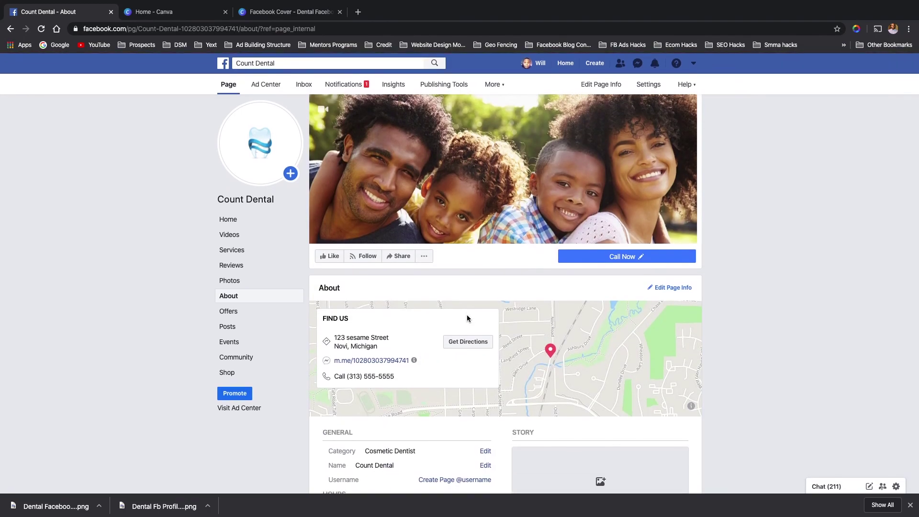